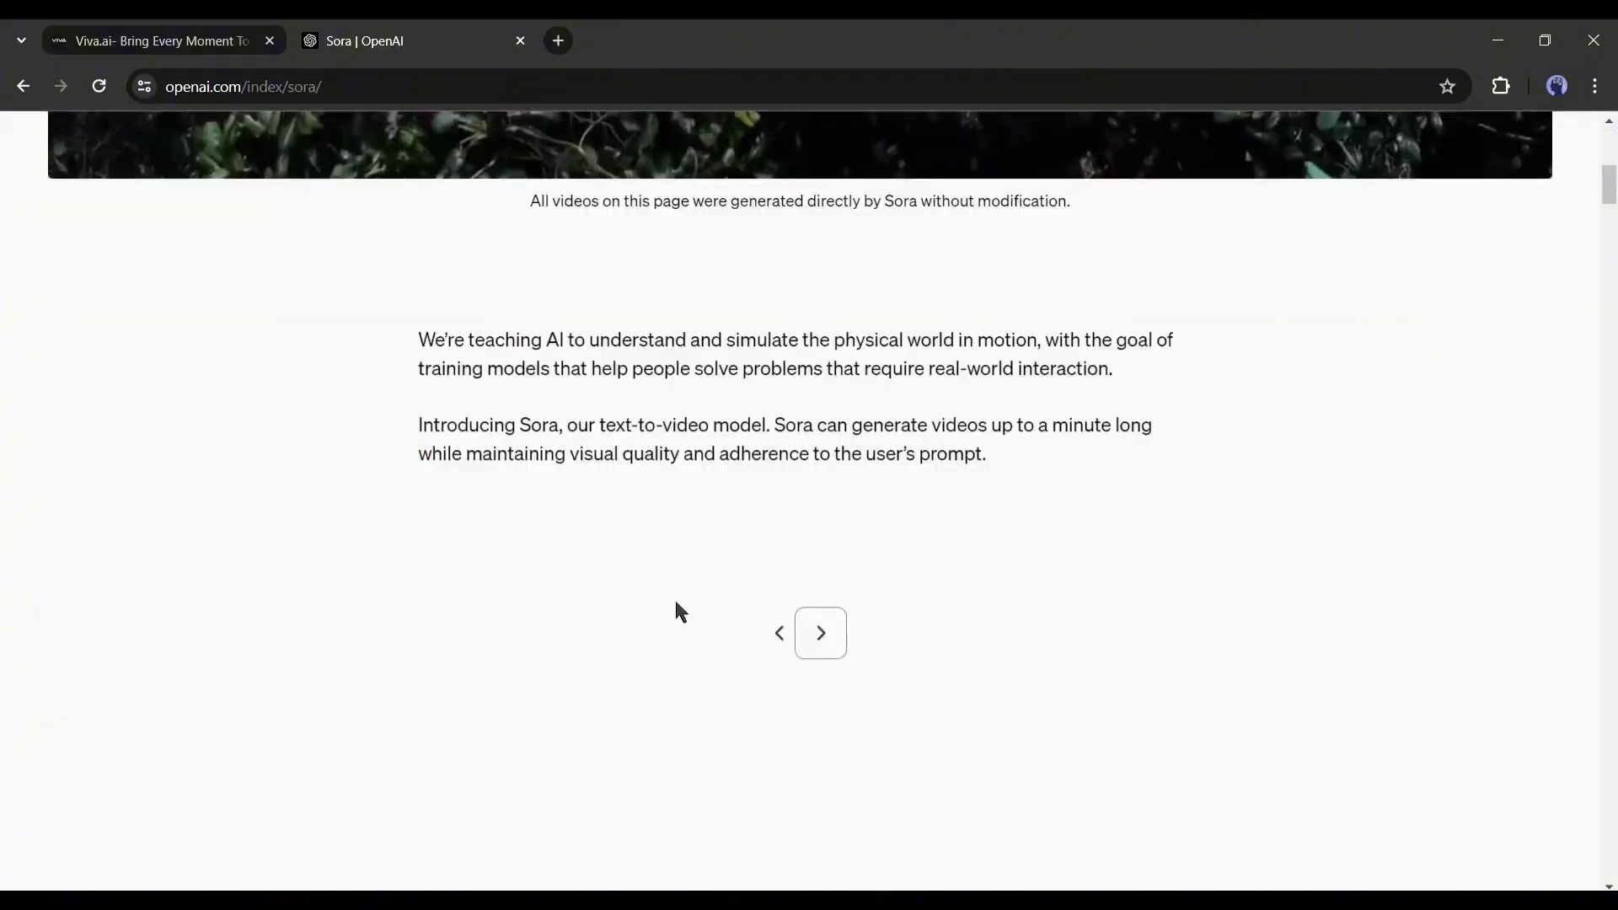
Scroll the showcase and play the Big Sur waves video full screen
scroll(676, 602, "down", 5)
scroll(1022, 589, "down", 1)
scroll(1011, 586, "up", 1)
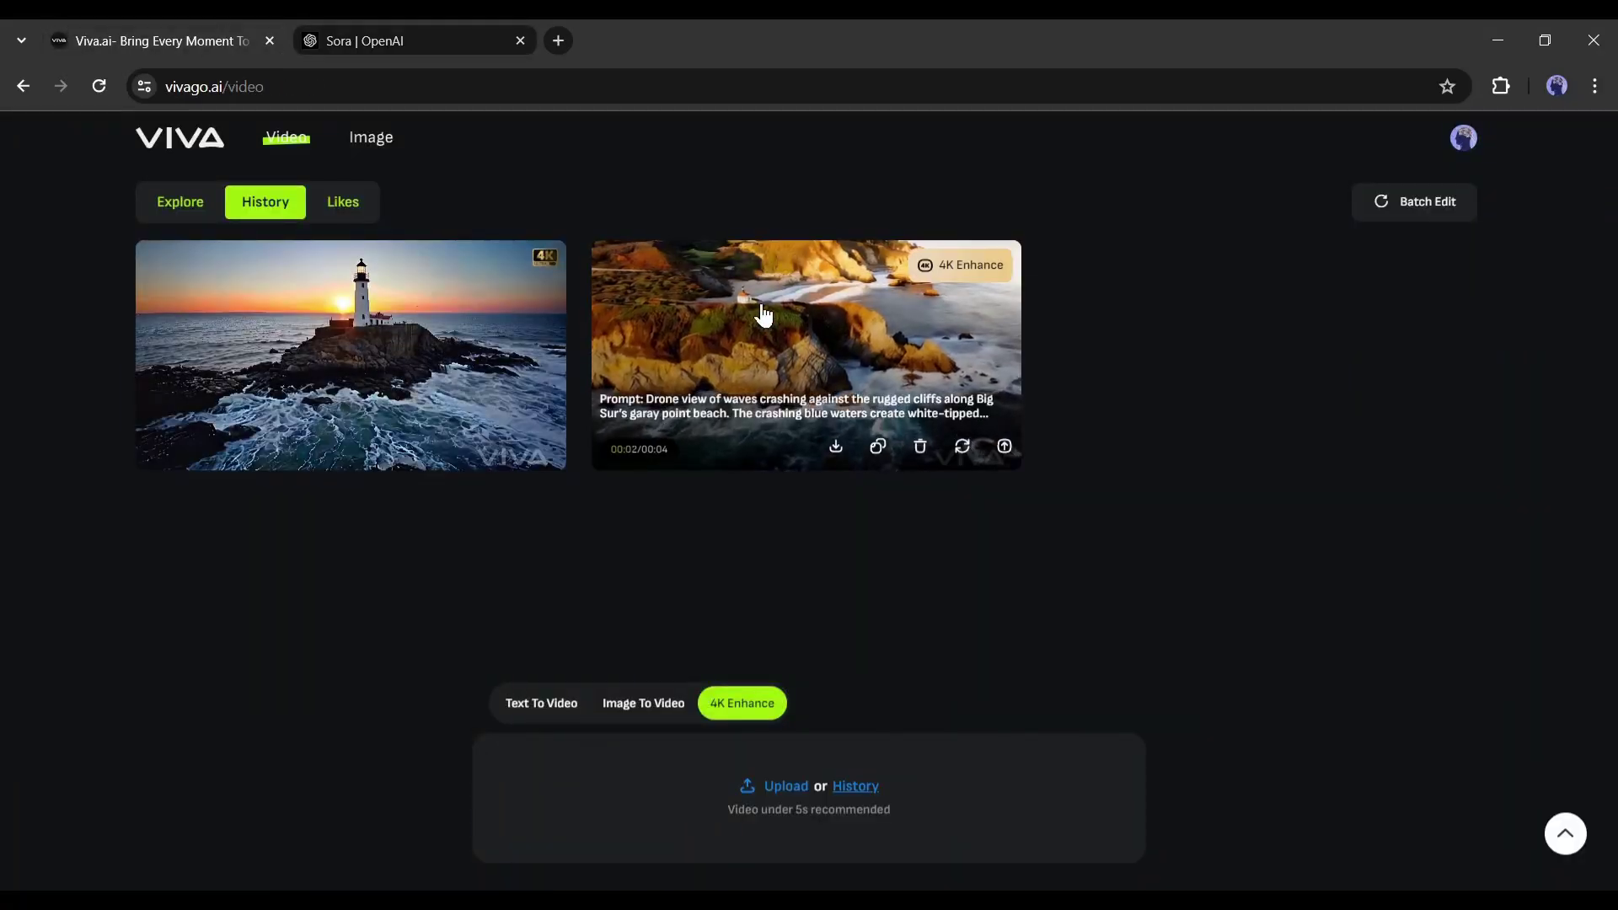
left_click(759, 313)
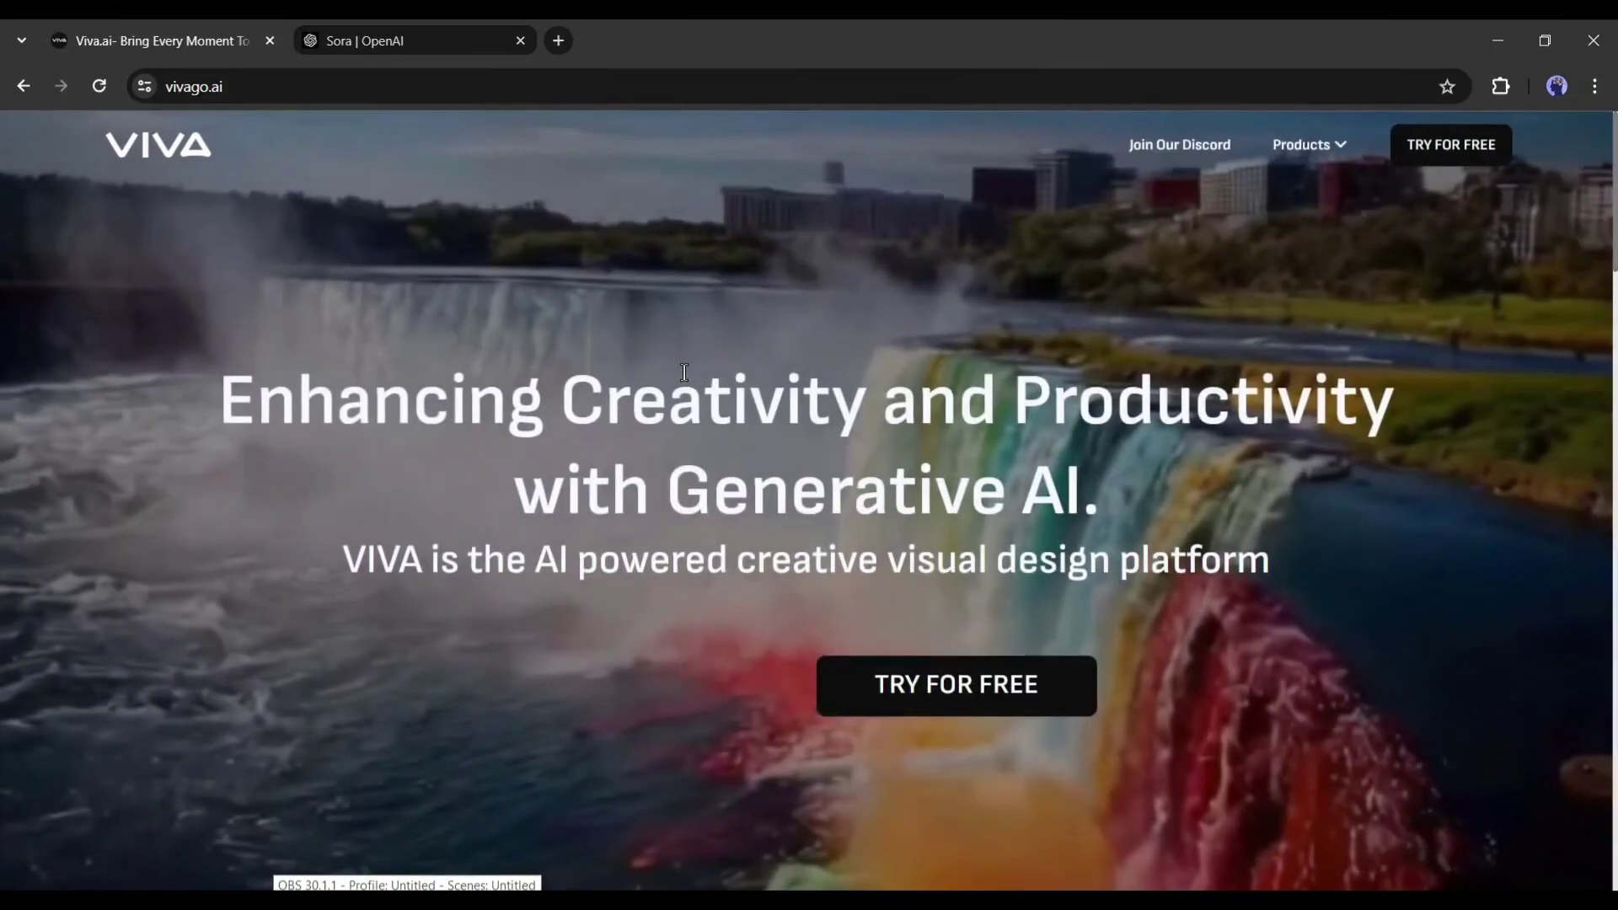
Load the purple-outfit portrait from History and generate its expanded version
scroll(684, 372, "down", 2)
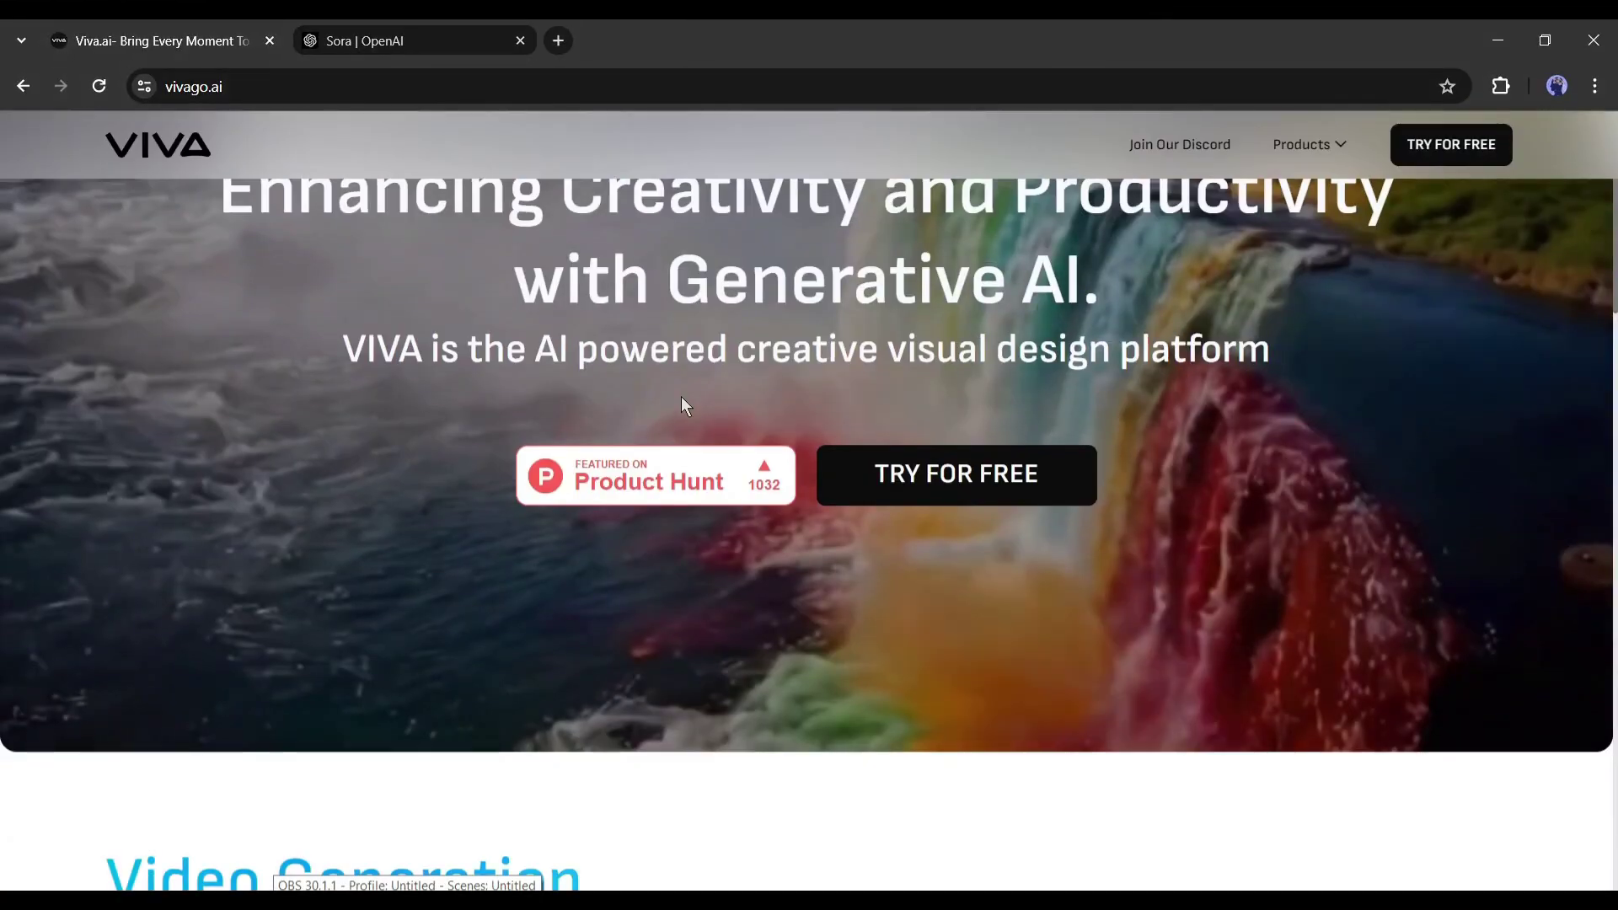
scroll(680, 396, "up", 2)
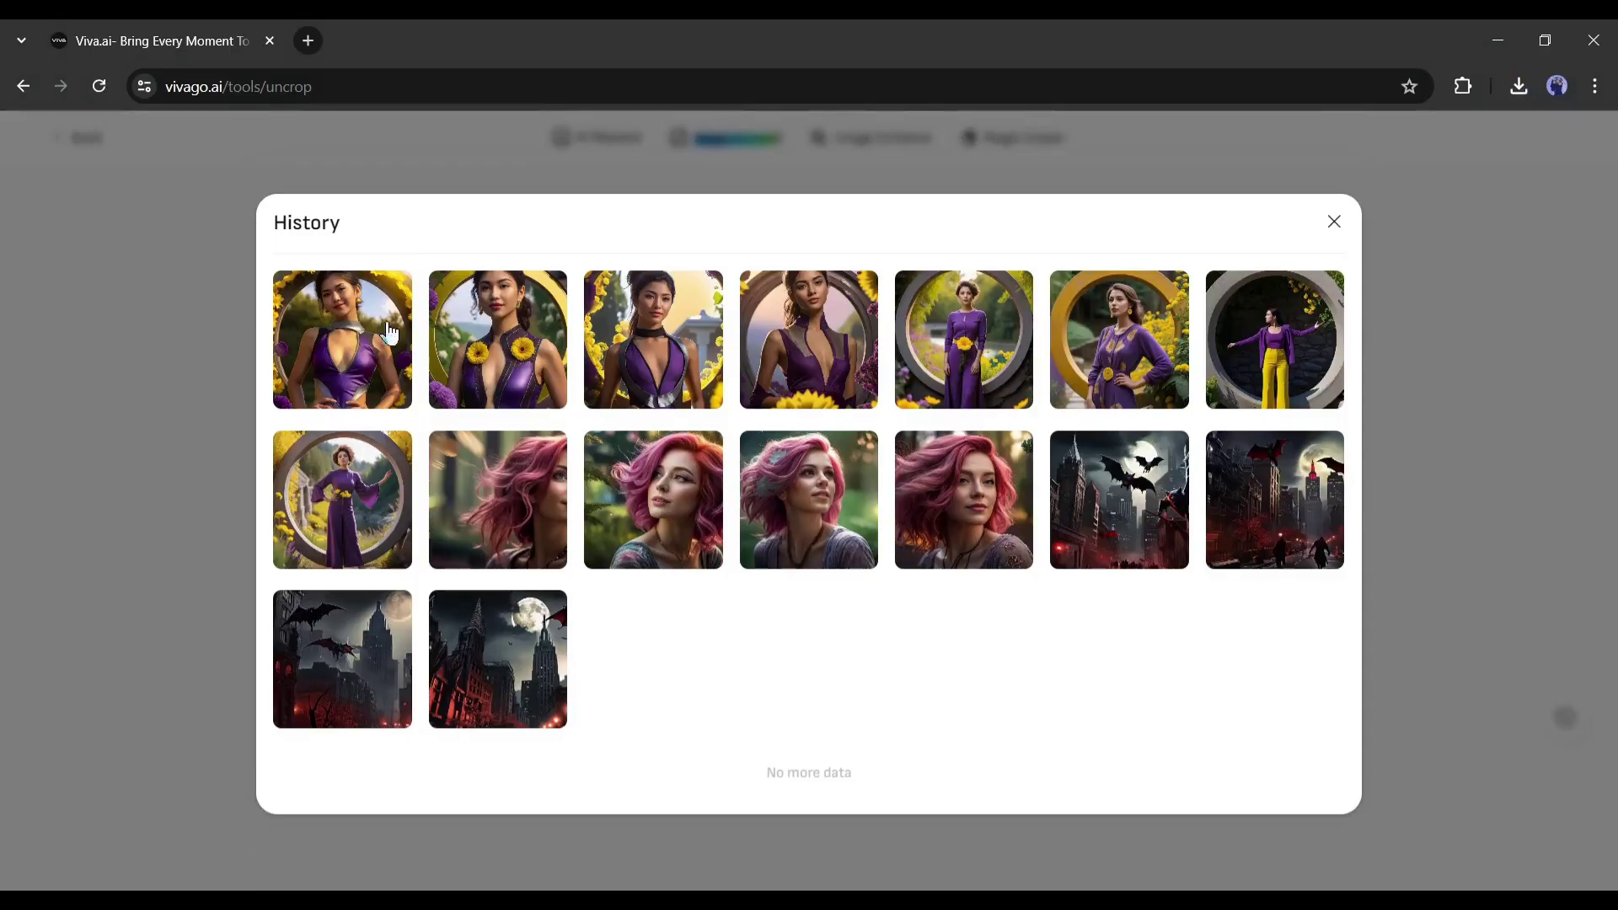
left_click(343, 498)
scroll(582, 581, "down", 4)
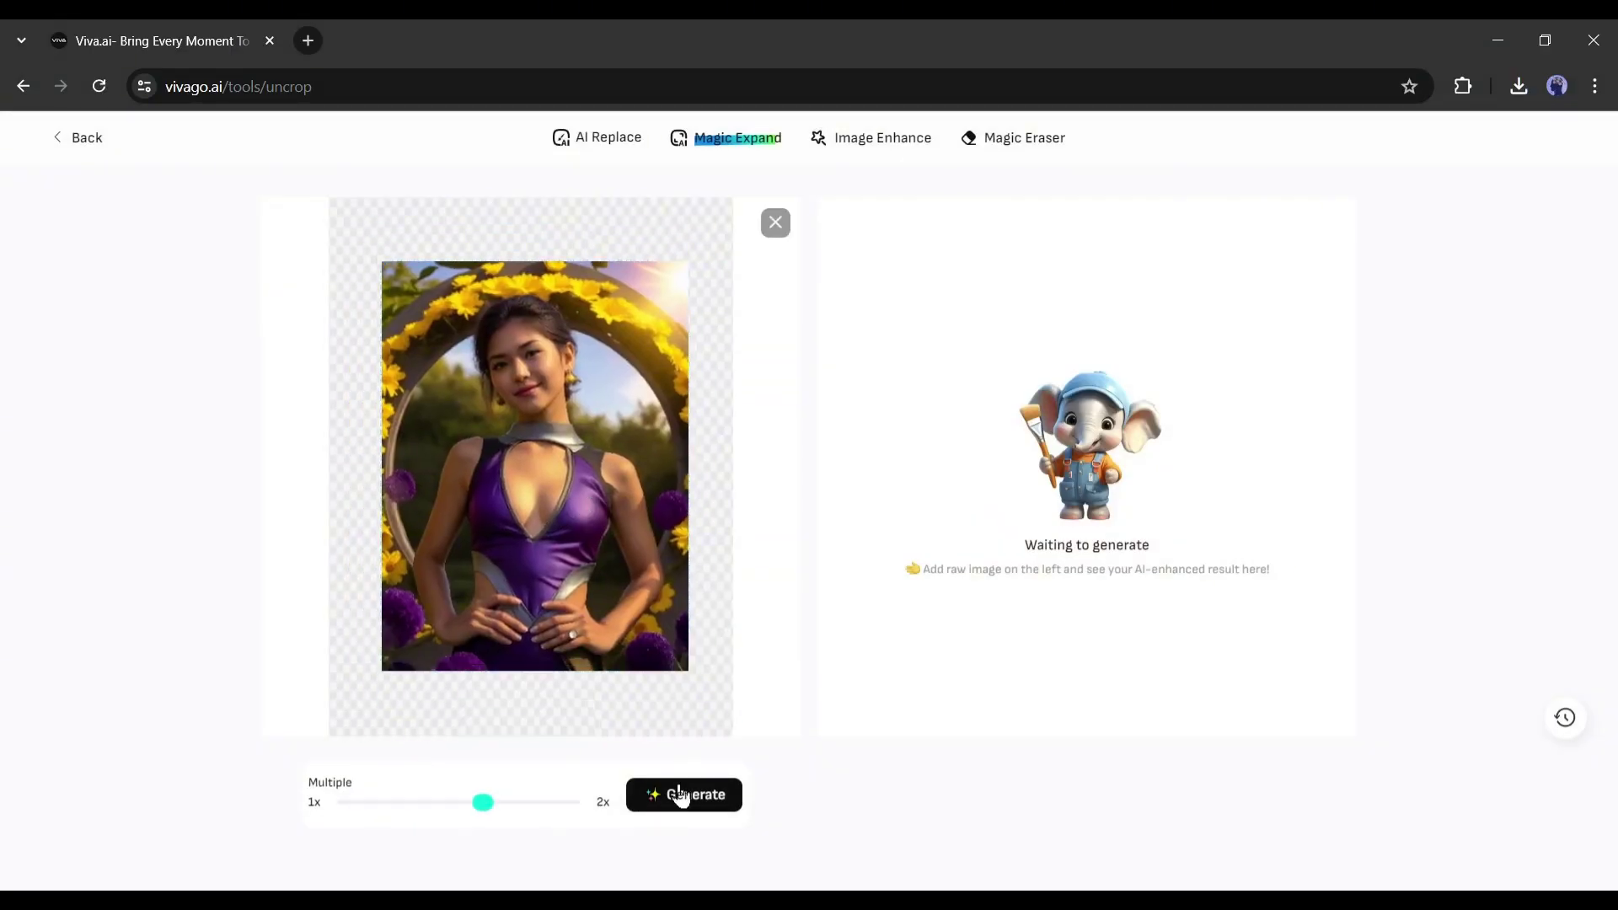
left_click(696, 795)
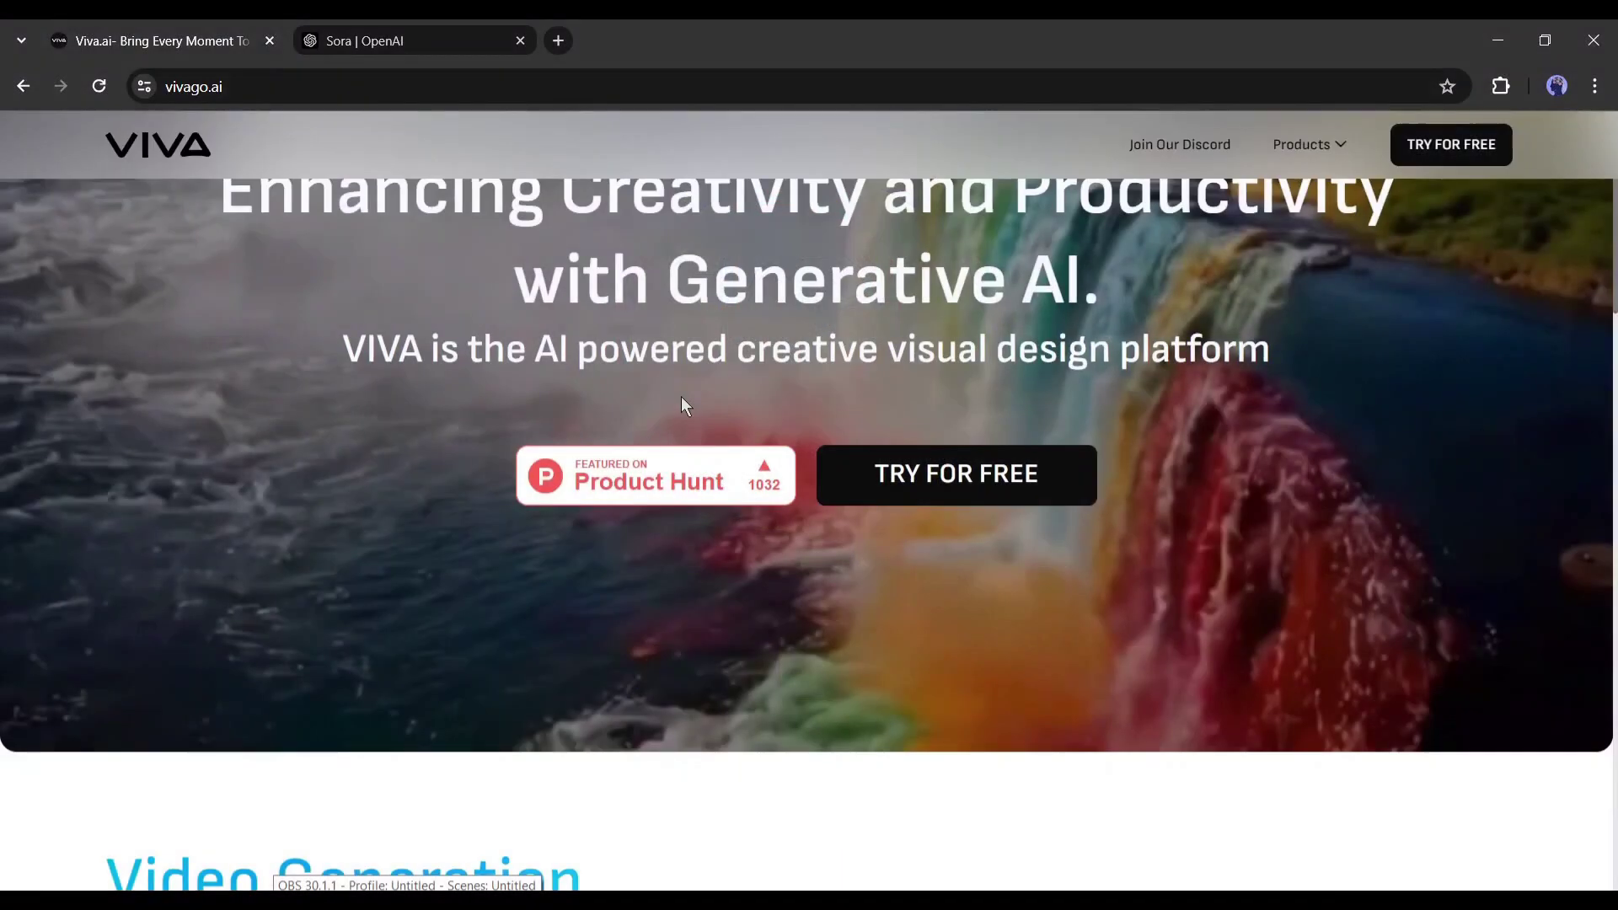
Preview the homepage's Text to video demo, then return to the Image to video demo
scroll(681, 396, "up", 3)
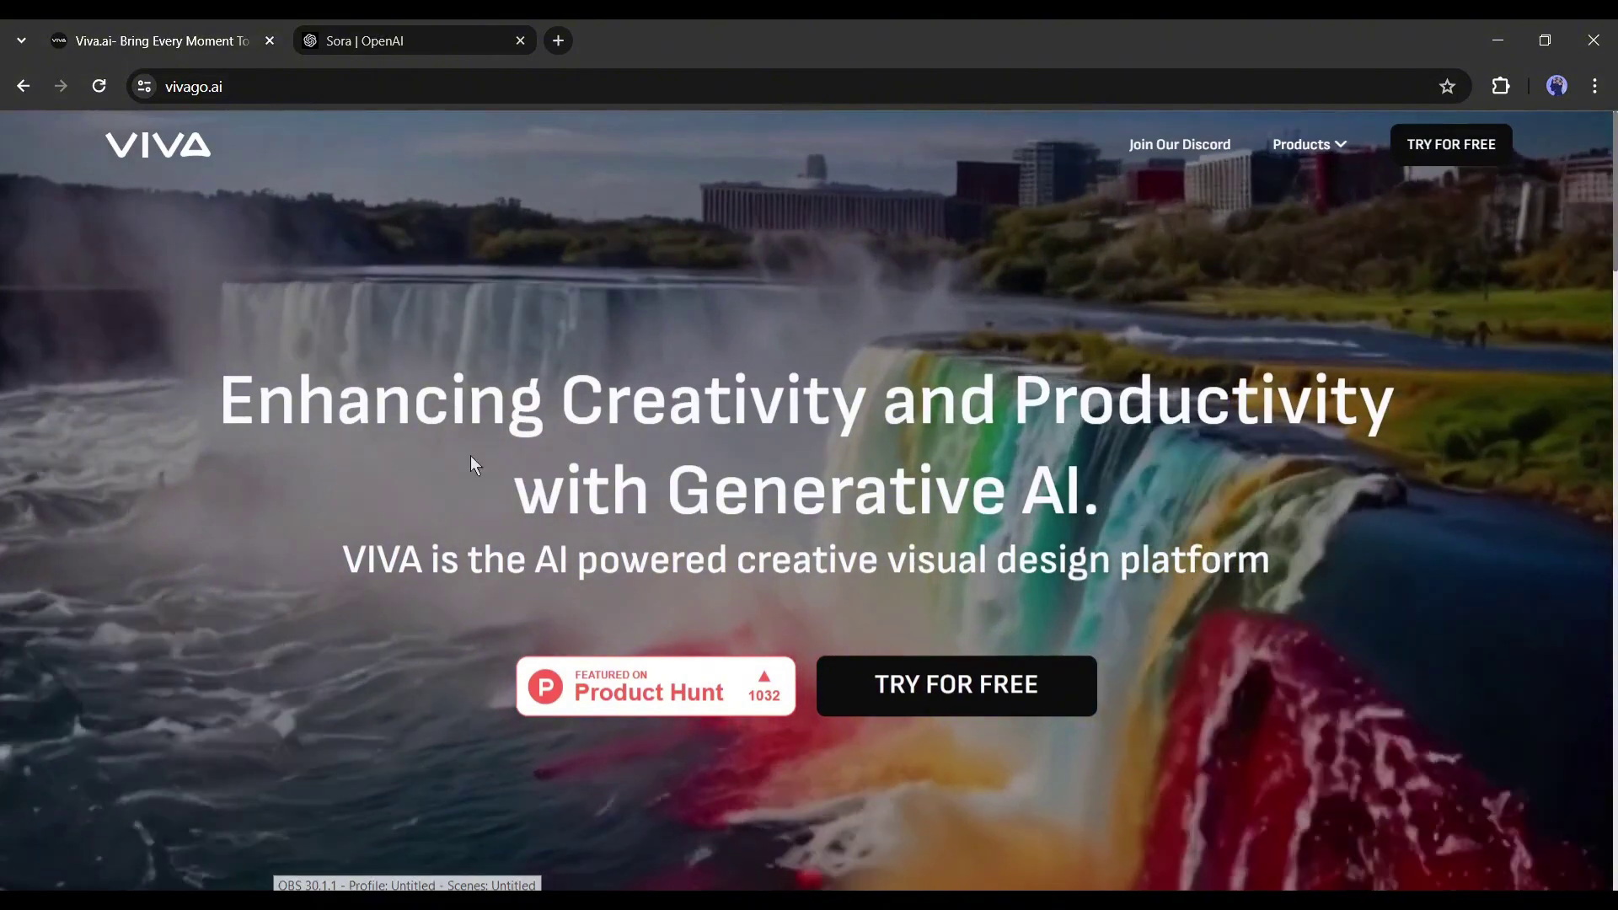
scroll(754, 438, "down", 10)
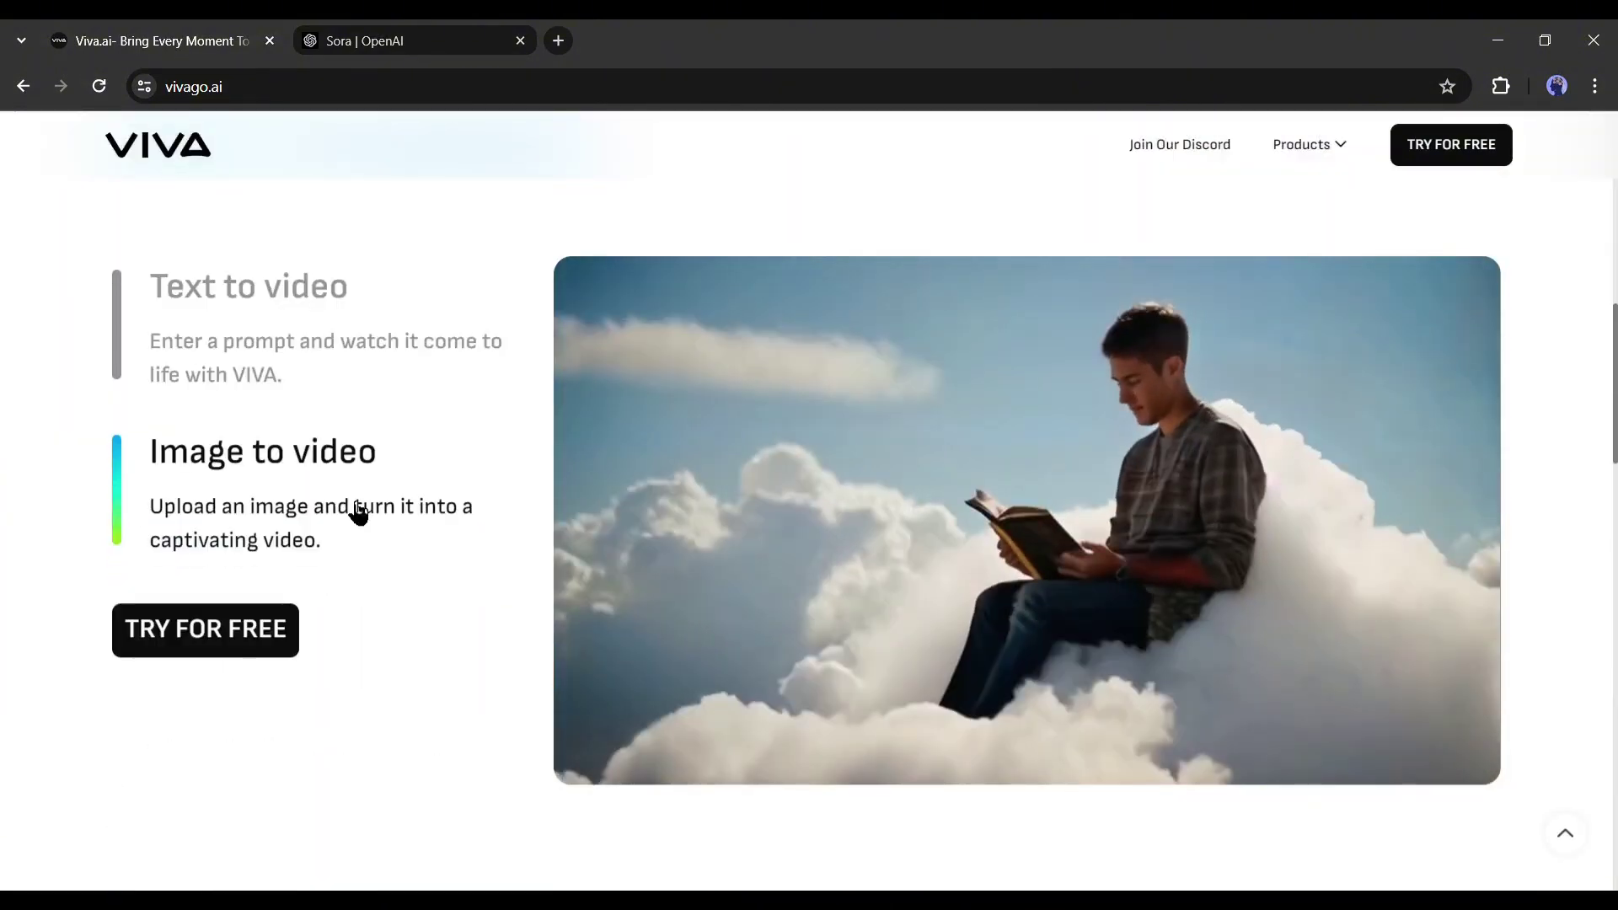
left_click(390, 376)
left_click(358, 512)
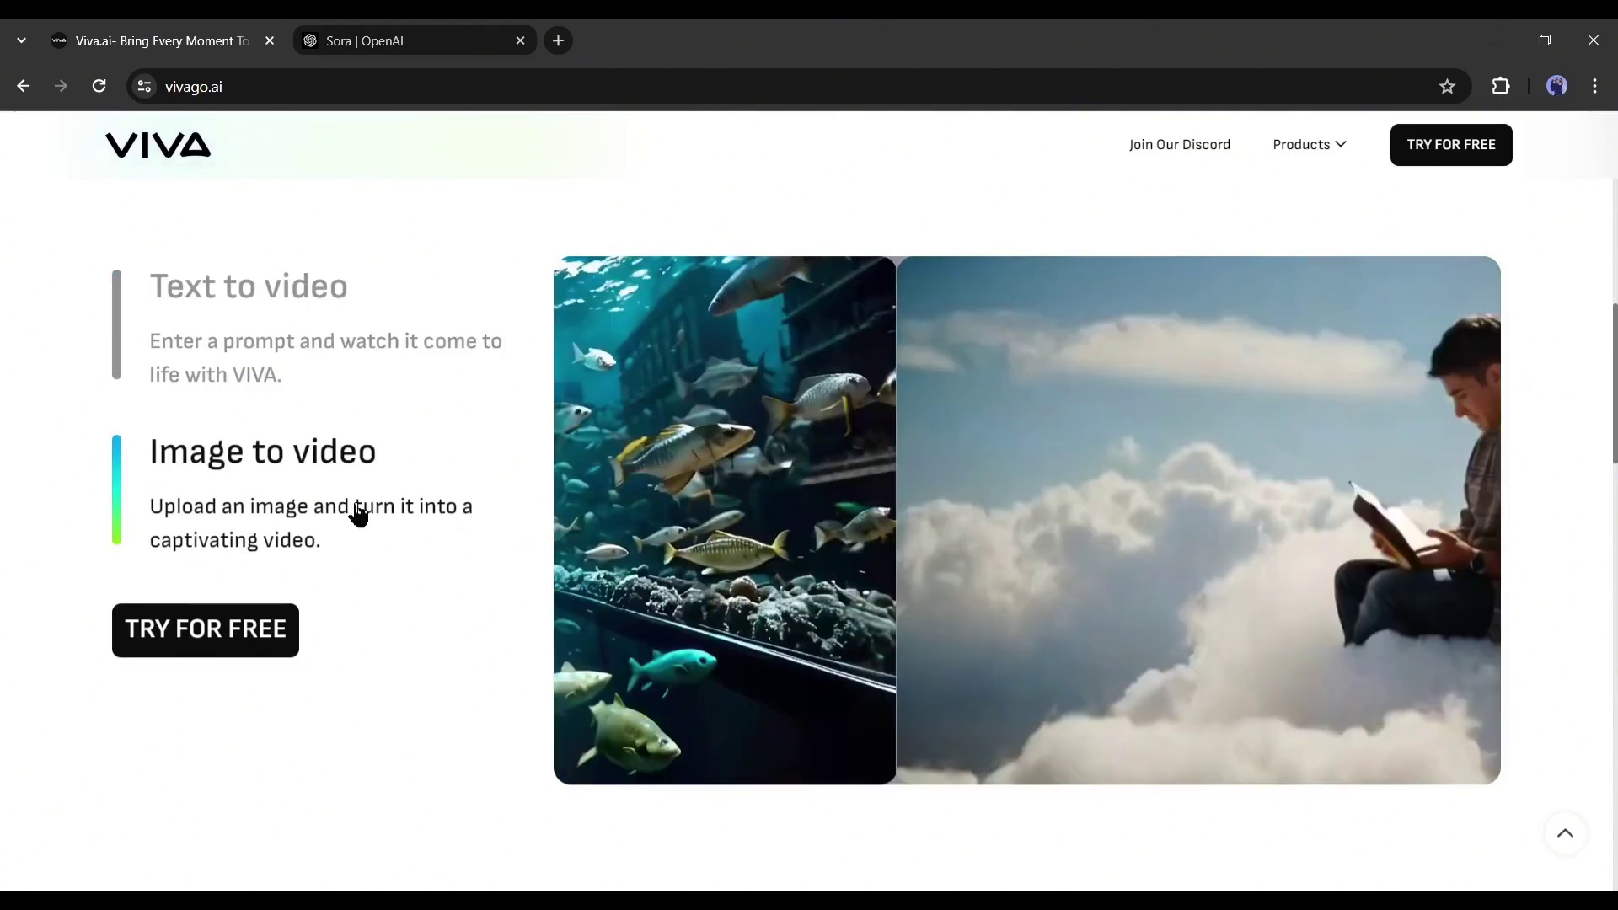
Browse the homepage feature and tool sections, then go to TRY FOR FREE
scroll(512, 508, "down", 5)
scroll(570, 497, "down", 15)
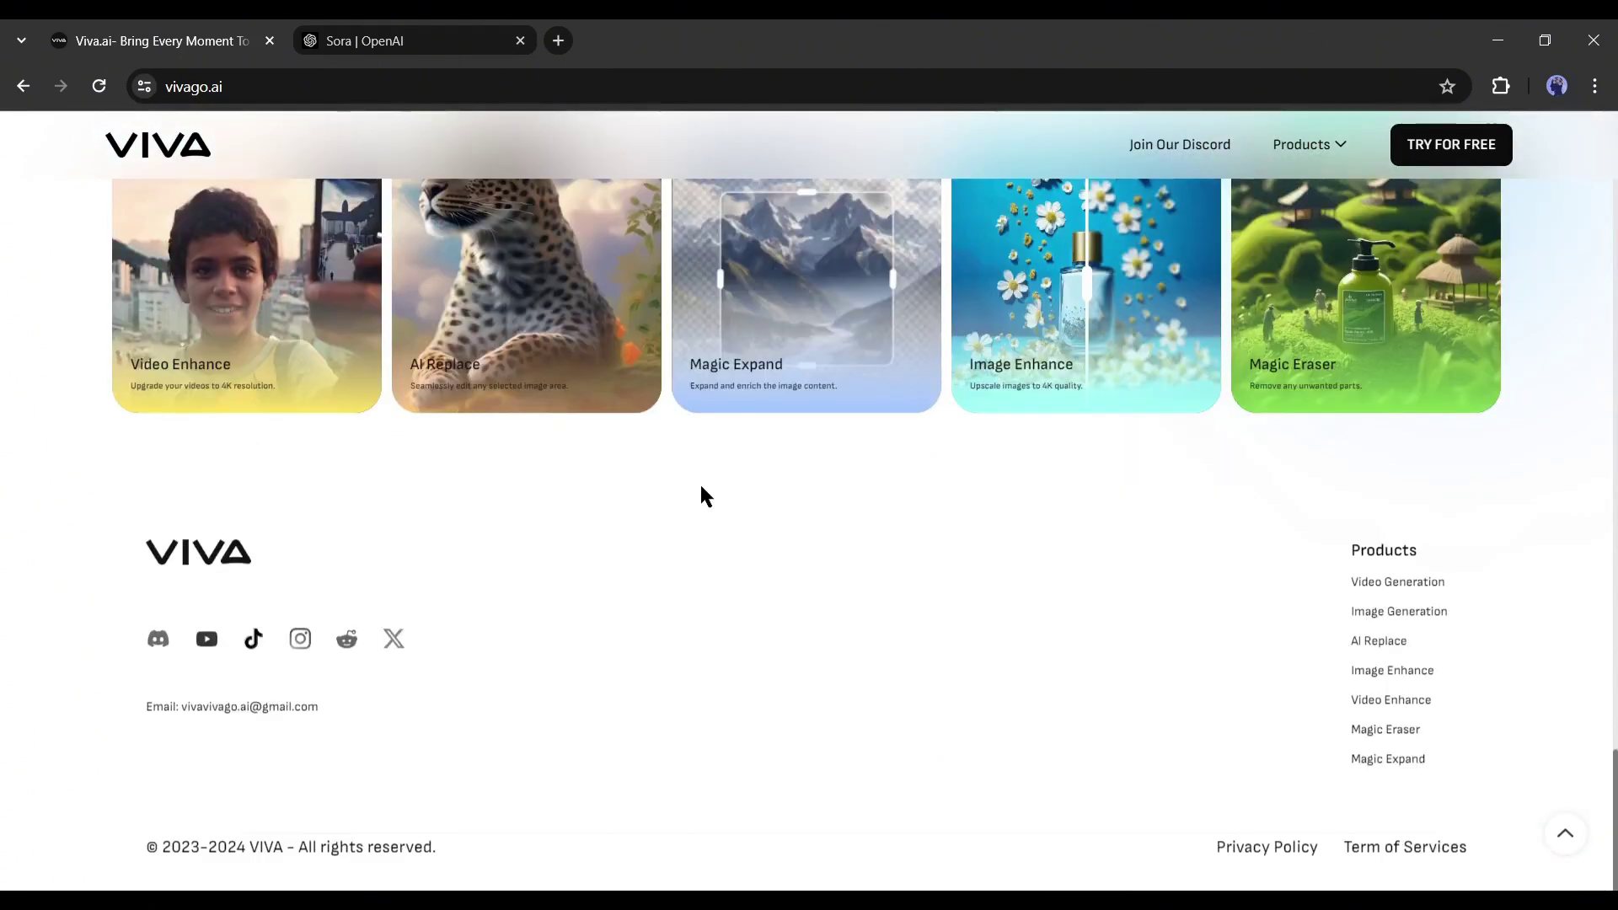
scroll(700, 494, "up", 4)
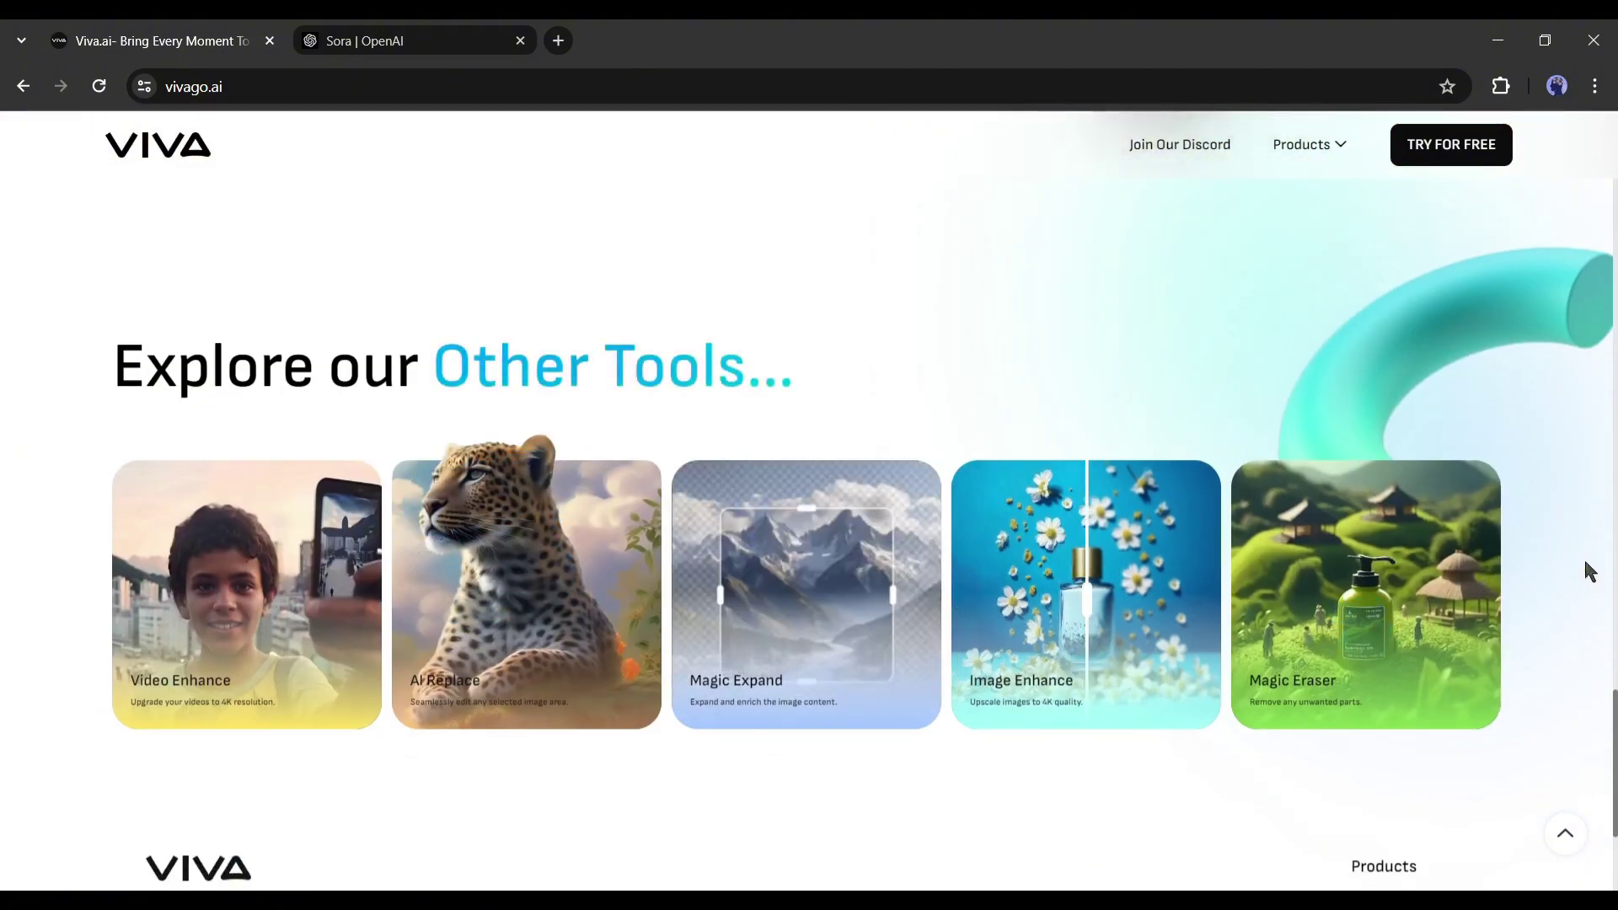
scroll(1508, 569, "up", 10)
scroll(1307, 536, "up", 15)
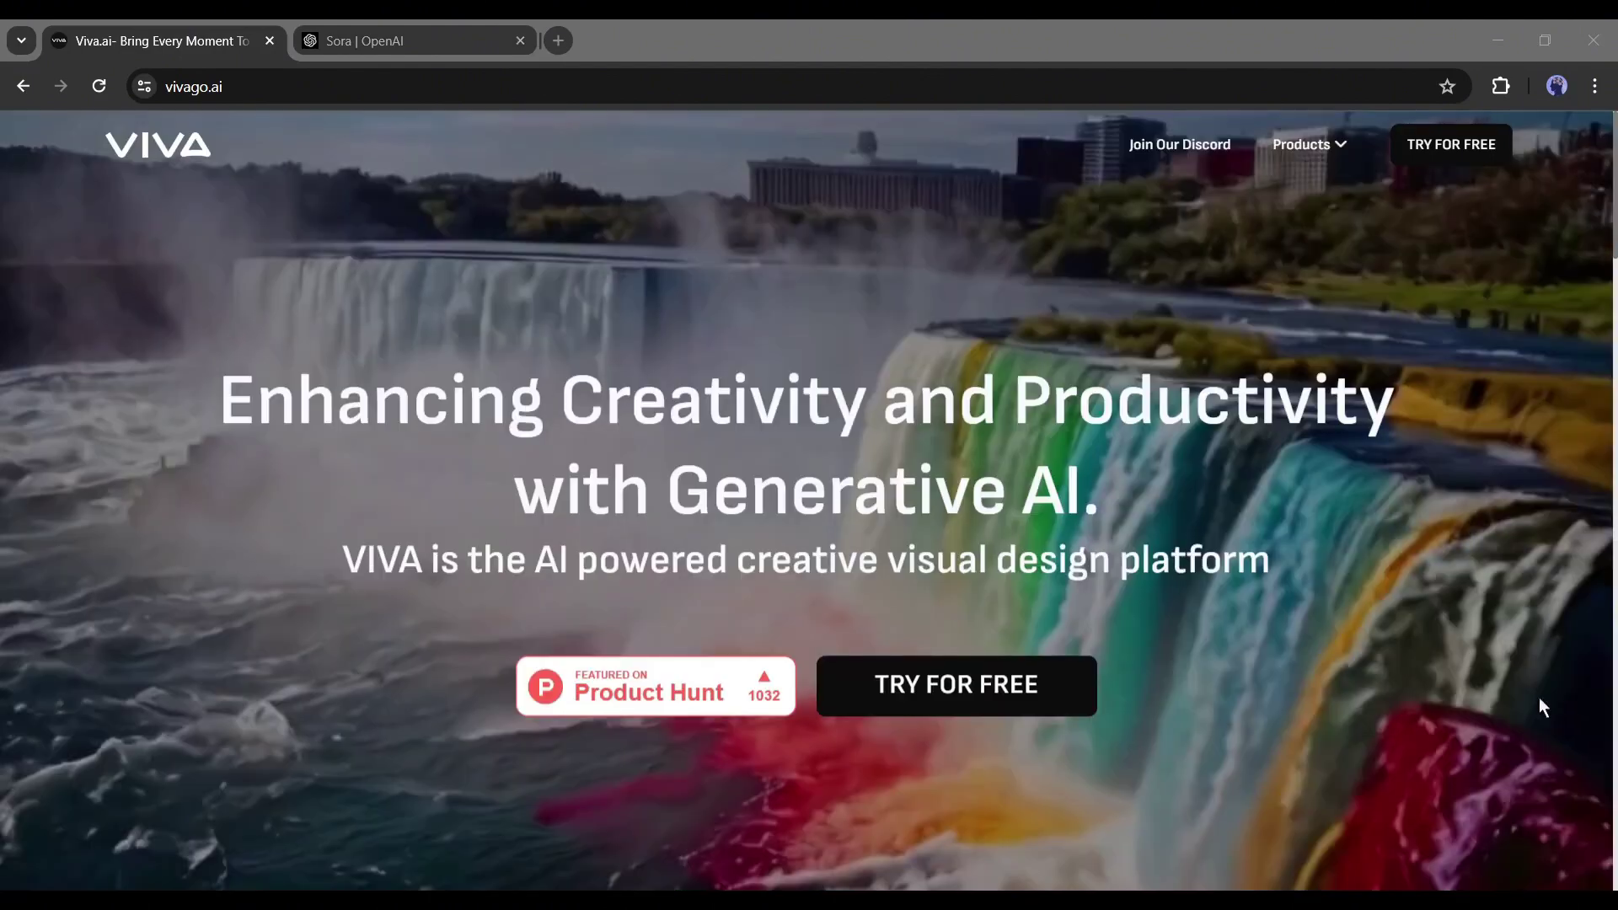
left_click(1444, 143)
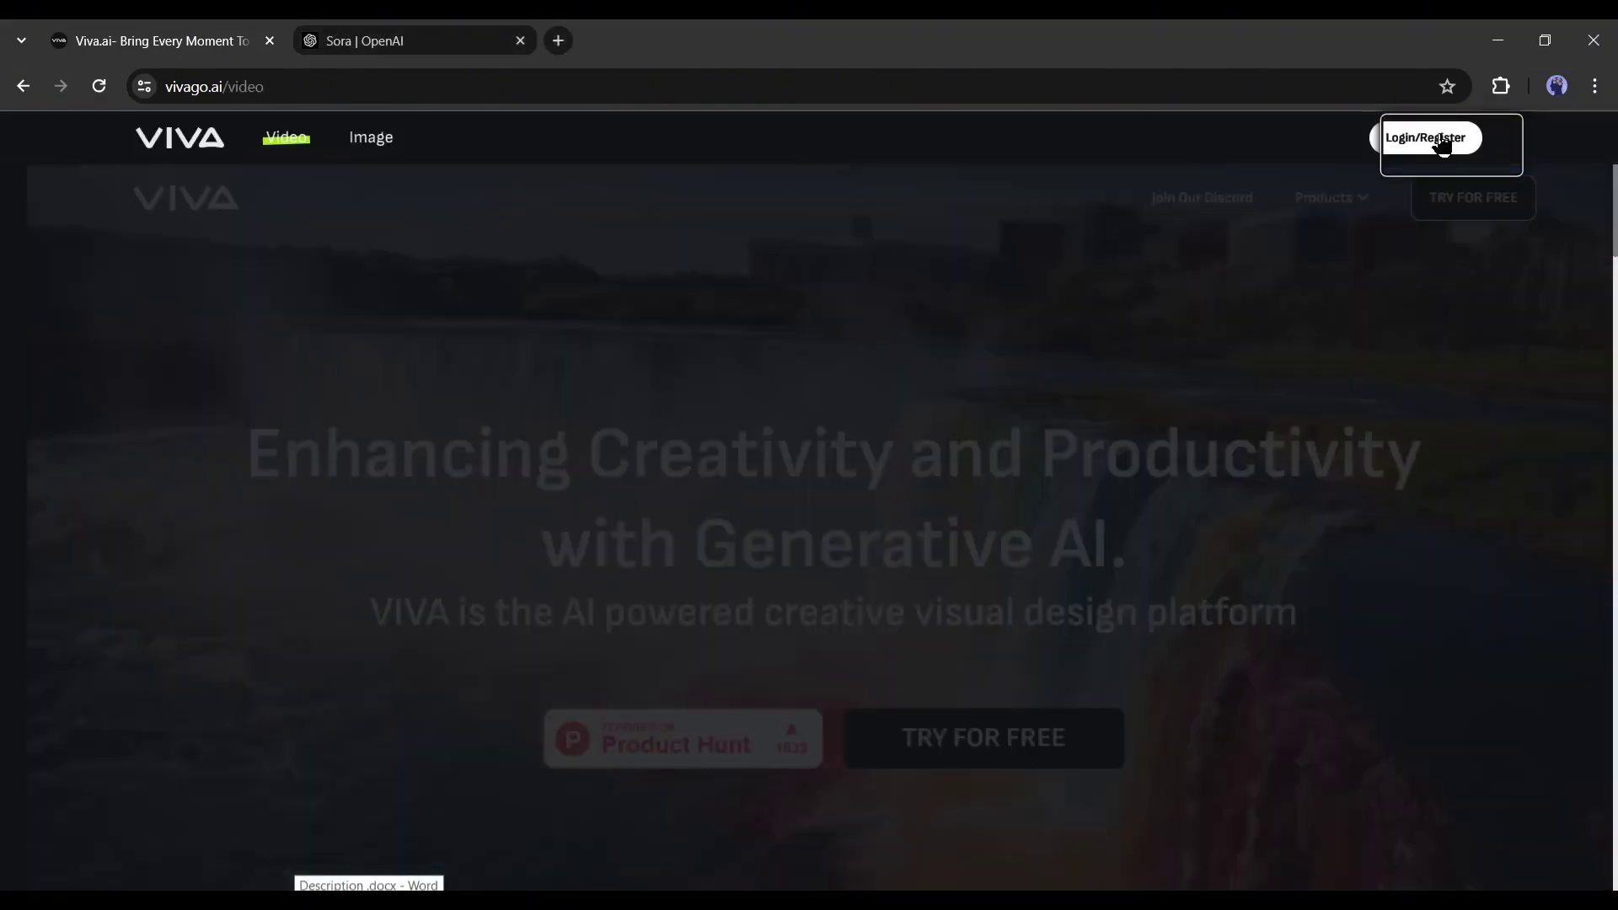
Log in to VIVA with the Google account
left_click(1432, 143)
left_click(761, 581)
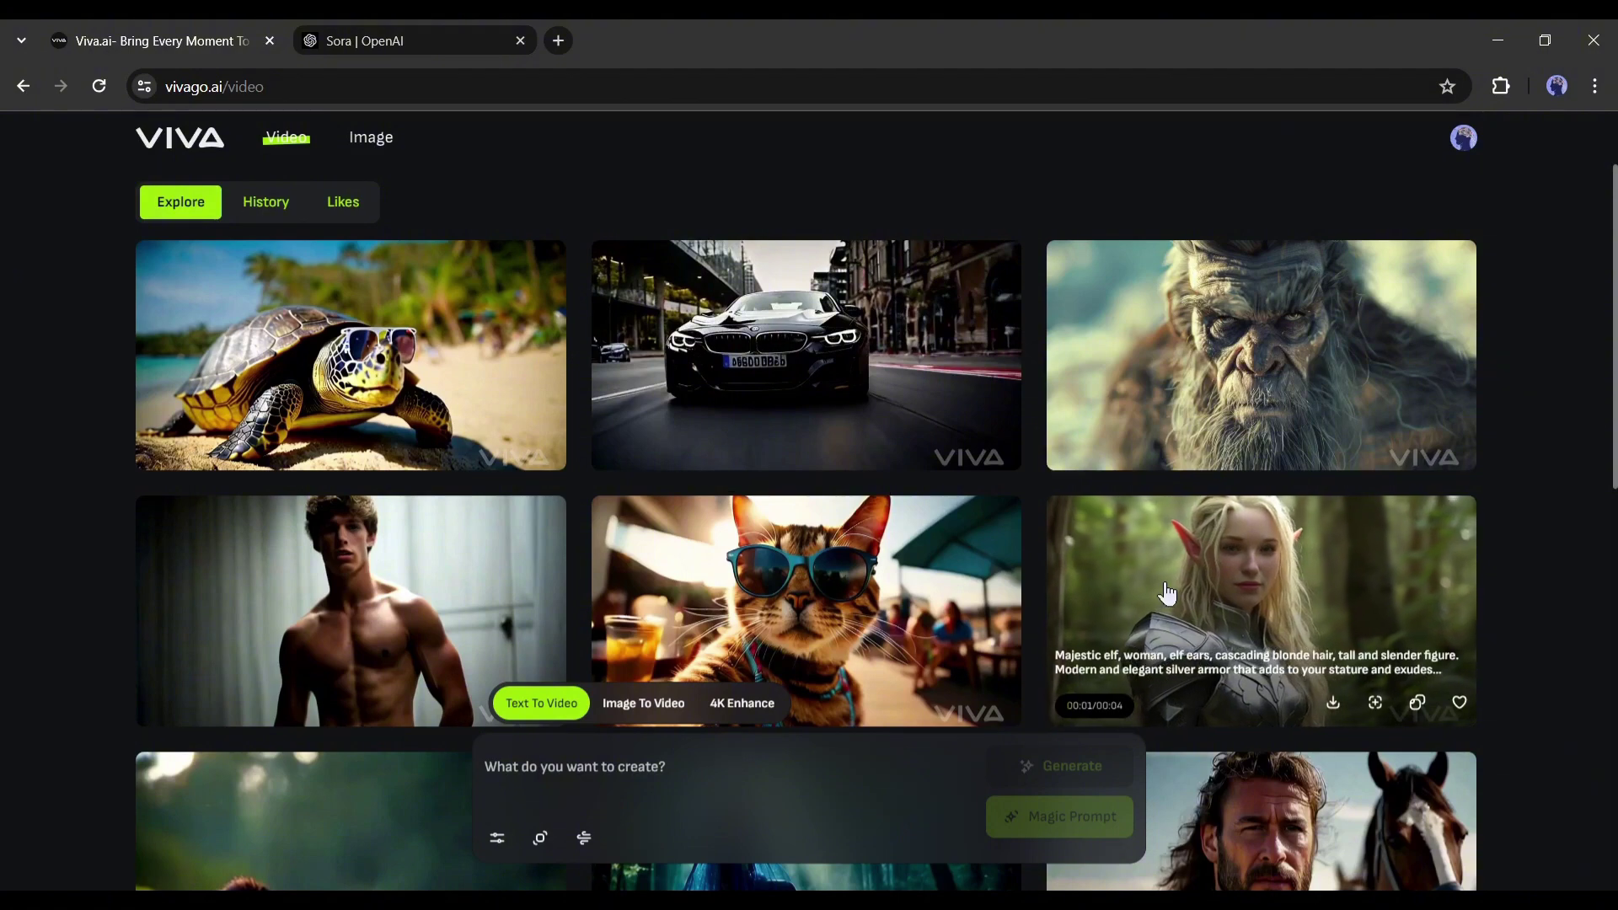
scroll(868, 577, "down", 4)
scroll(868, 577, "down", 2)
scroll(843, 590, "up", 5)
Place the cursor in the Text To Video prompt box, briefly visiting the Sora page and returning
left_click(606, 782)
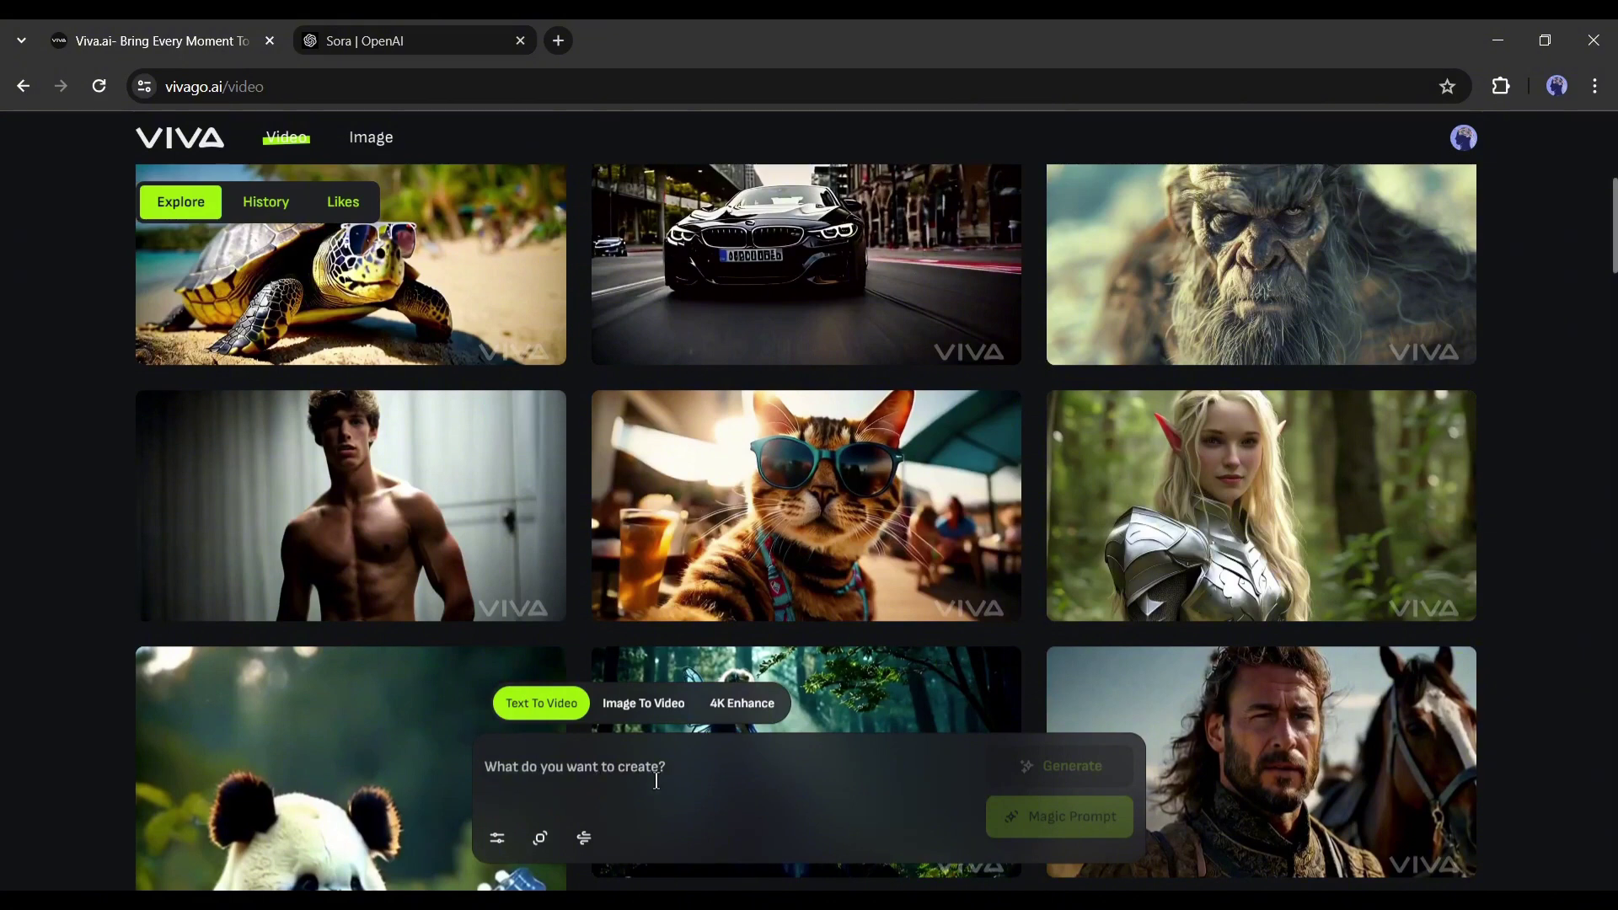
left_click(580, 785)
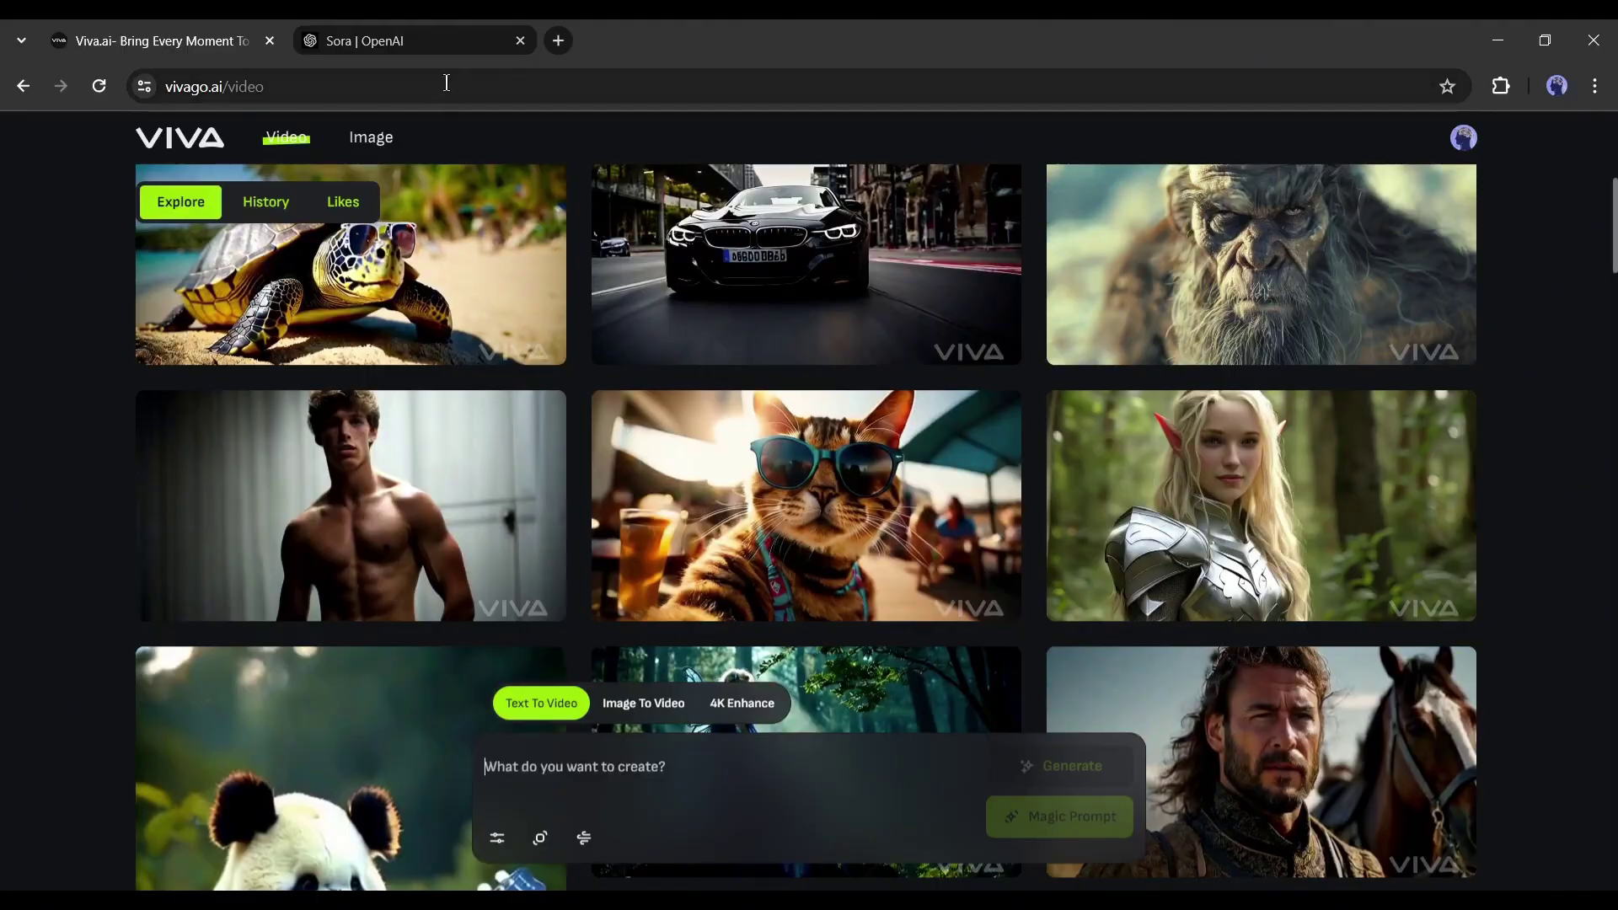
left_click(413, 40)
left_click(161, 40)
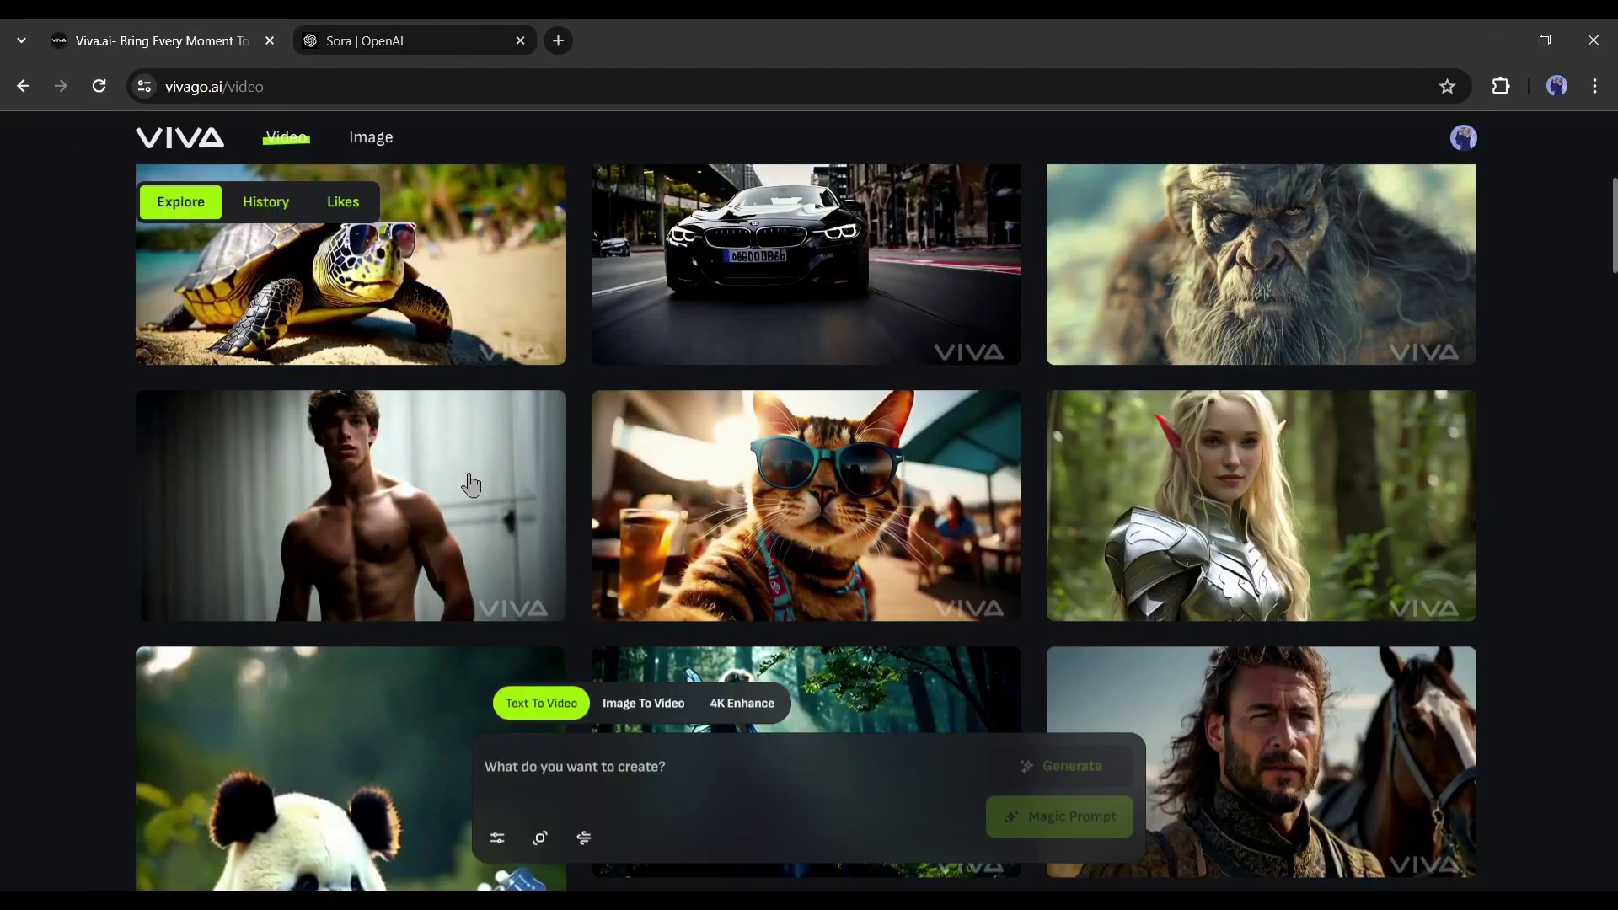
scroll(363, 472, "up", 1)
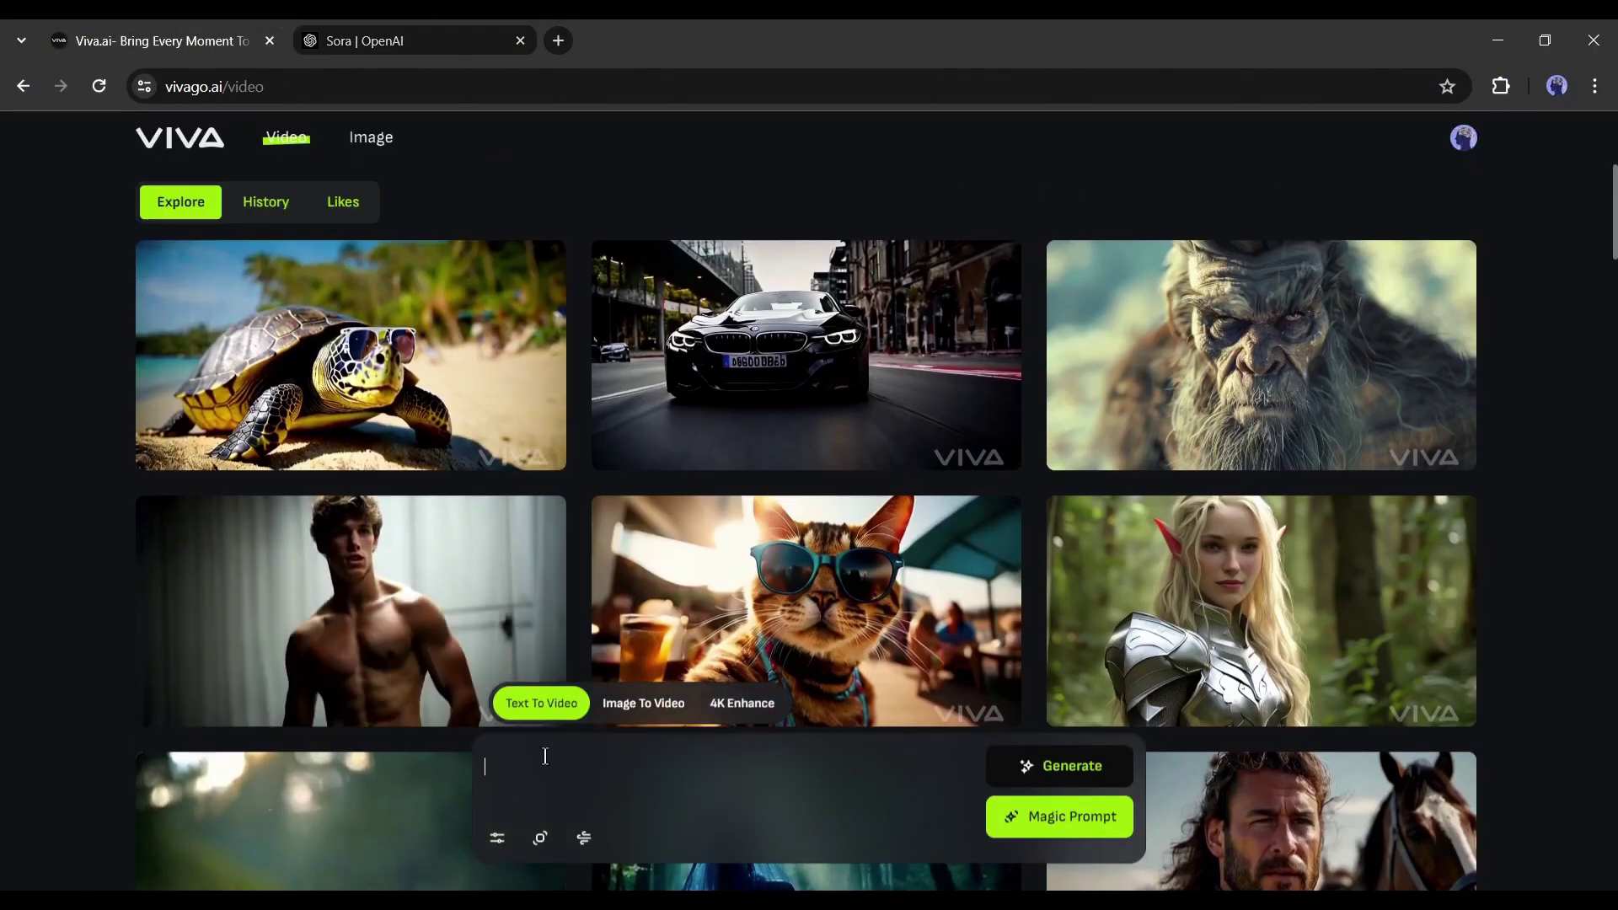
Paste the gray-haired Paris café man prompt, add negative prompt 'ugly, bad, low-quality', and choose 16:9
type("An extreme close-up of an gray-haired man with a beard in his 60s, he is deep in thought pondering the history of the universe as he sits at a cafe in Paris, his eyes focus on people offscreen as they walk as he sits mostly motionless, he is dressed in a wool coat suit coat with a button-down shirt , he wears a brown beret and glasses and has a very professorial appearance, and the end he offers a subtle closed-mouth smile as if he found the answer to the mystery of life, the lighting is very cinematic with the golden light and the Parisian streets and city in the background, depth of field, cinematic 35mm film.")
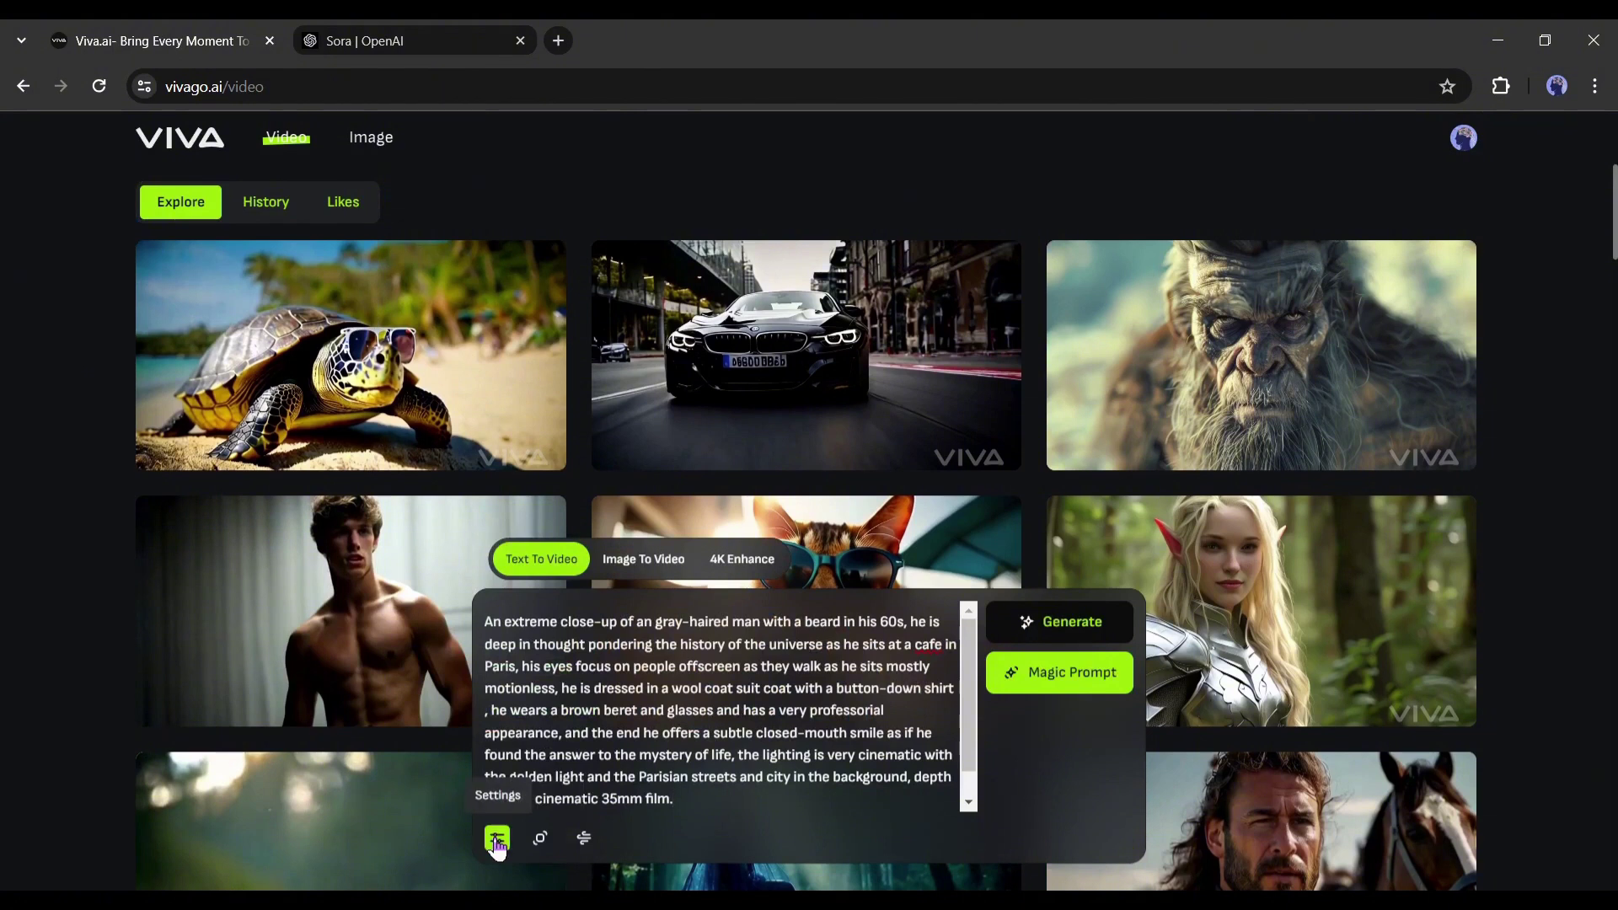
left_click(498, 838)
left_click(699, 545)
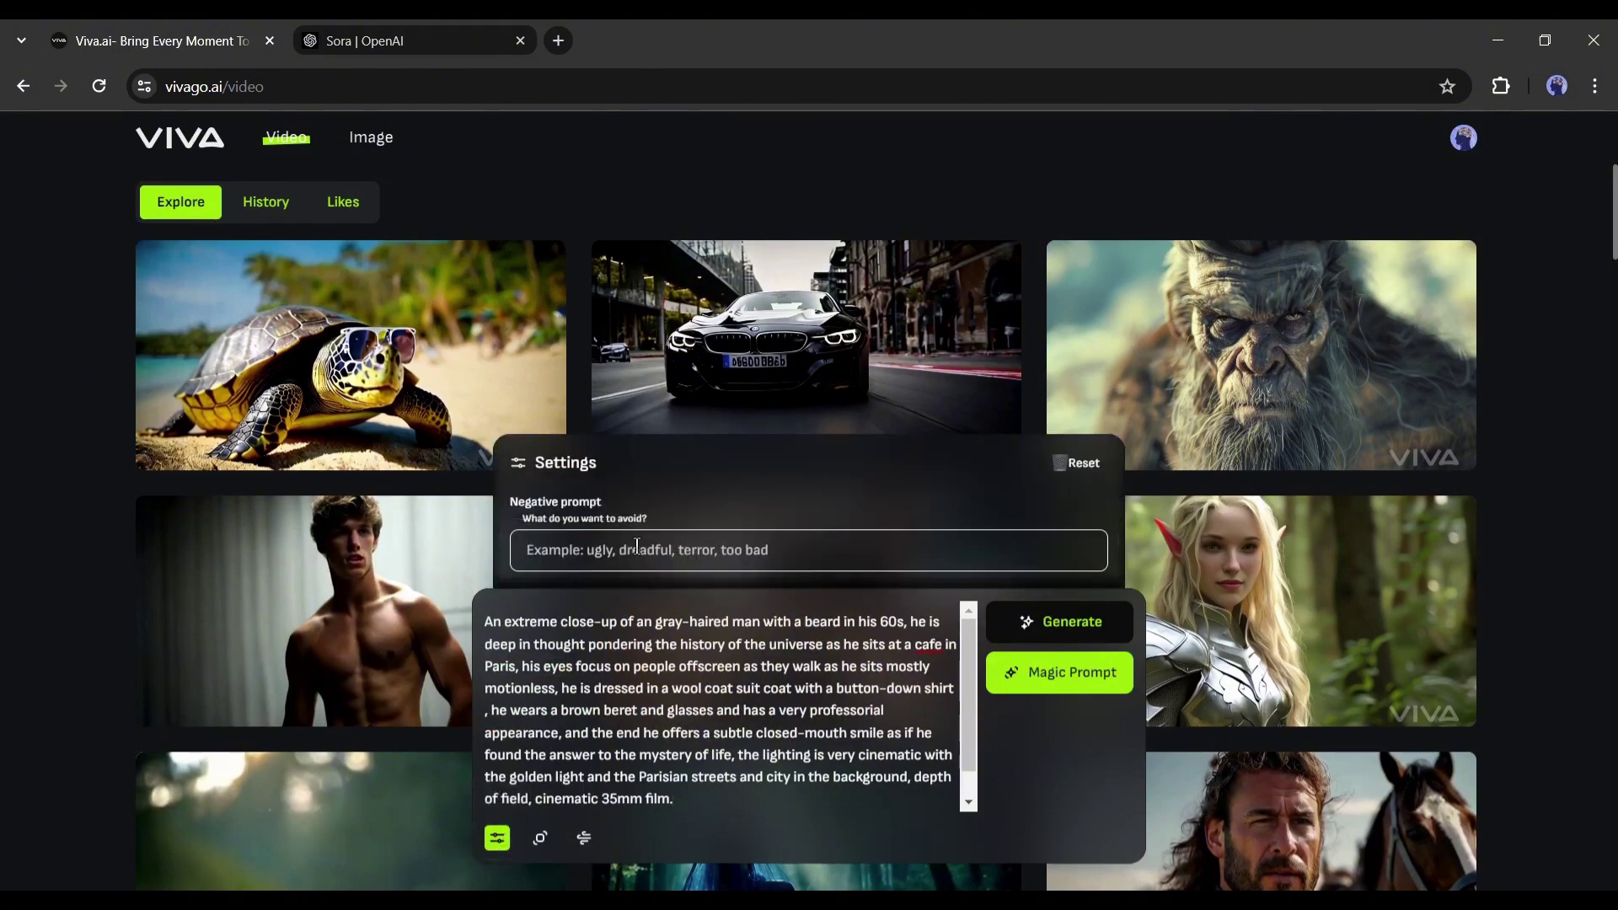
type("ugly, bad, low-quality")
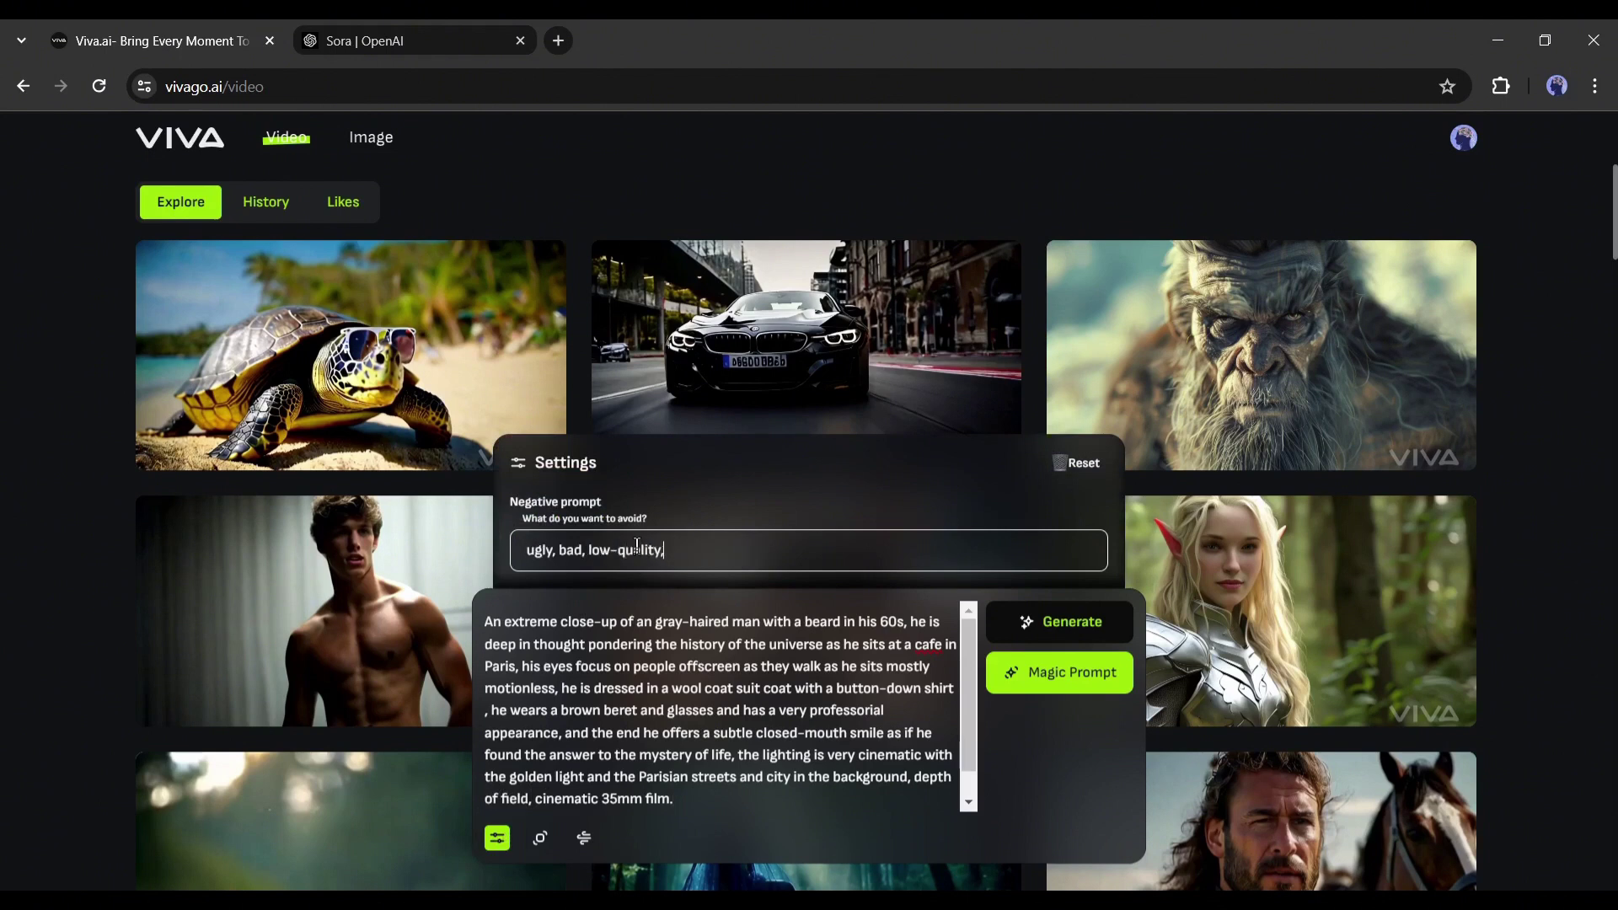
left_click(541, 839)
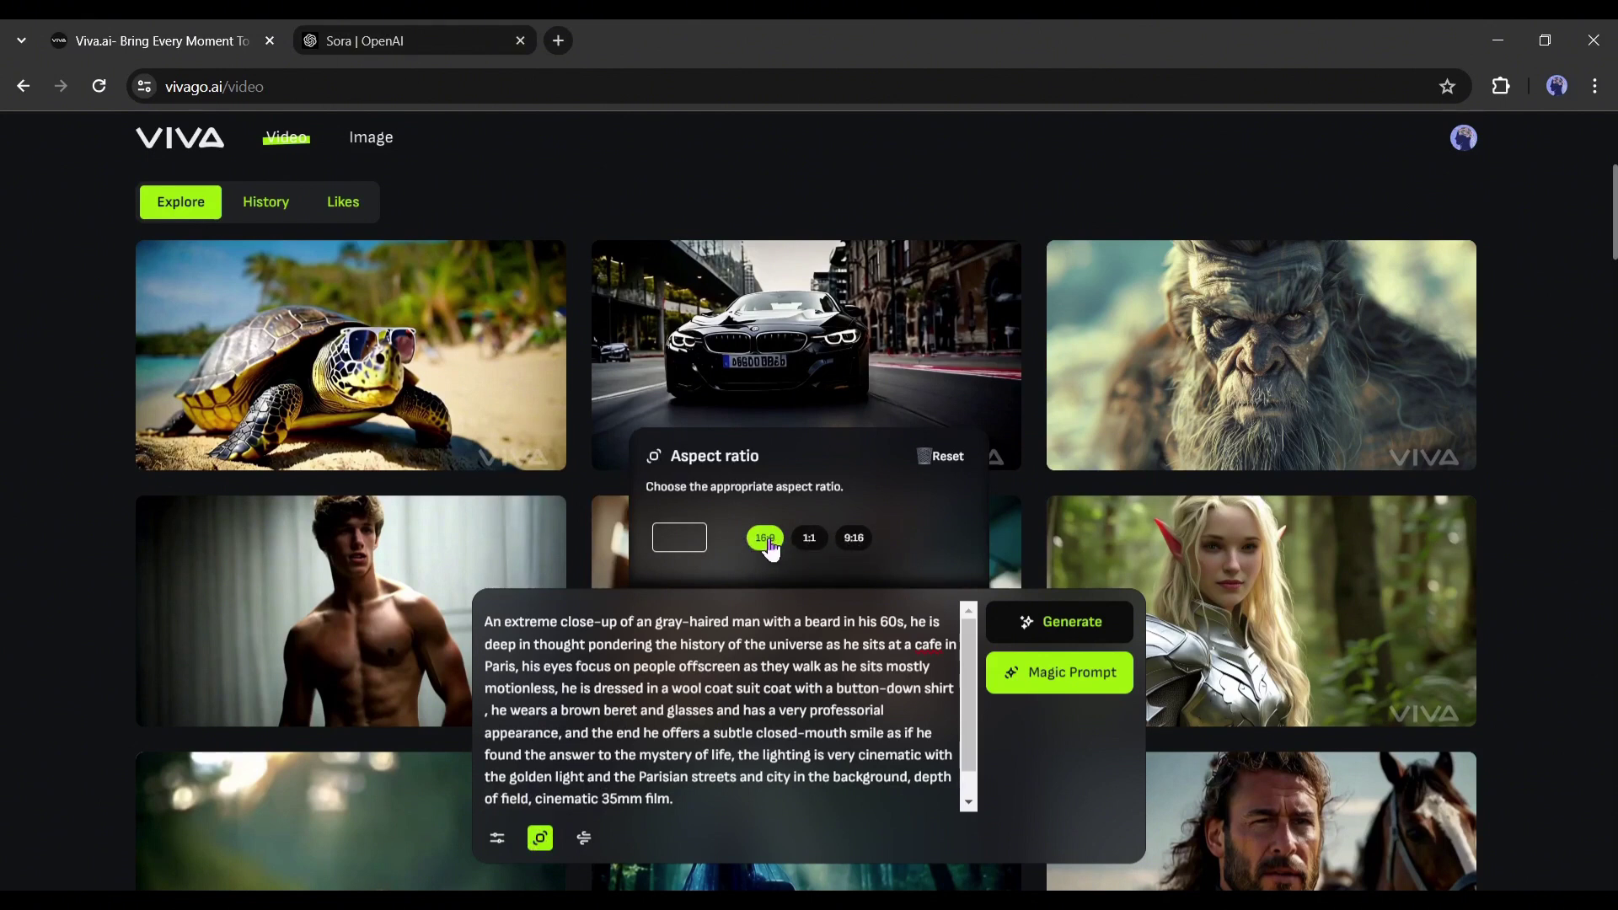
Max out motion strength at 30, try Magic Prompt, then undo to keep the original café prompt
left_click(584, 839)
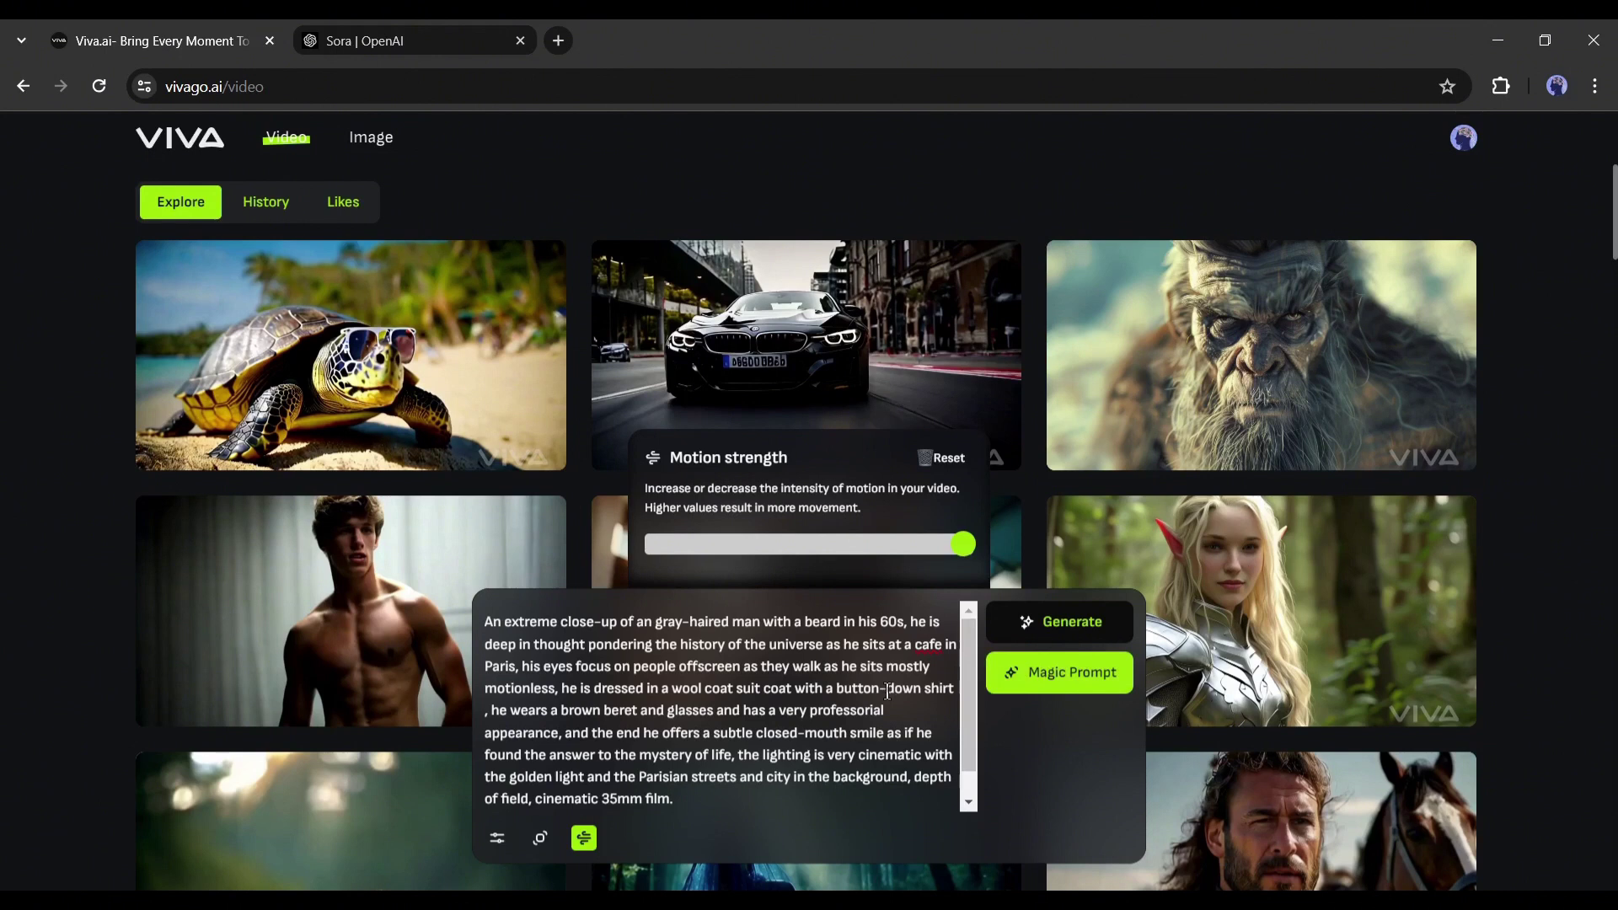
left_click(1068, 684)
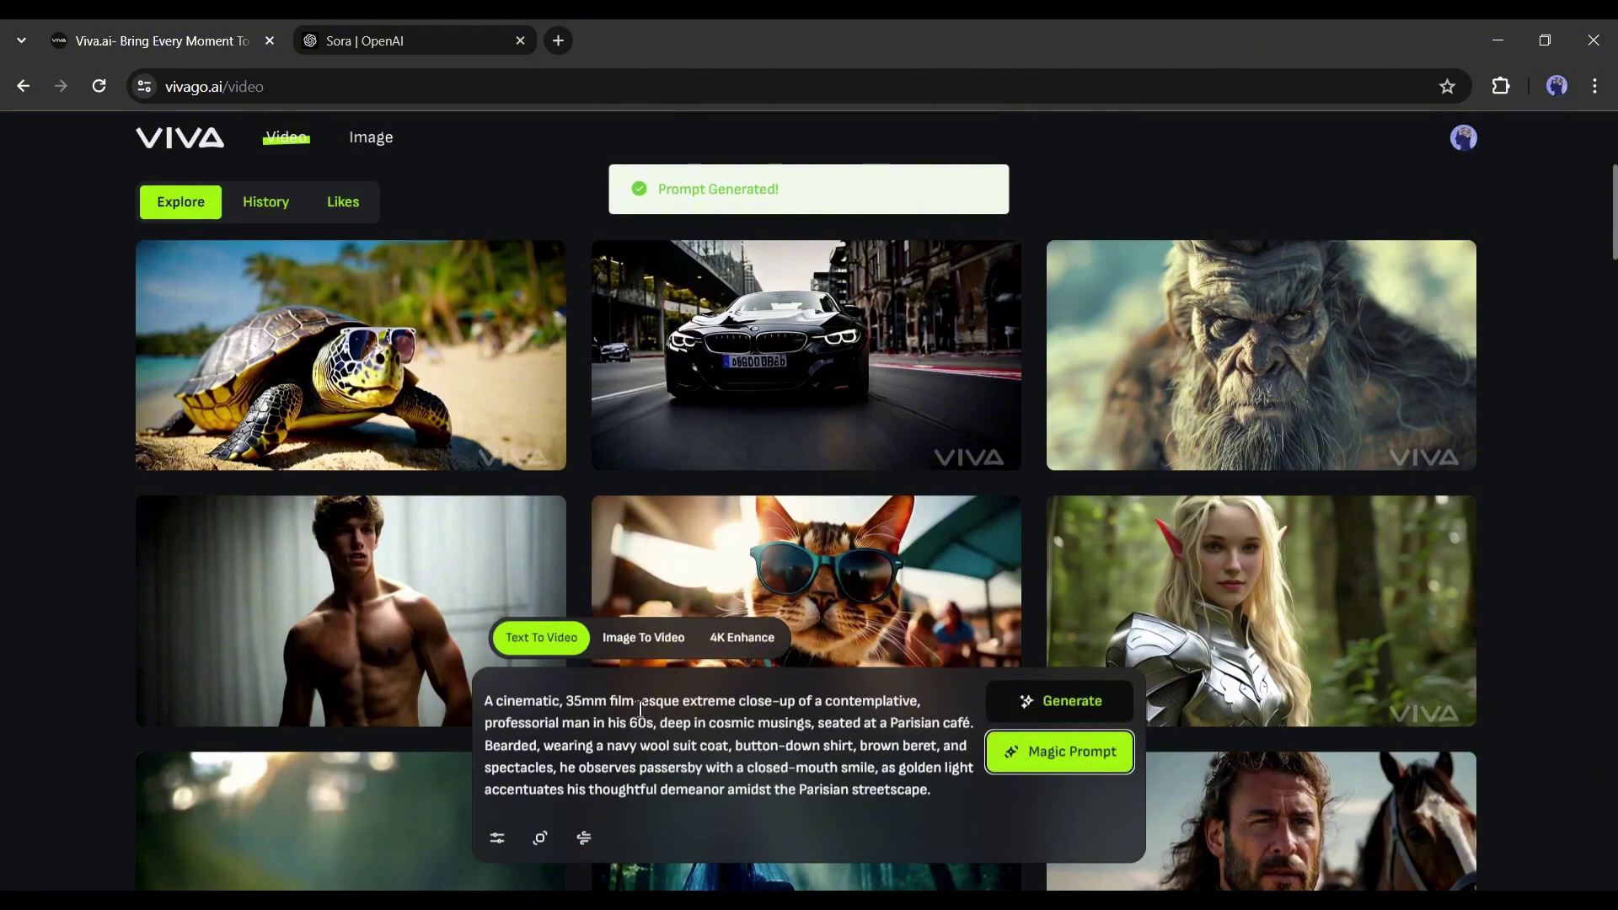
key("ctrl+z")
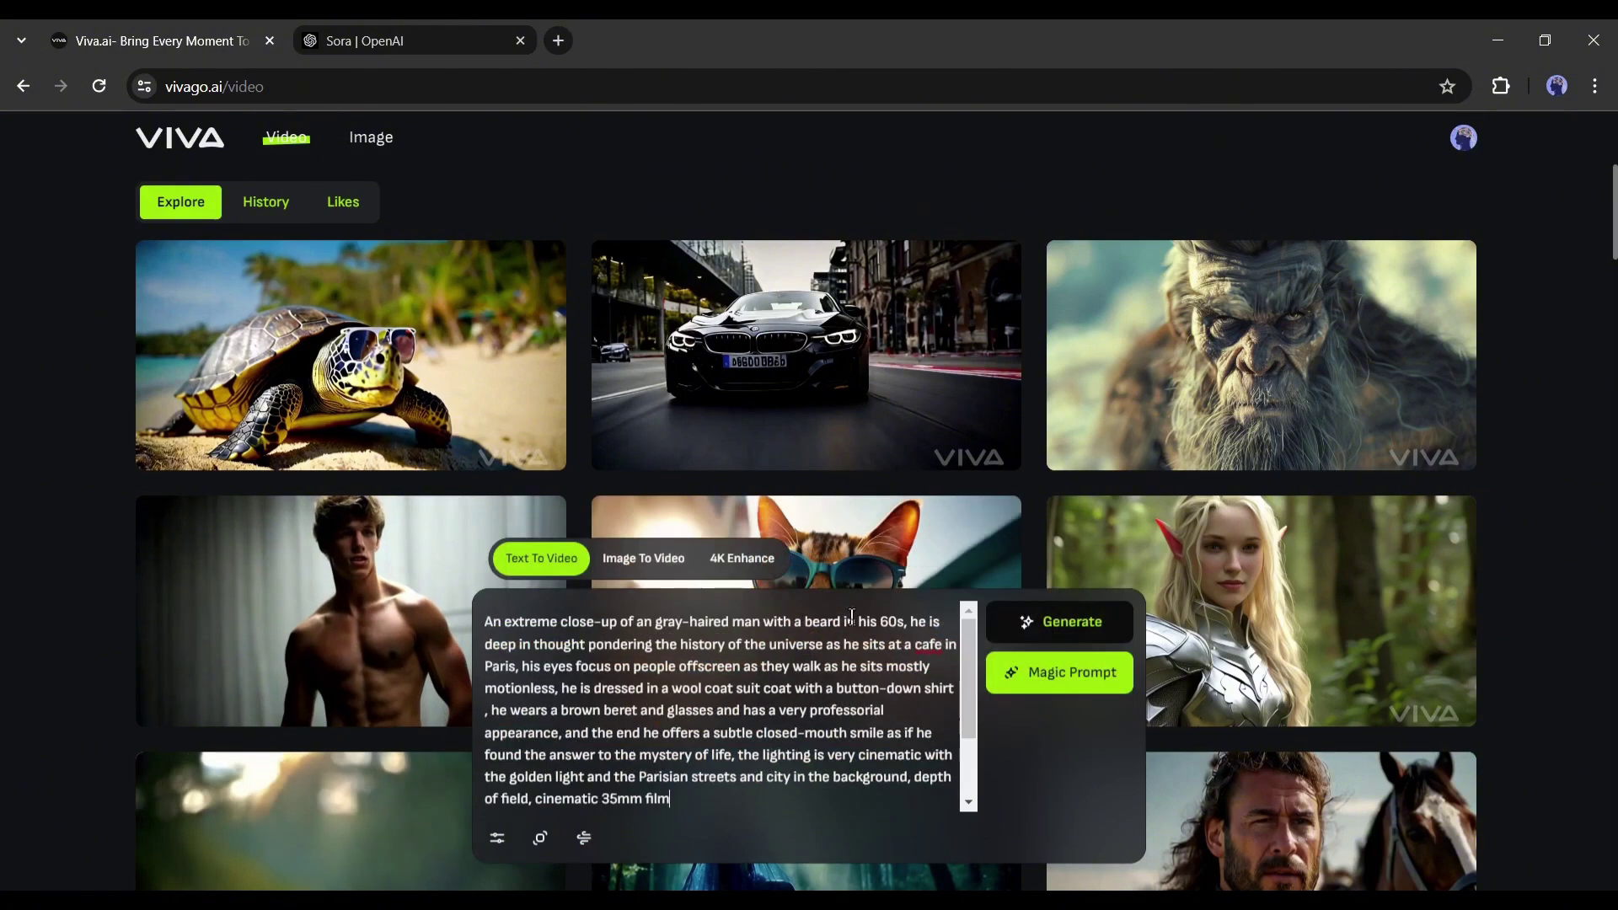
Generate the café old-man video and watch the 4-second clip full screen from History
left_click(1055, 635)
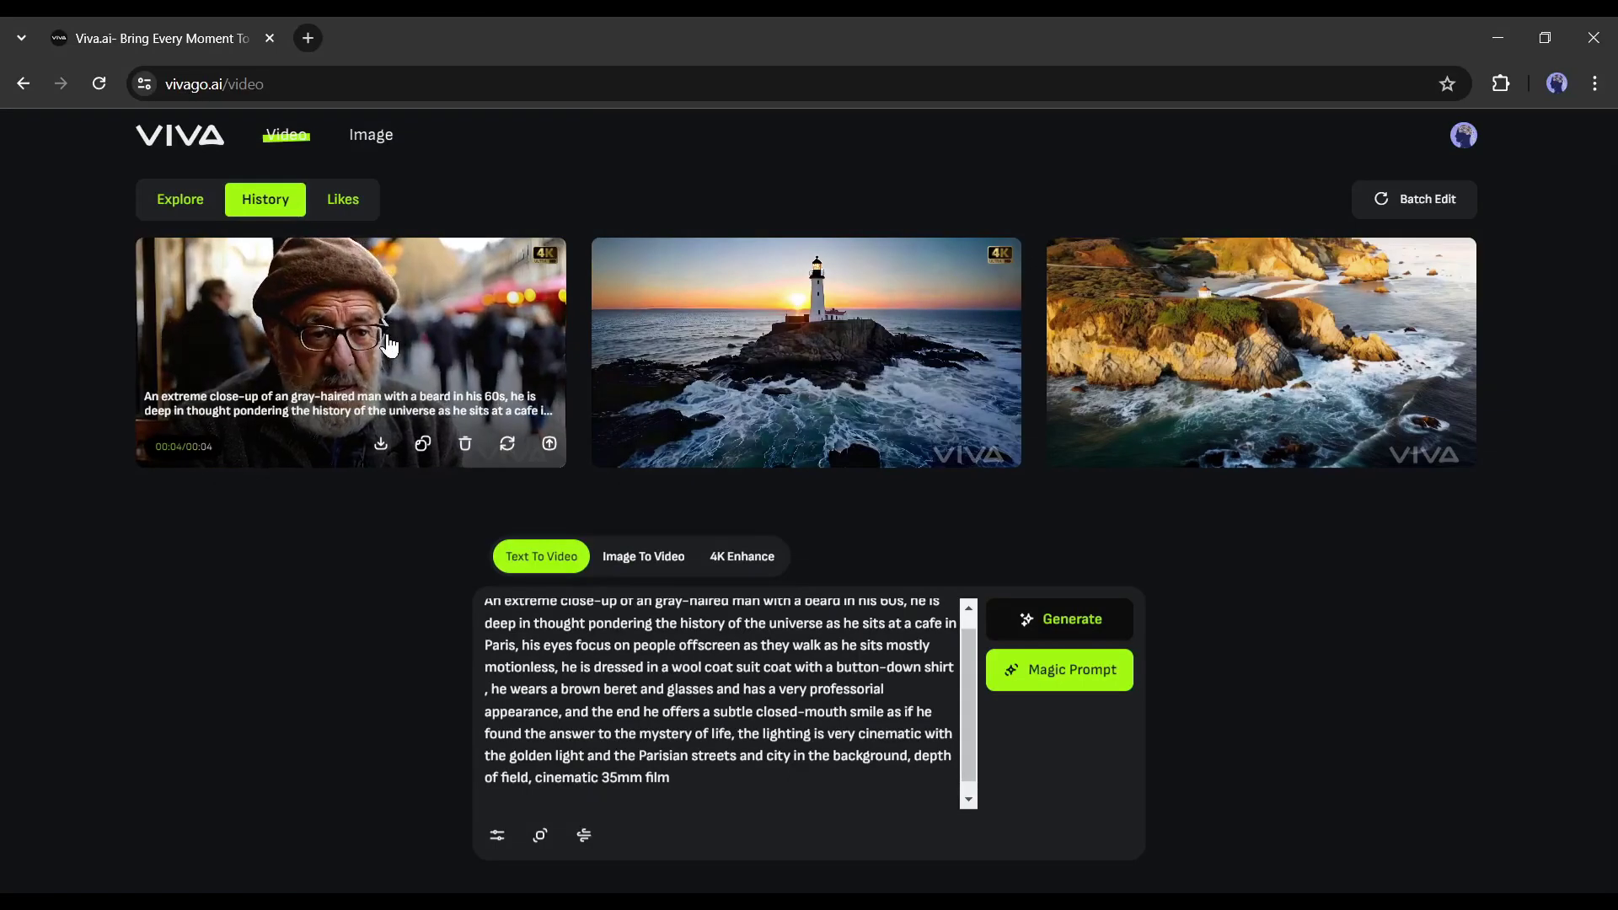
left_click(394, 346)
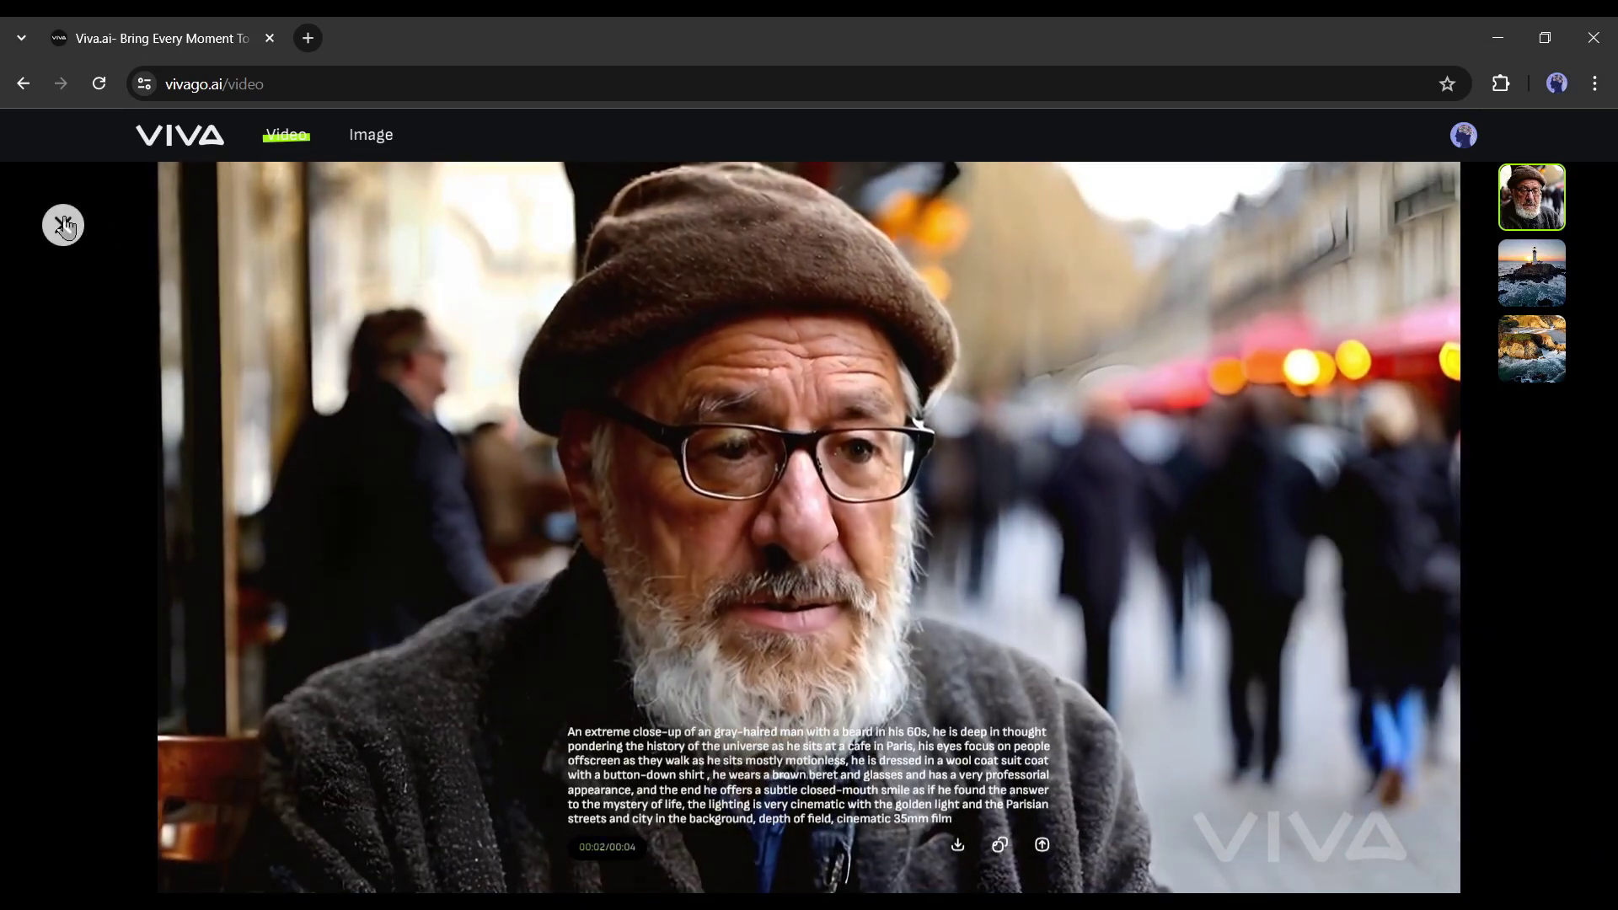
left_click(64, 226)
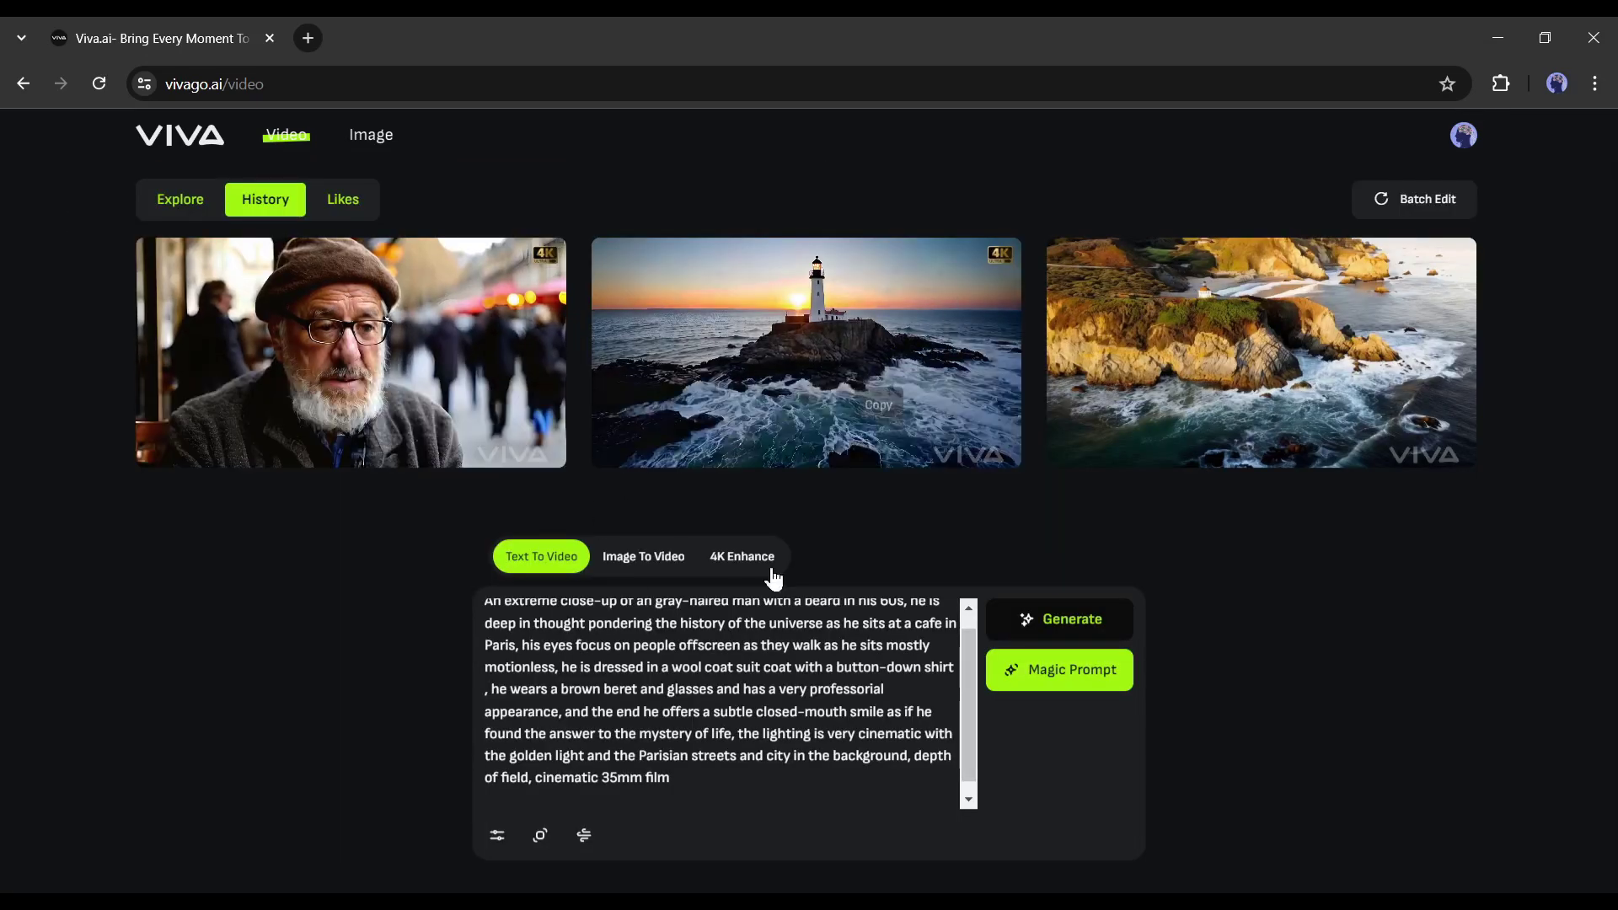
left_click(660, 580)
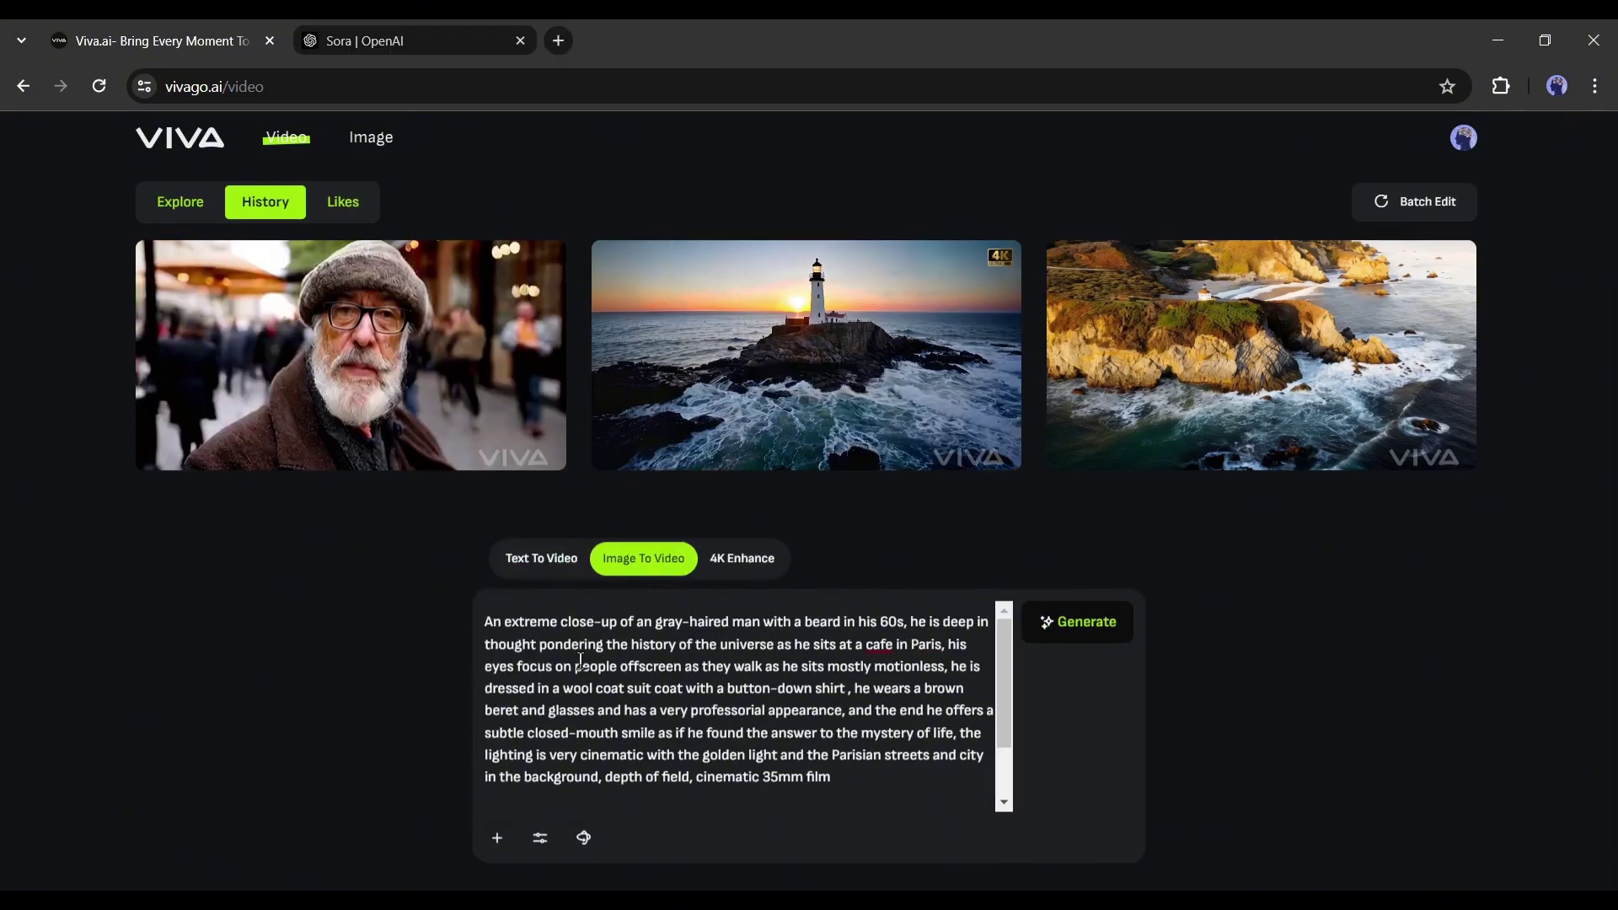
Clear the prompt and upload the red Thunderbird image as the source, cropped to 16:9
key("ctrl+a")
key("BackSpace")
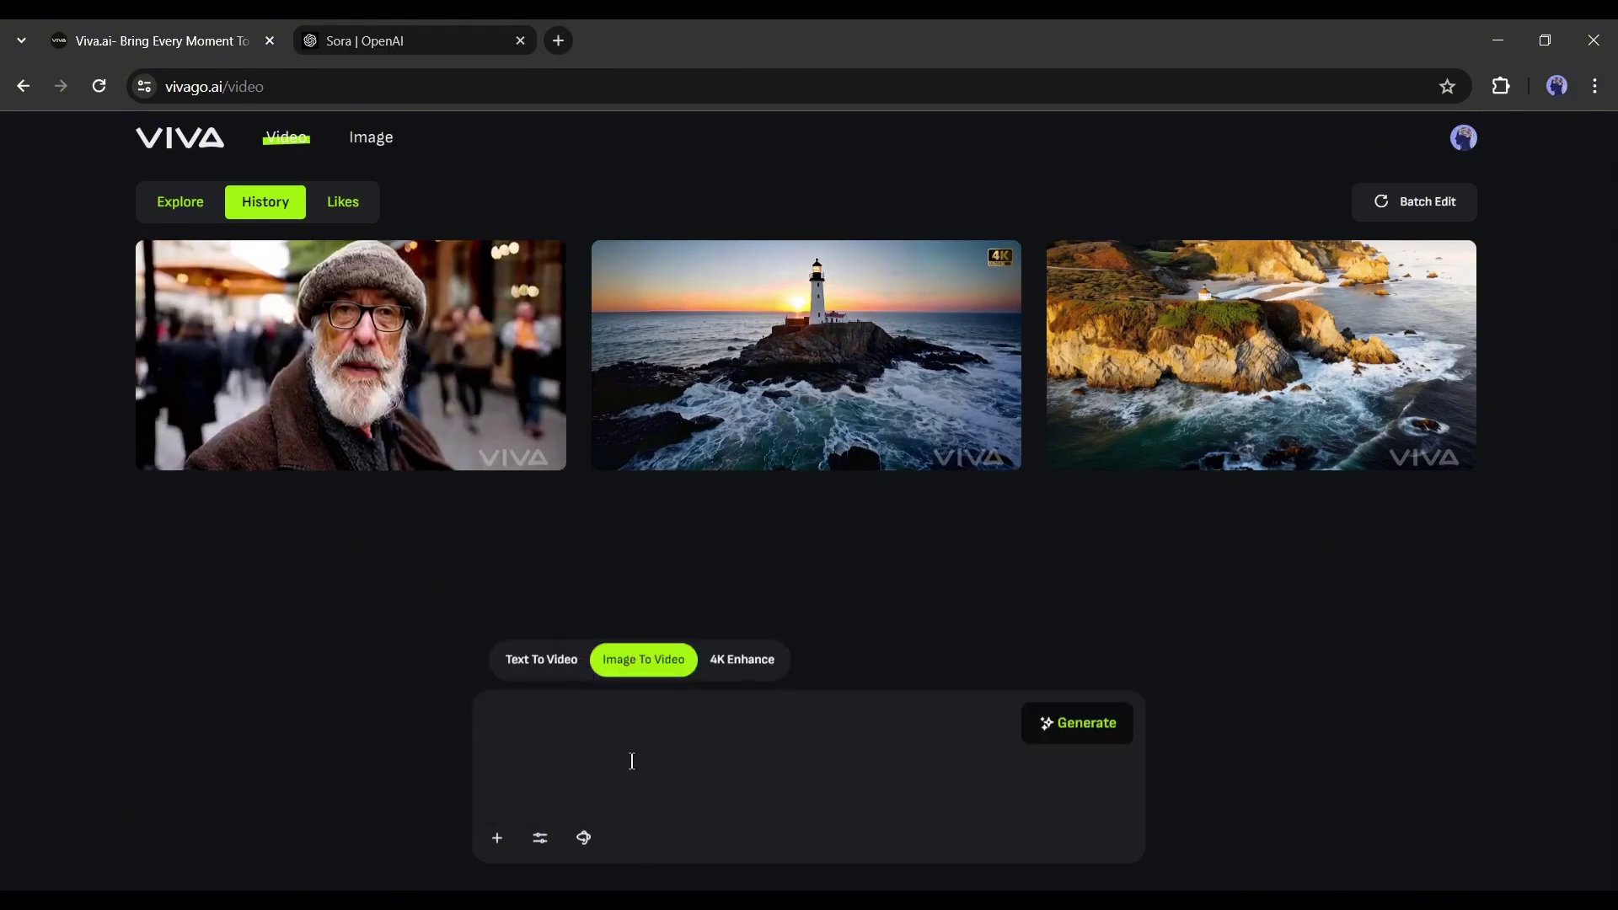
left_click(497, 846)
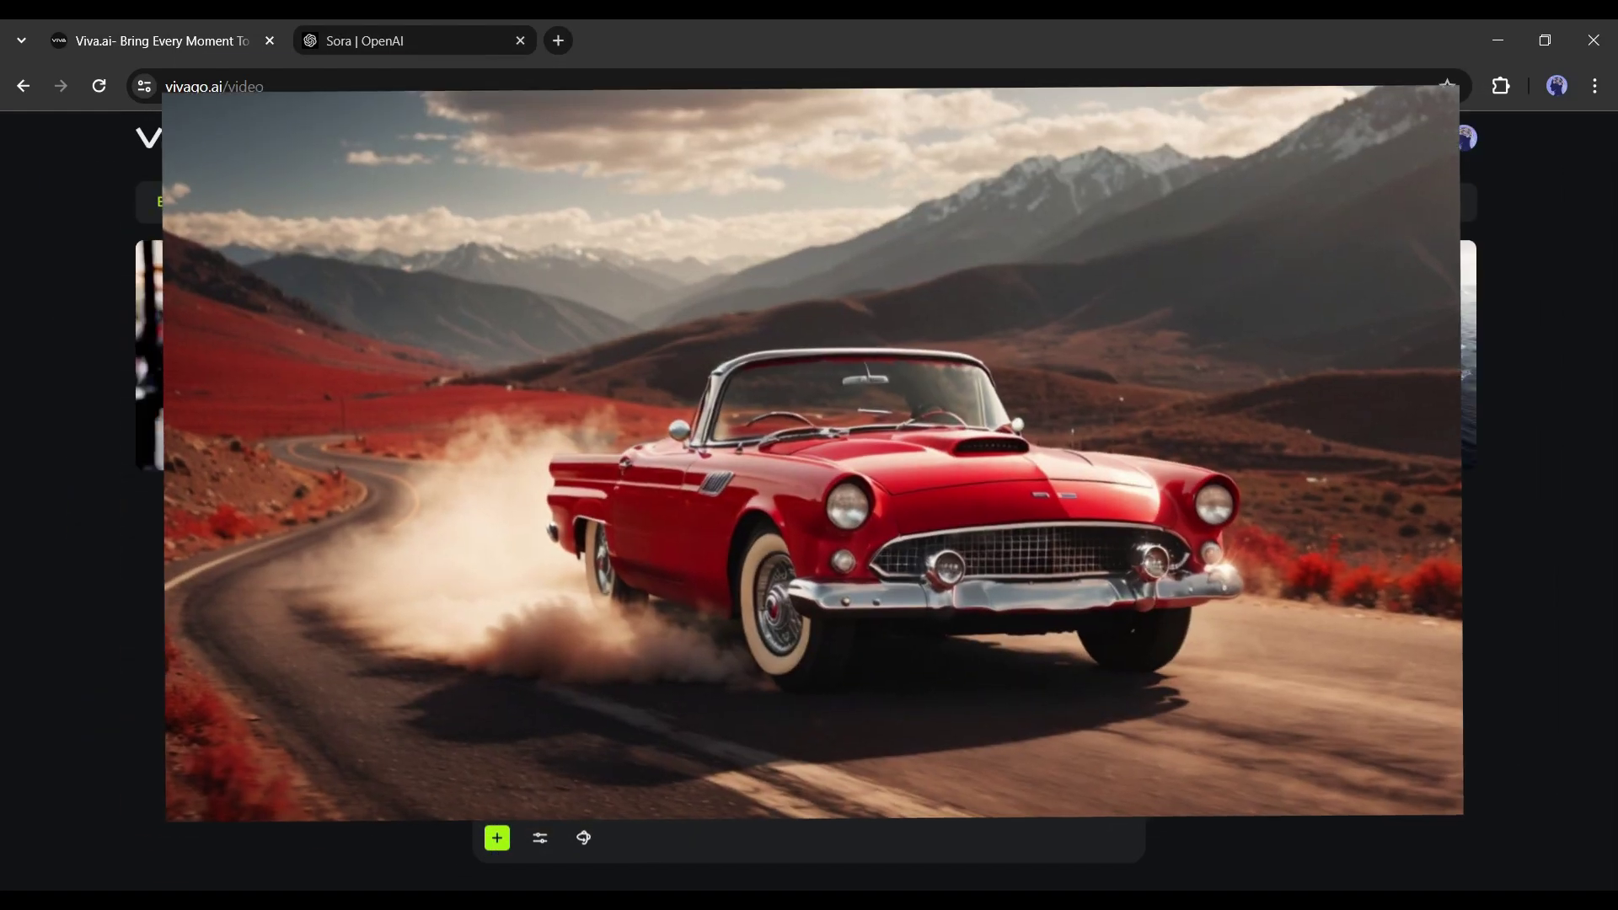
left_click(752, 617)
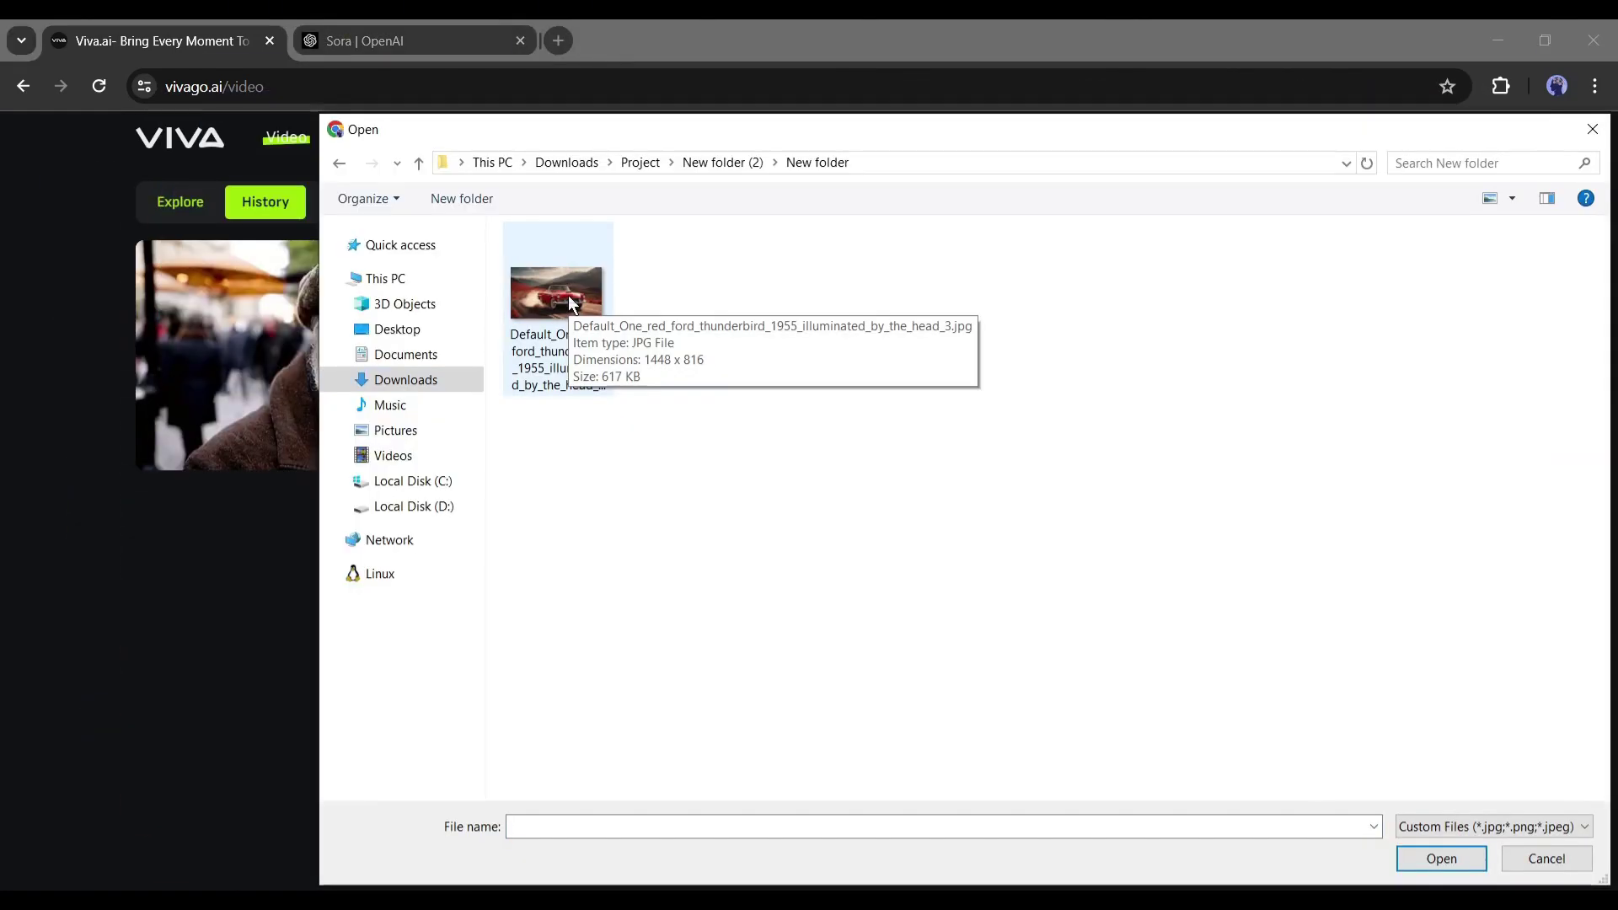
double_click(568, 295)
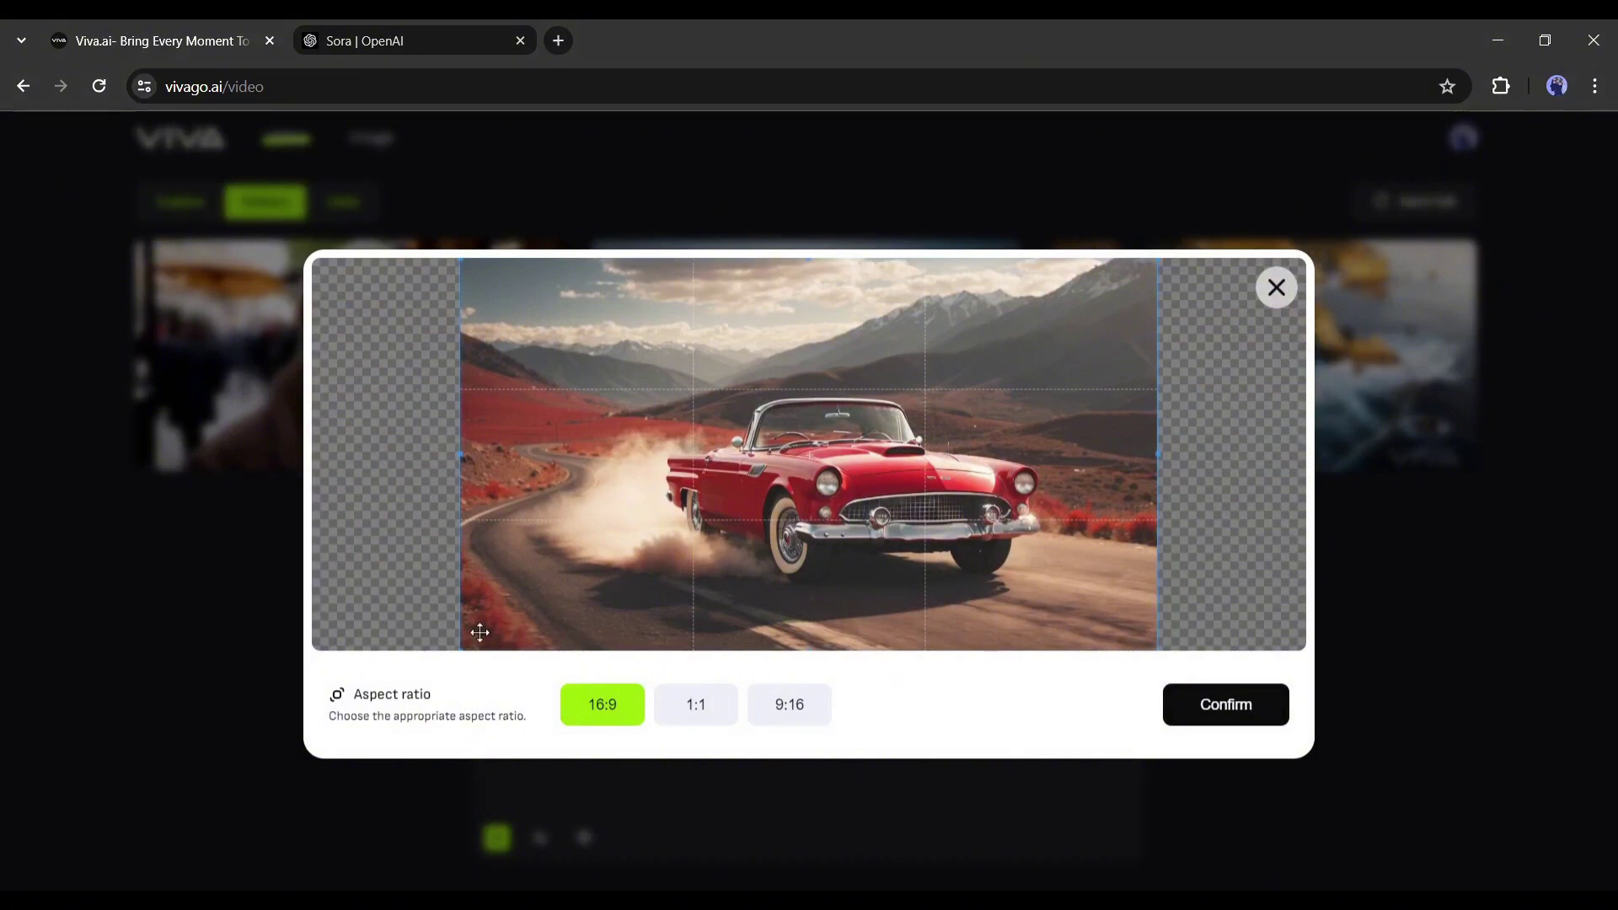
left_click(686, 721)
left_click(787, 719)
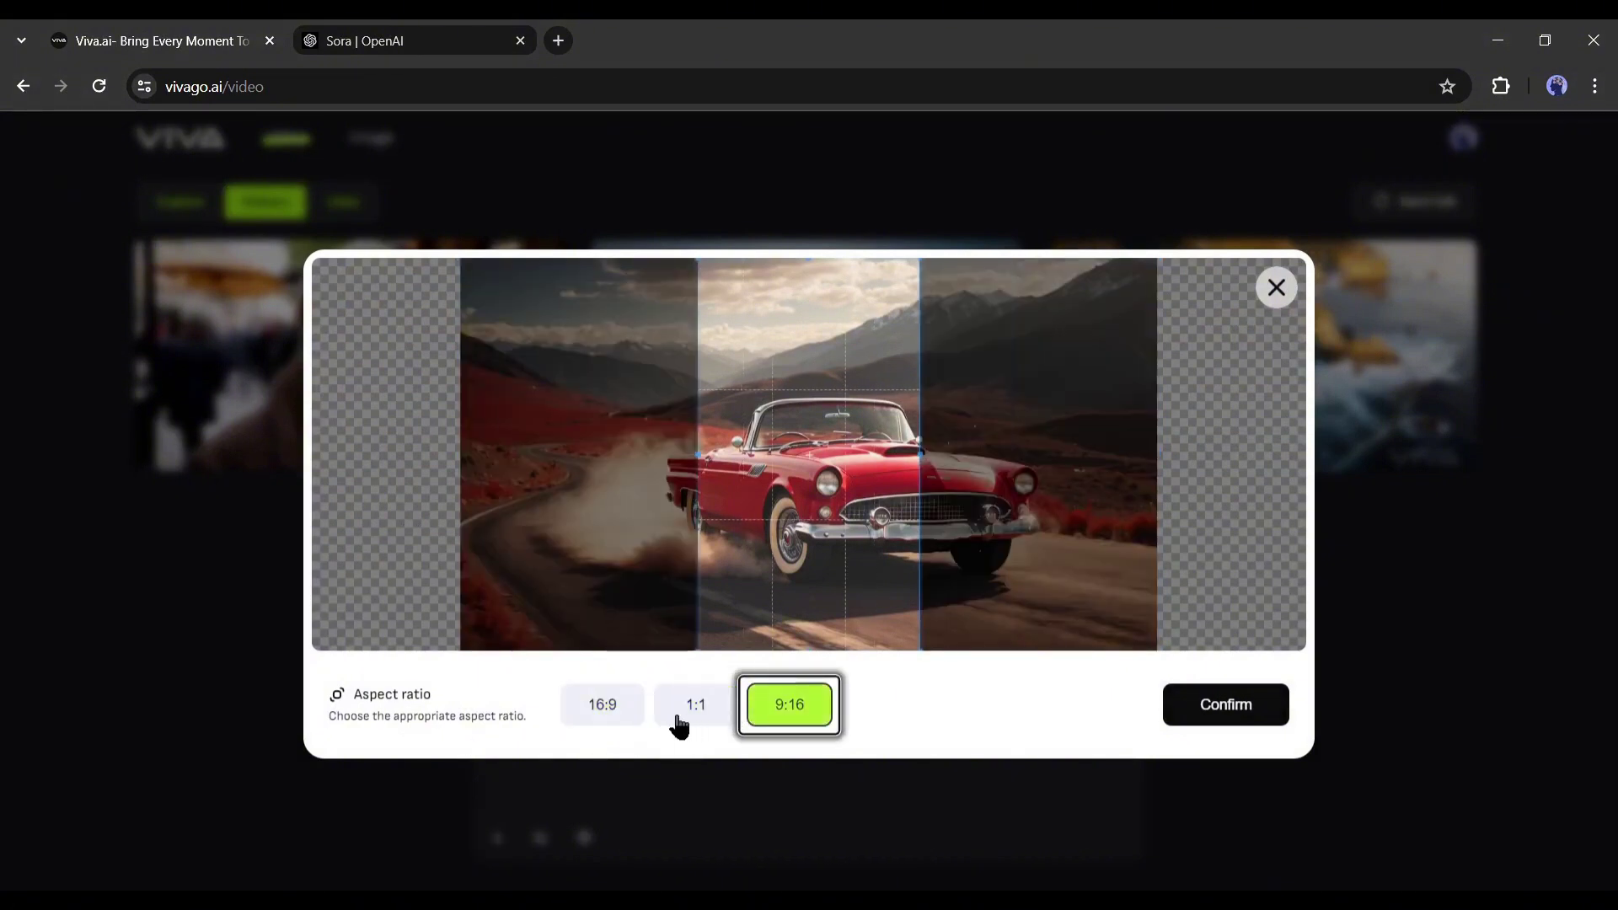
left_click(595, 720)
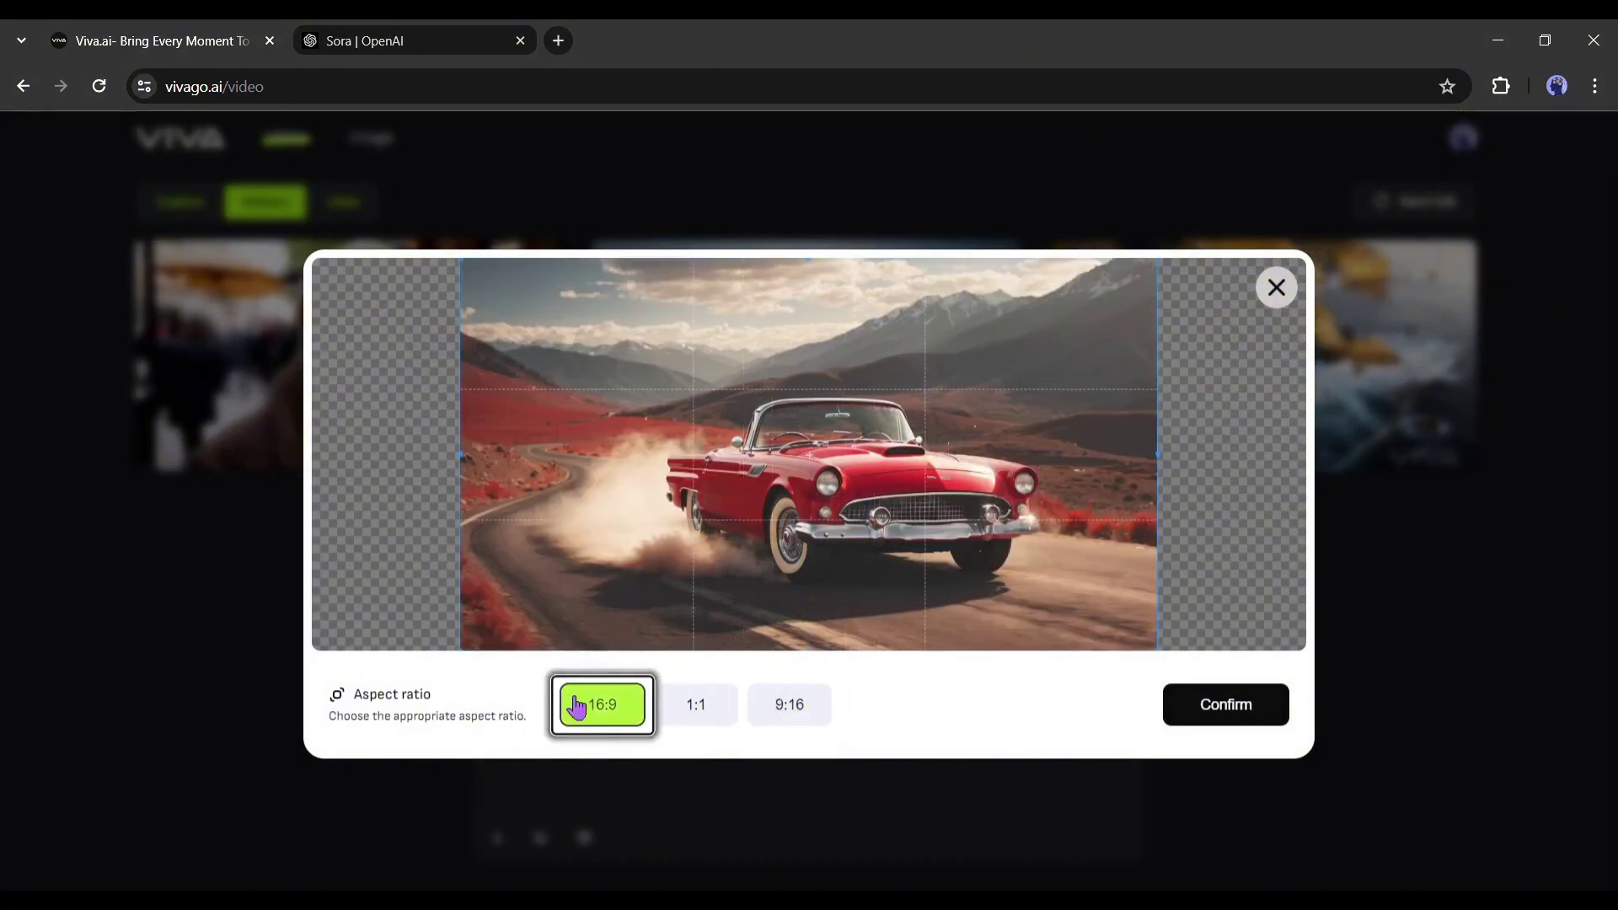
left_click(1228, 715)
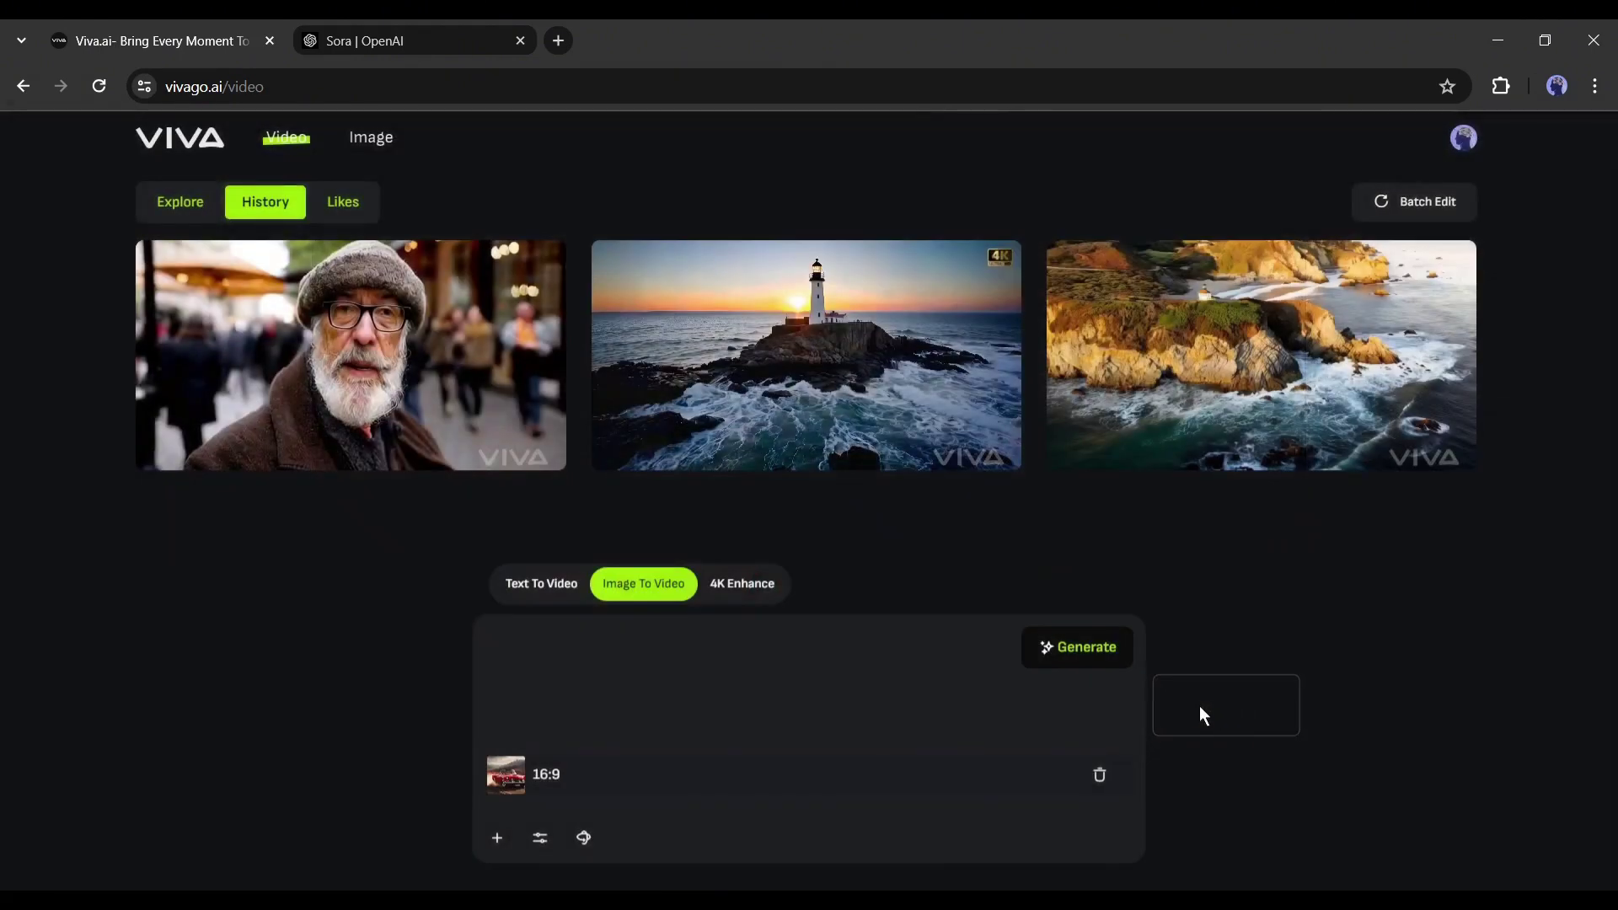
Paste the red 1955 Thunderbird mountain-road prompt and confirm the 'ugly, bad, low-quality' negative prompt
left_click(780, 697)
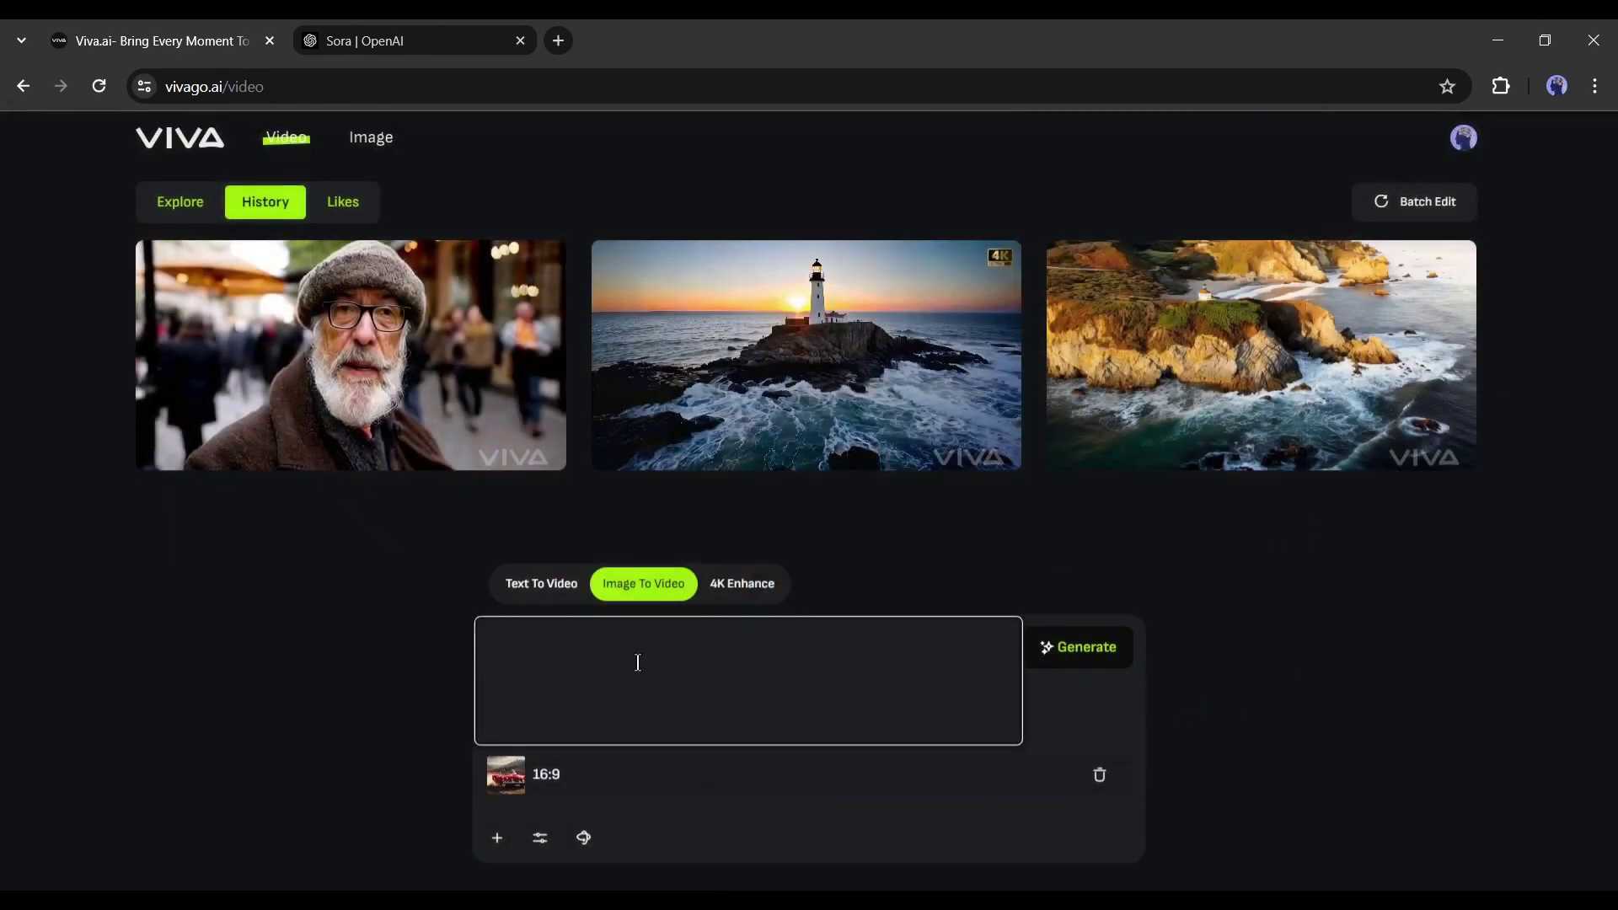
type("One red ford thunderbird 1955 , illuminated by the headlights, driving through a mountain road, and dust flying in its wake in a sunny day")
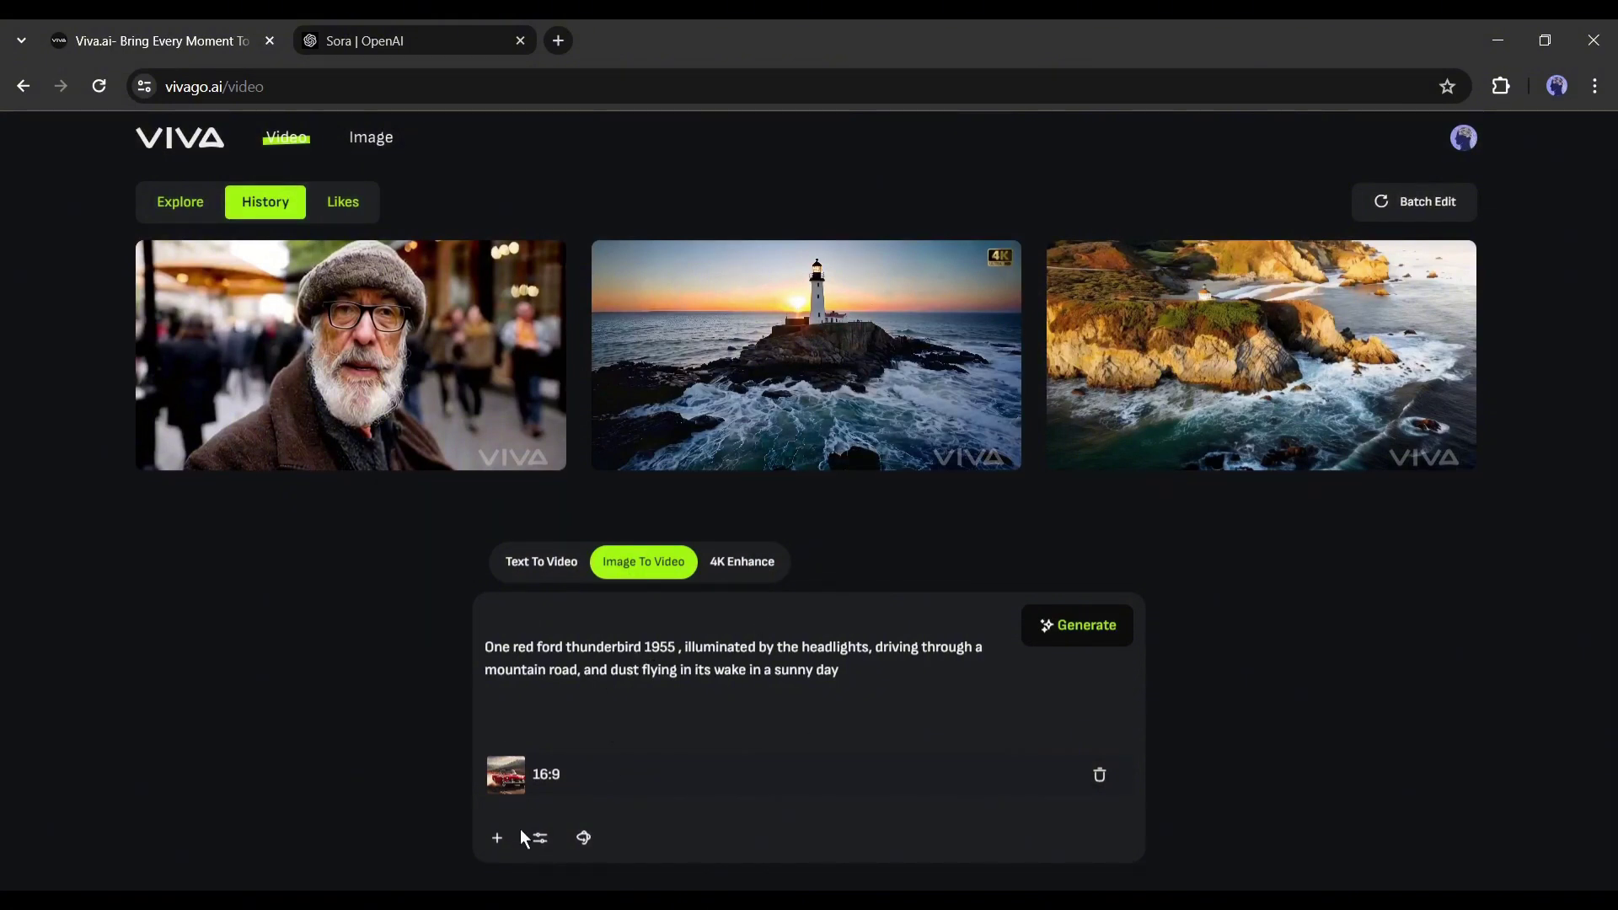
left_click(540, 838)
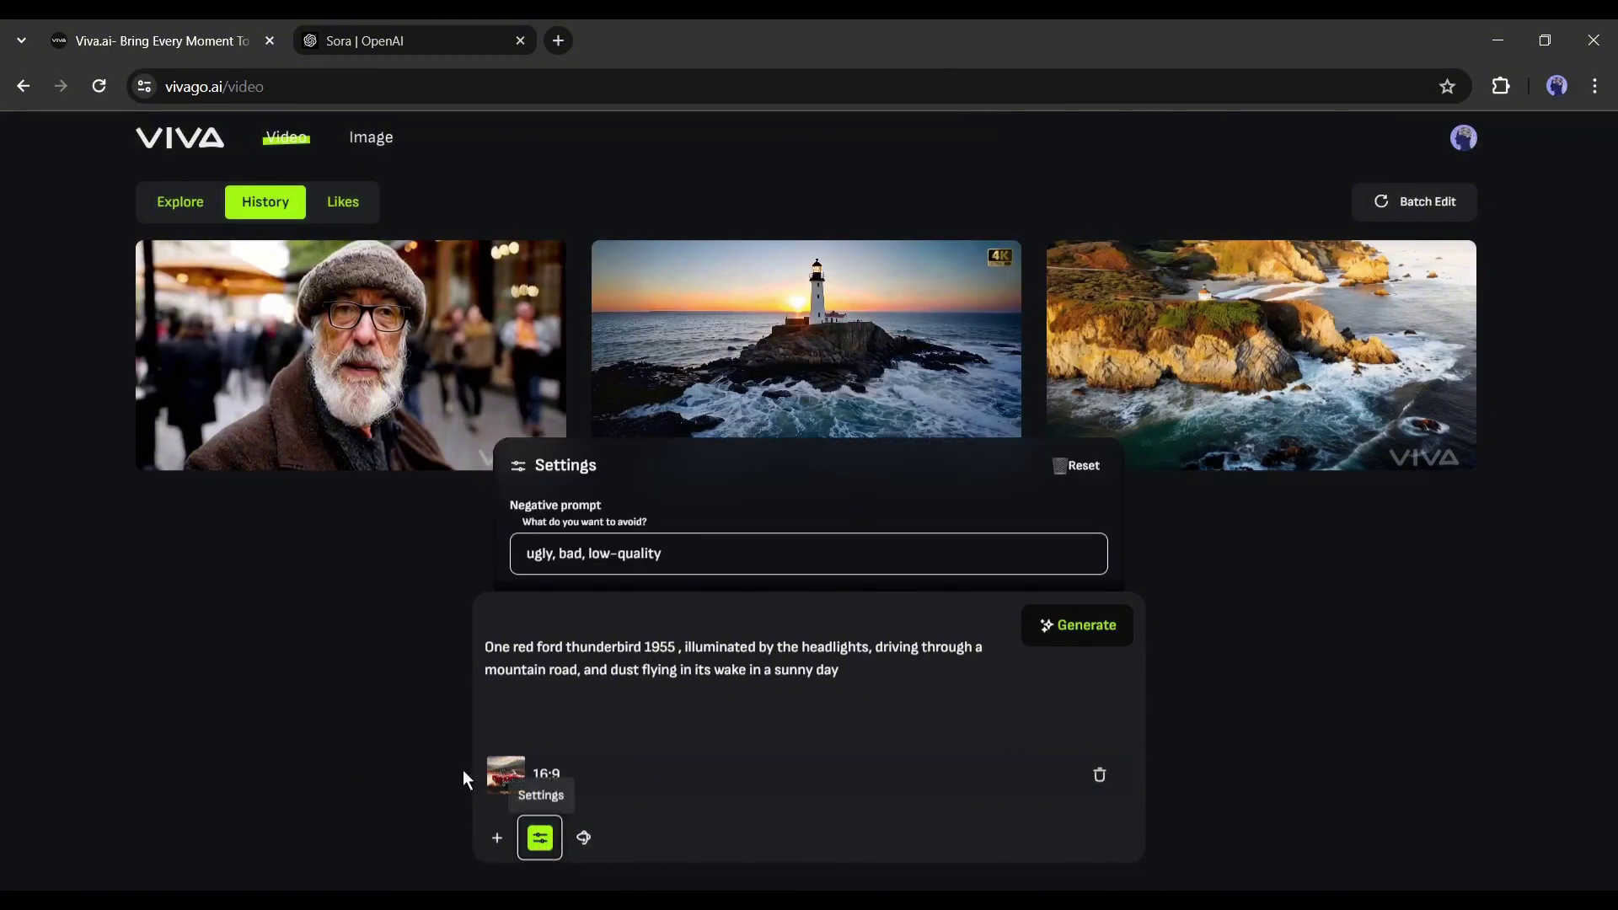
left_click(669, 558)
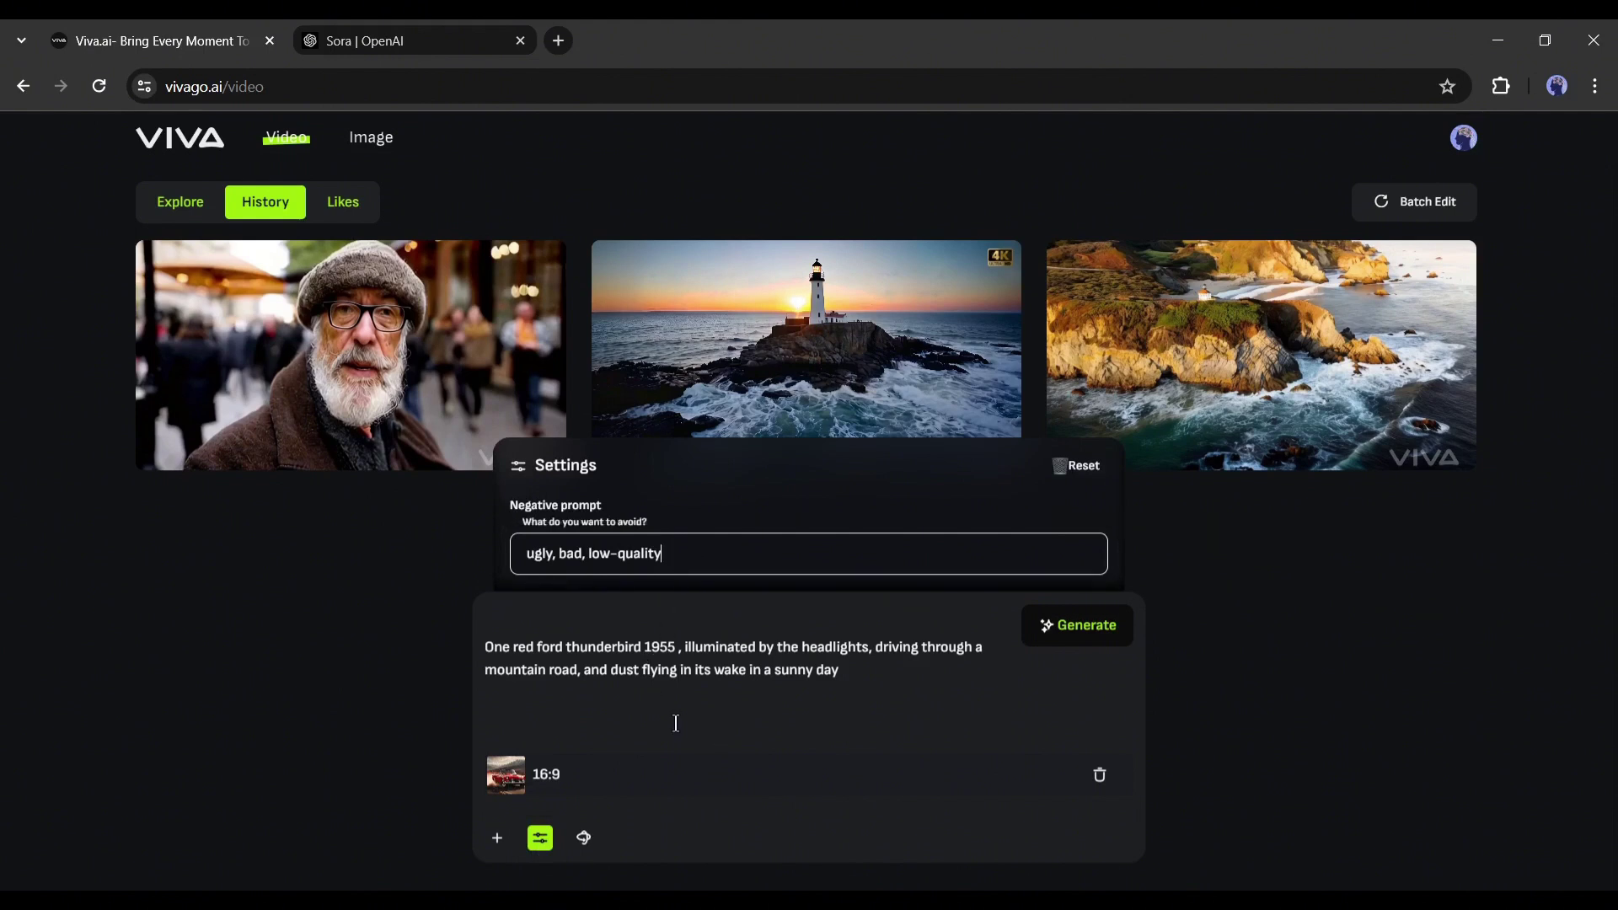
left_click(584, 838)
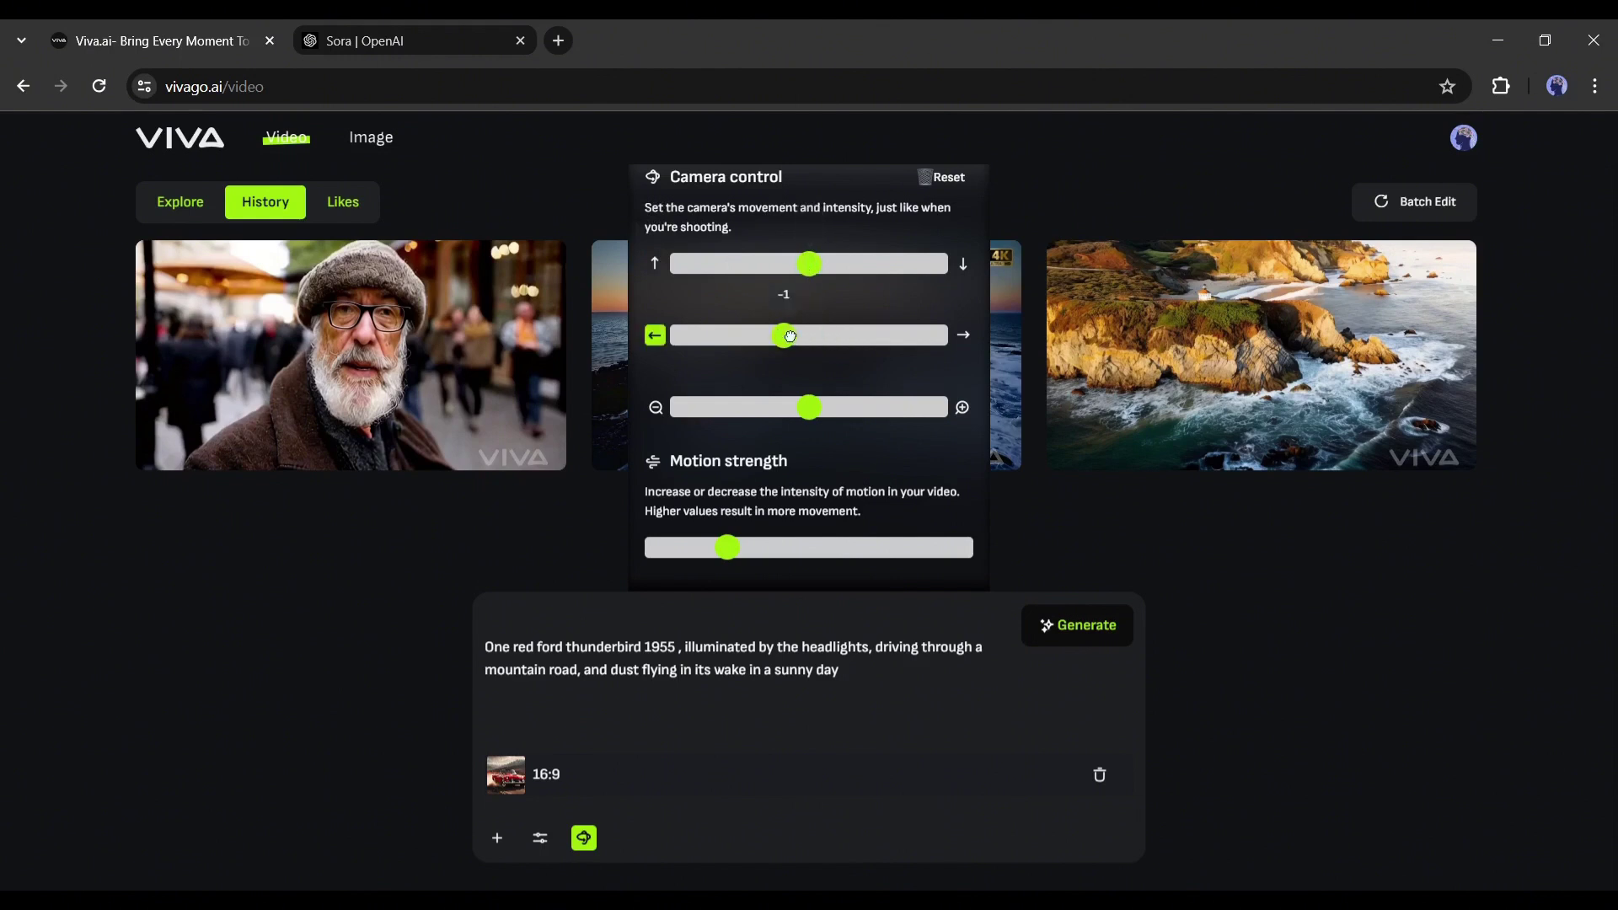
Set camera zoom to -3 and motion strength to about 20, then close the settings
left_click_drag(814, 407, 732, 410)
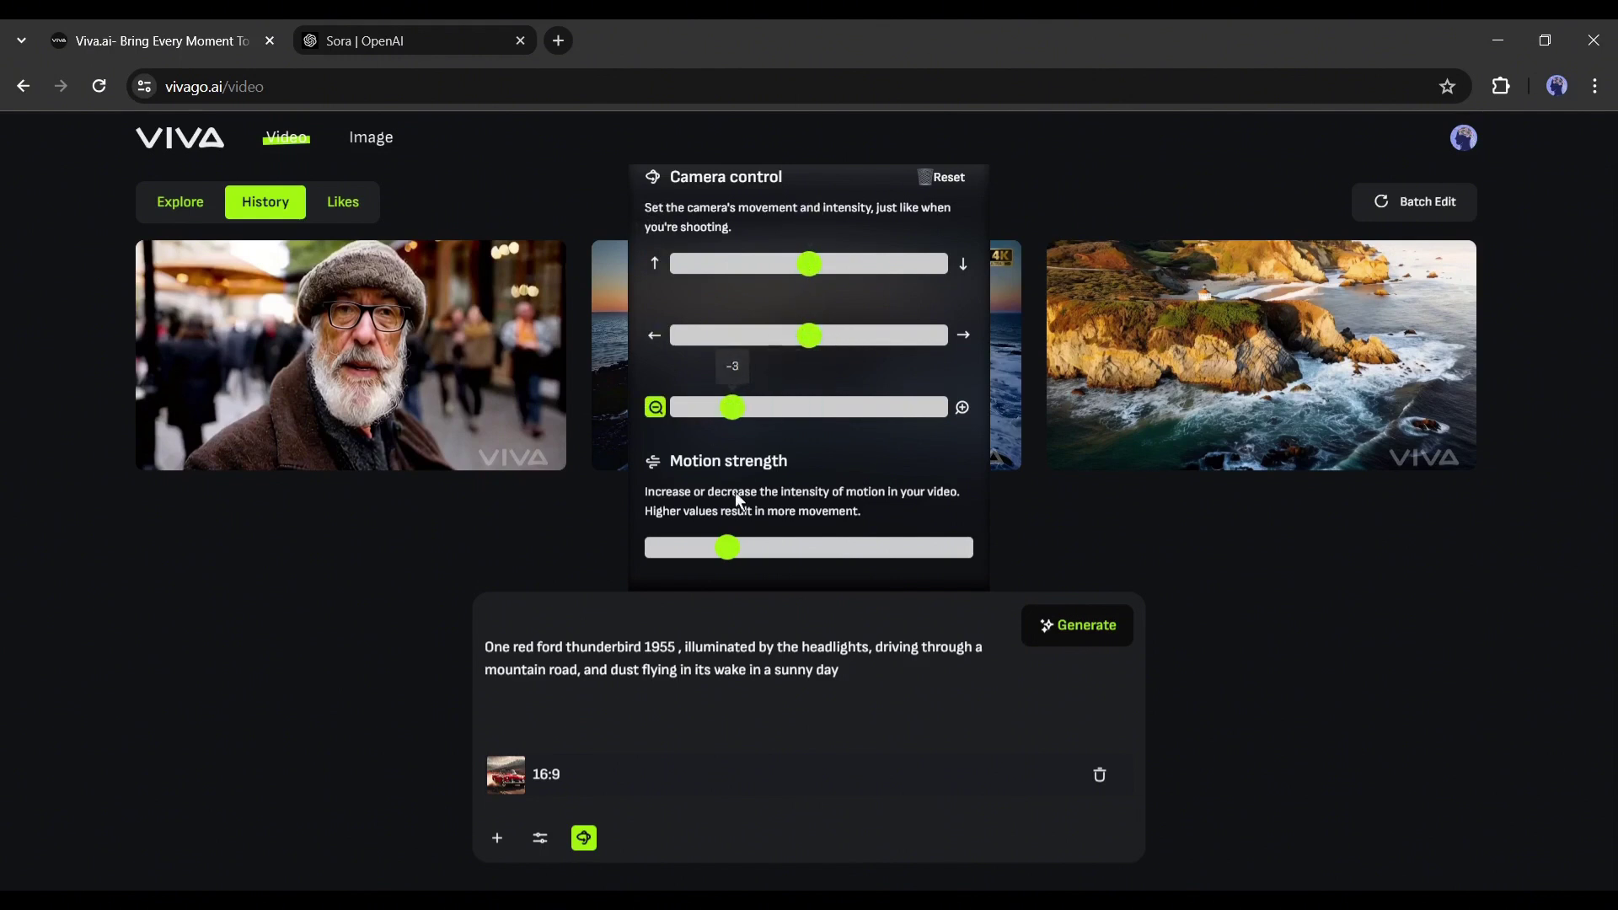
left_click_drag(749, 550, 814, 552)
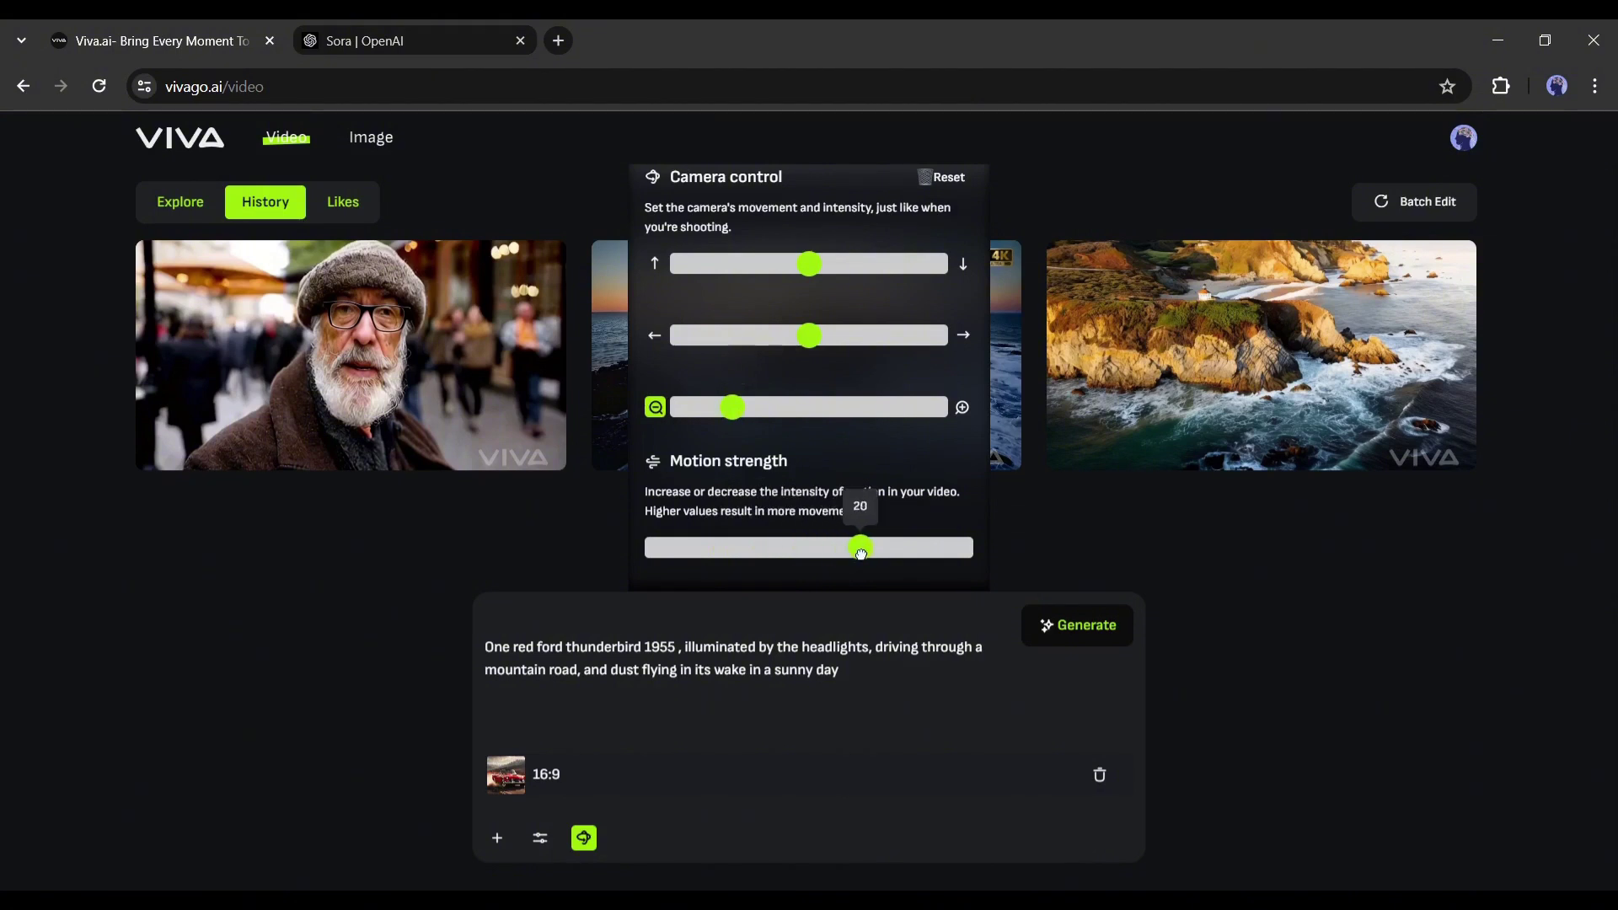
left_click_drag(853, 552, 870, 555)
left_click(852, 718)
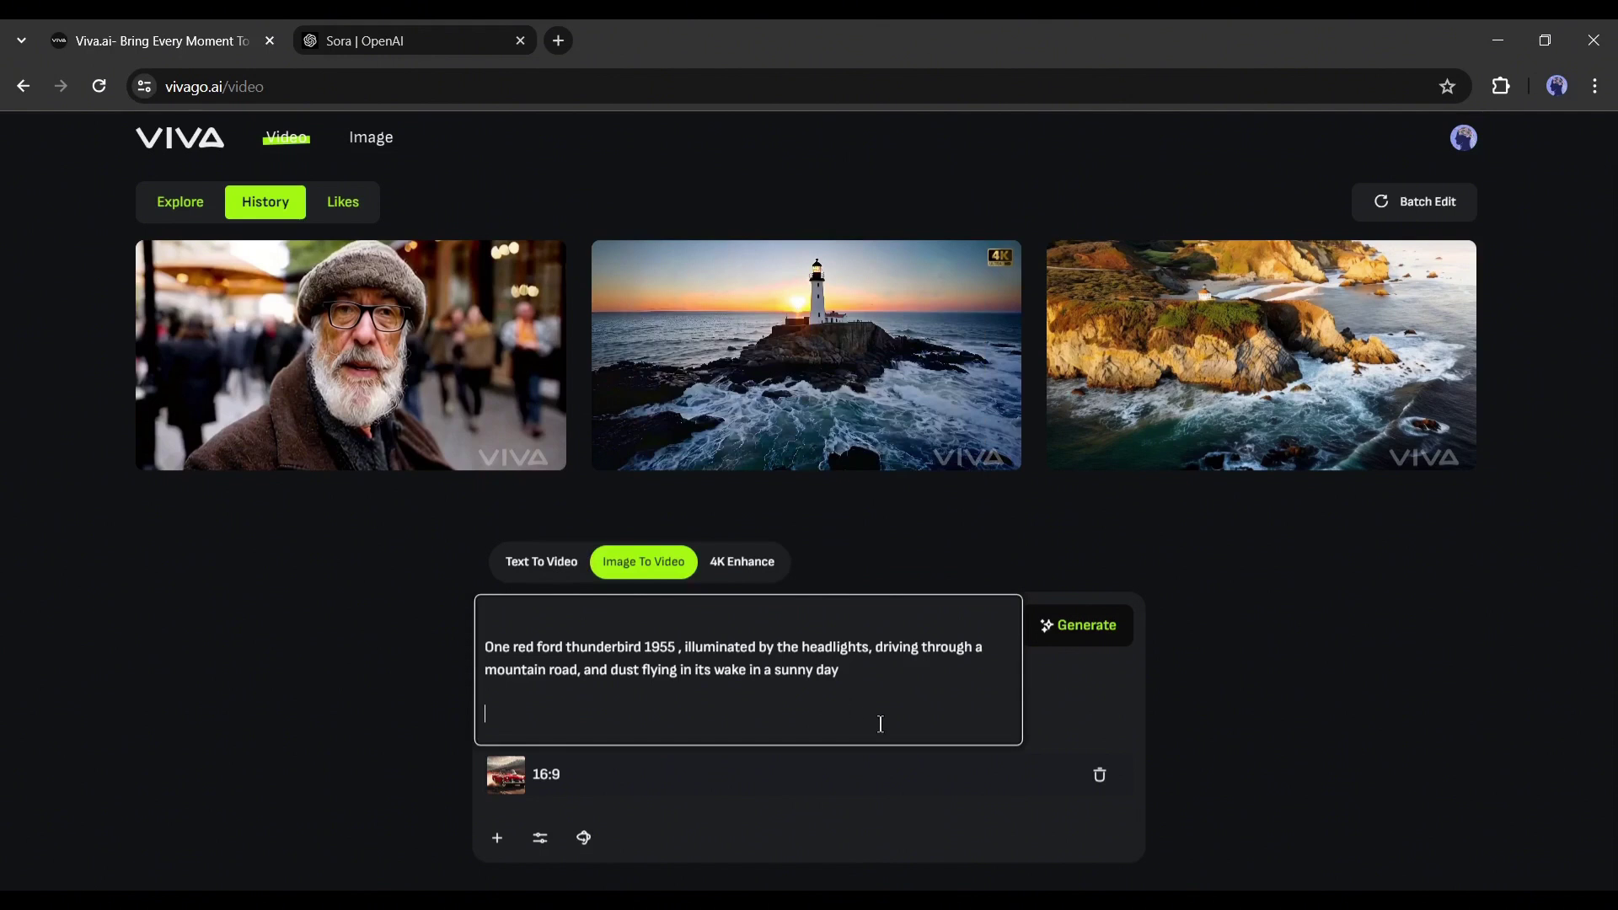
Generate the Thunderbird video and open it from History to watch full size
left_click(1079, 634)
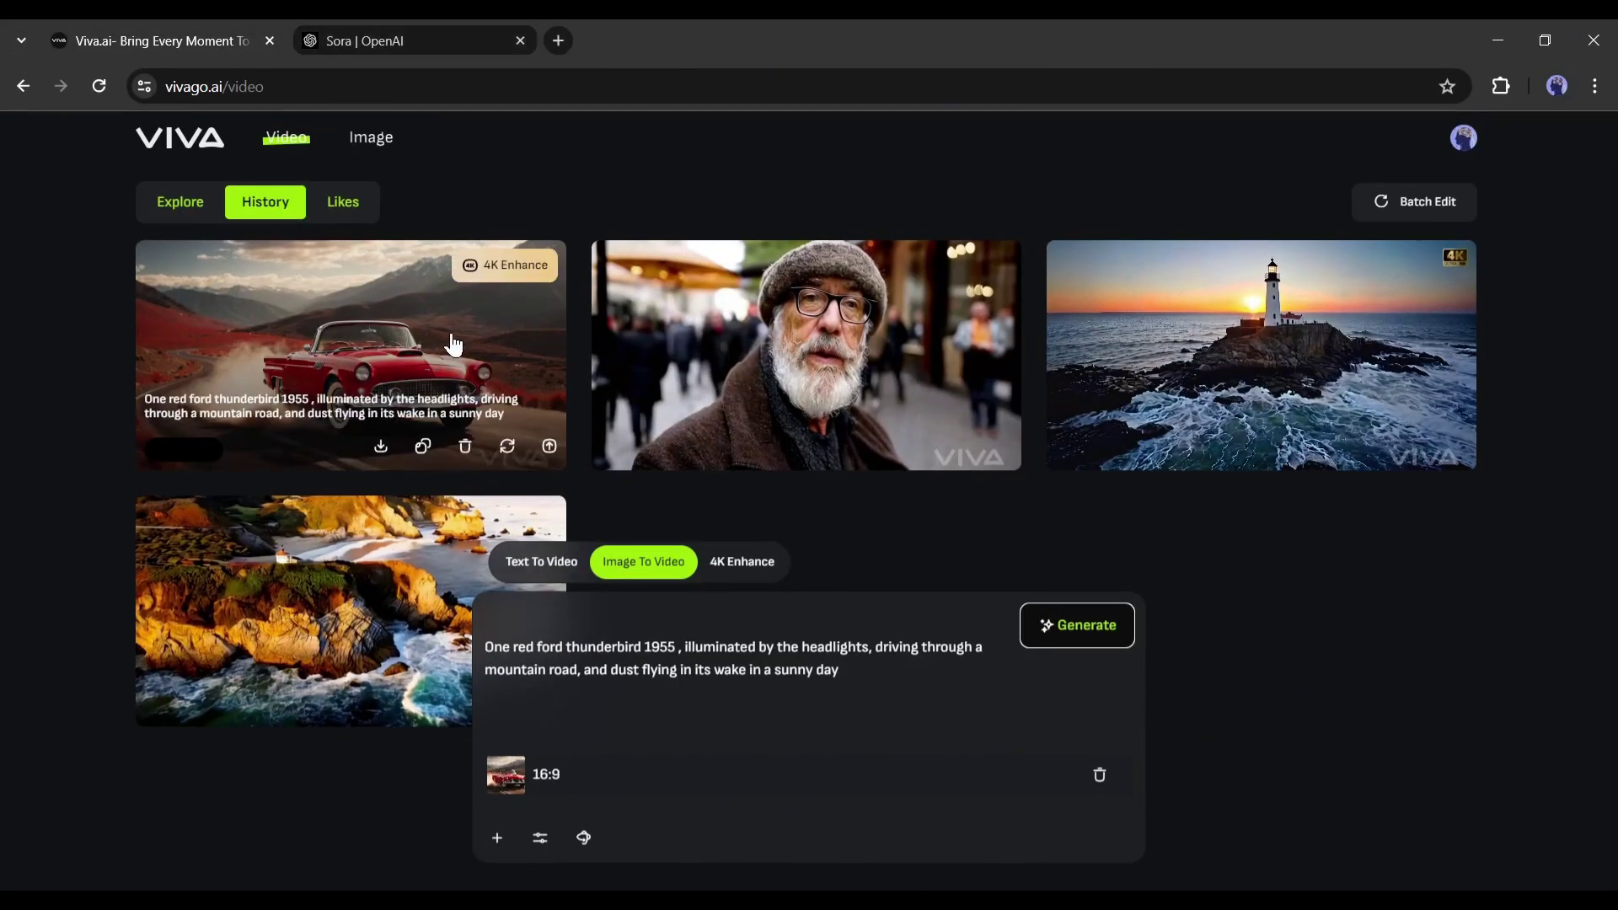
left_click(453, 345)
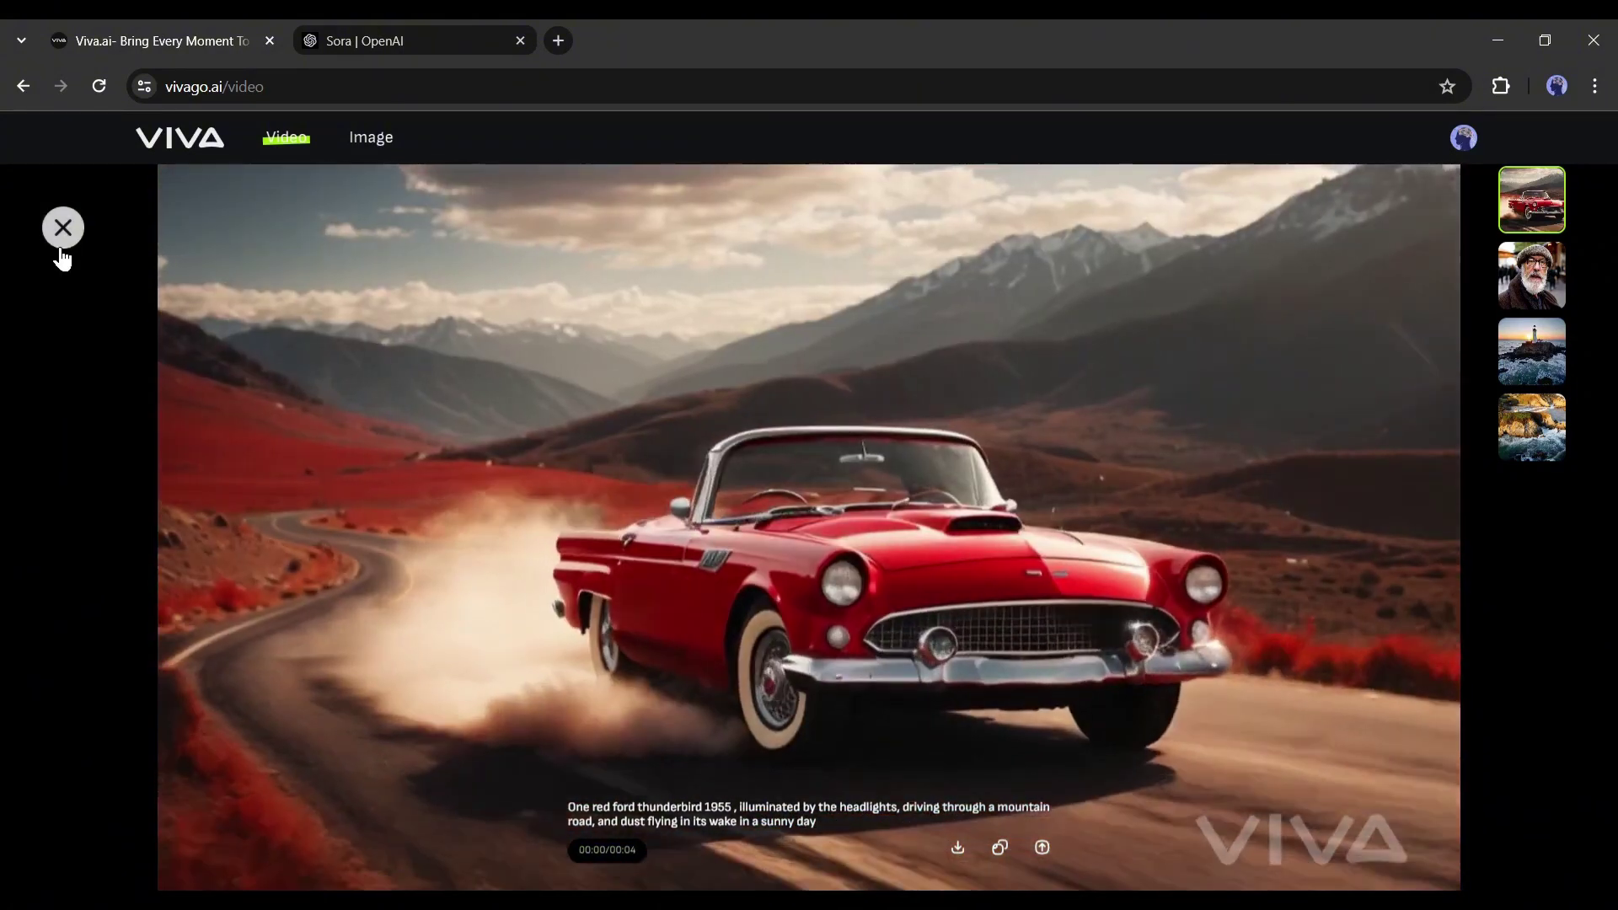
Run 4K Enhance on the red Thunderbird clip from History, yielding two enhanced copies
left_click(62, 236)
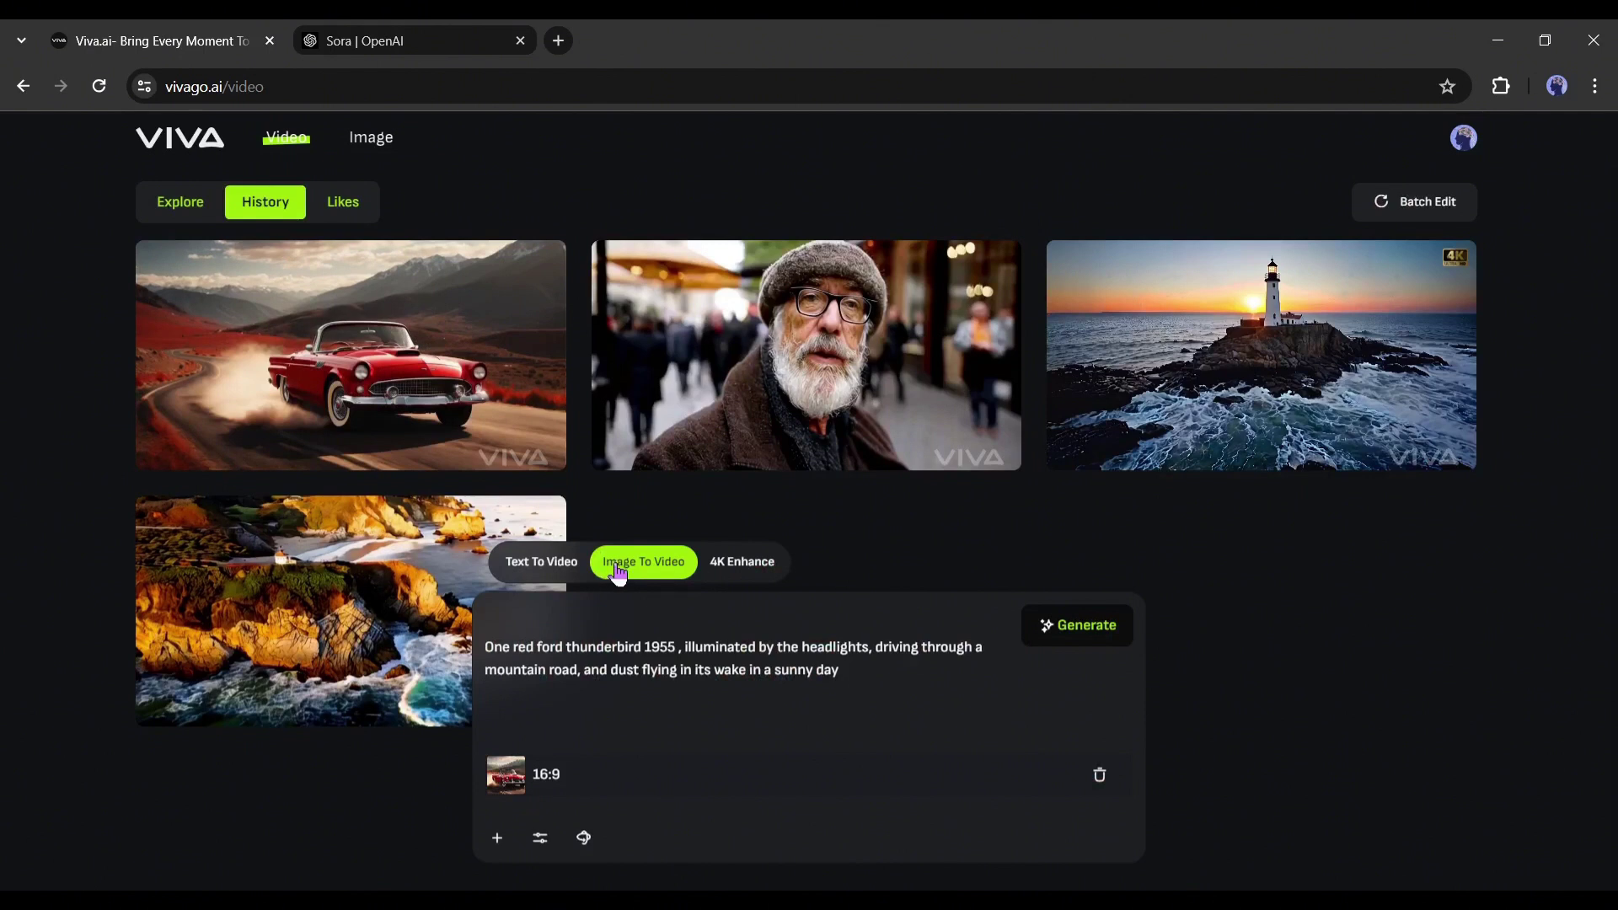
left_click(741, 572)
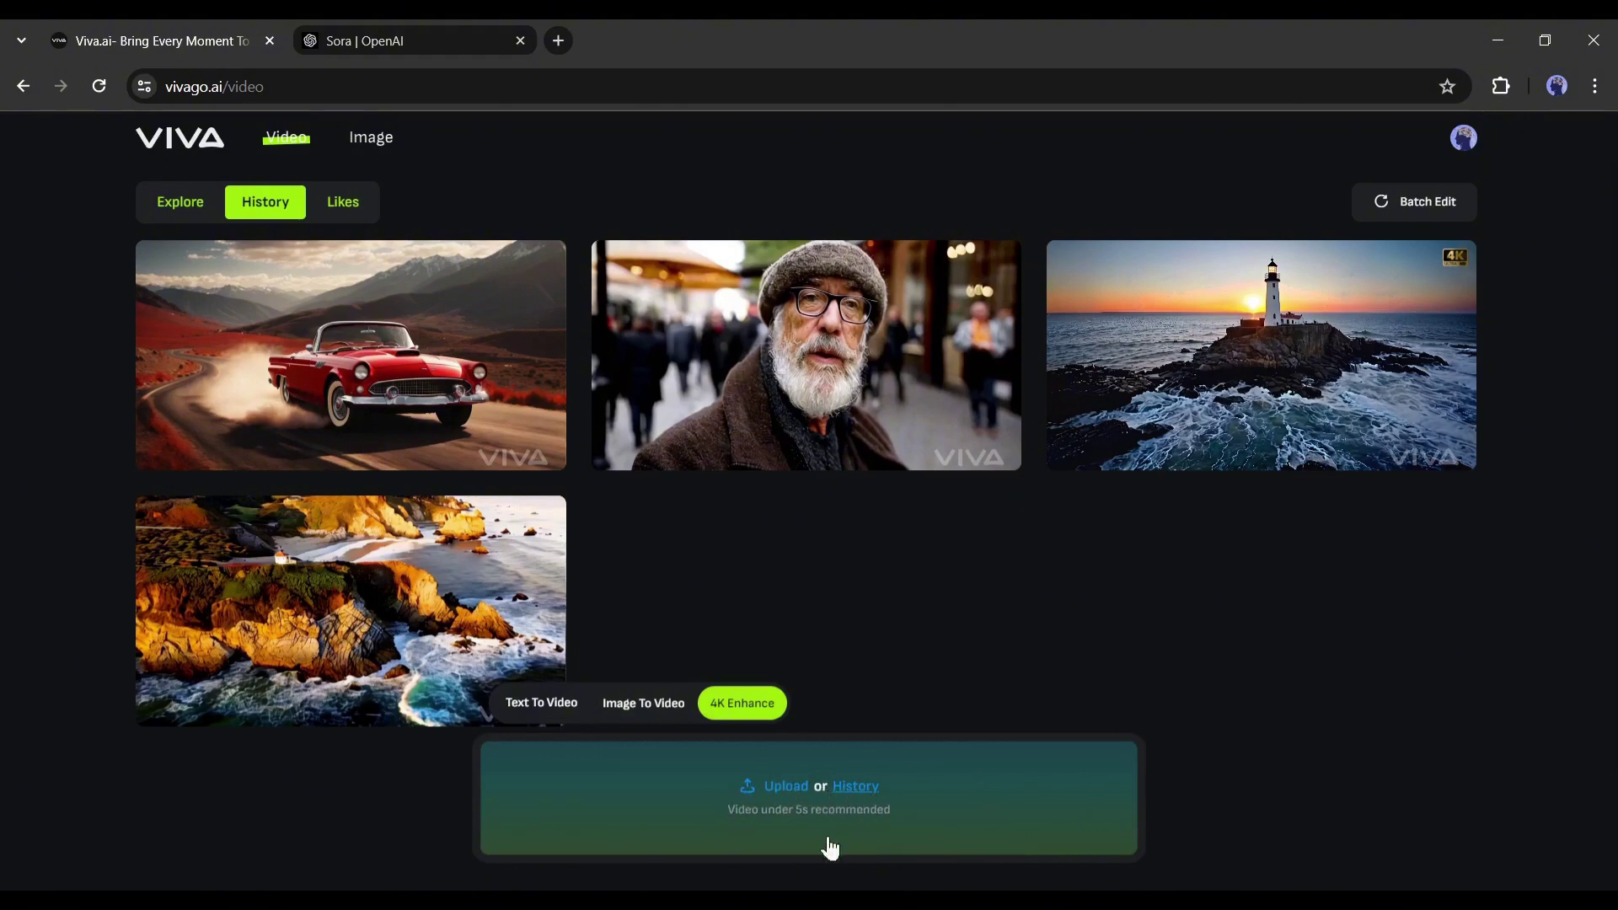
left_click(855, 788)
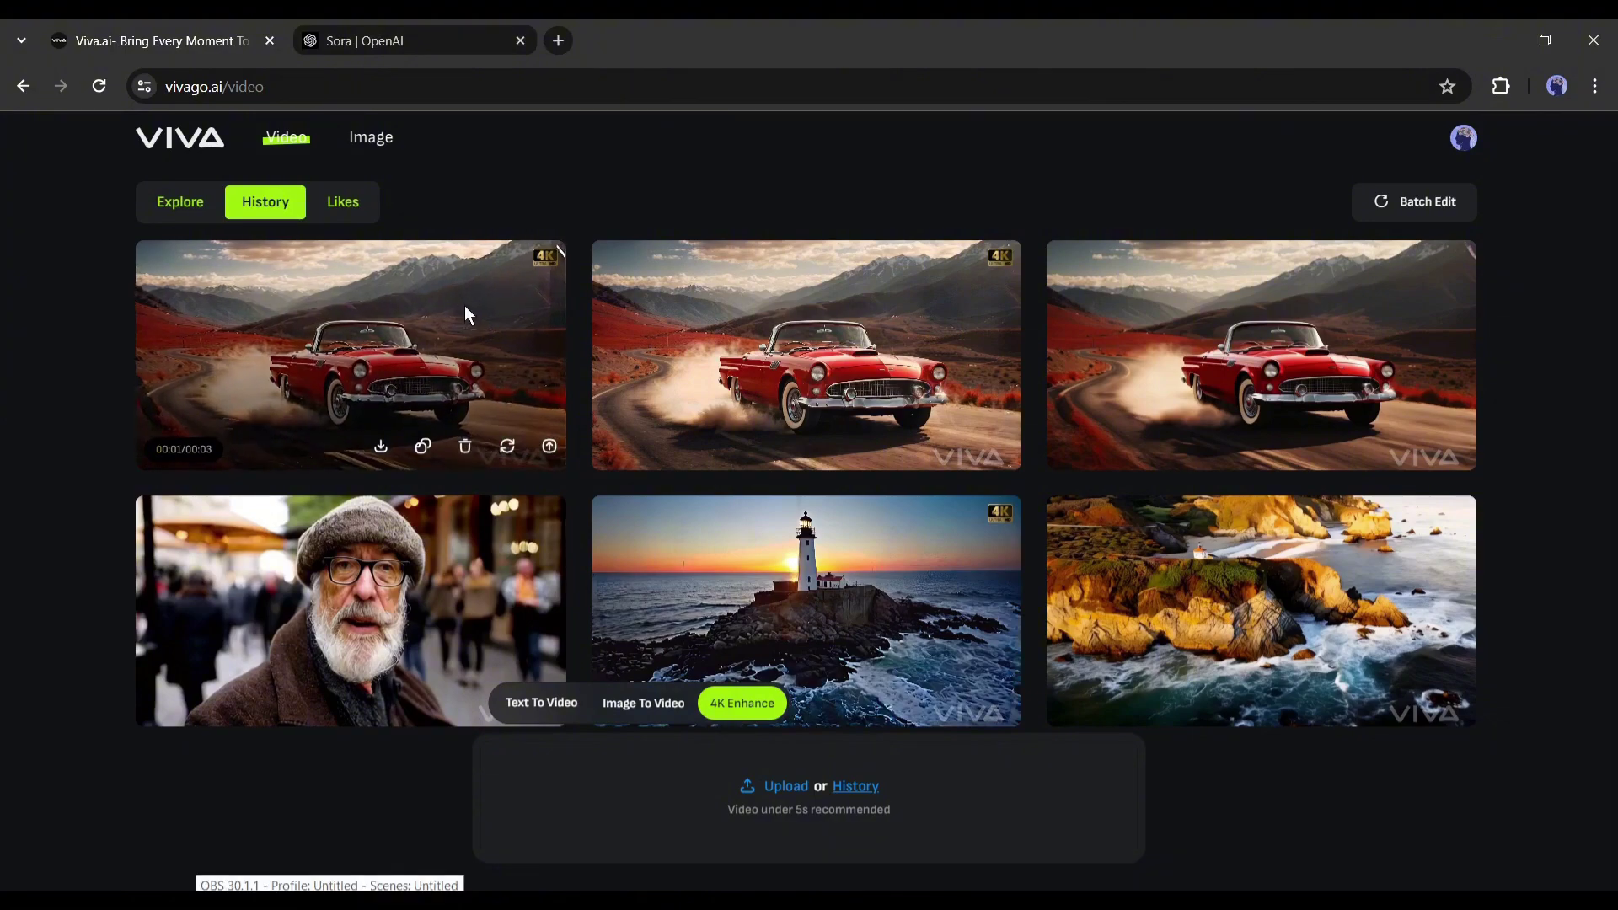
Download the 4K-enhanced Thunderbird .mp4 and play it in Movies & TV, then close the player
left_click(464, 305)
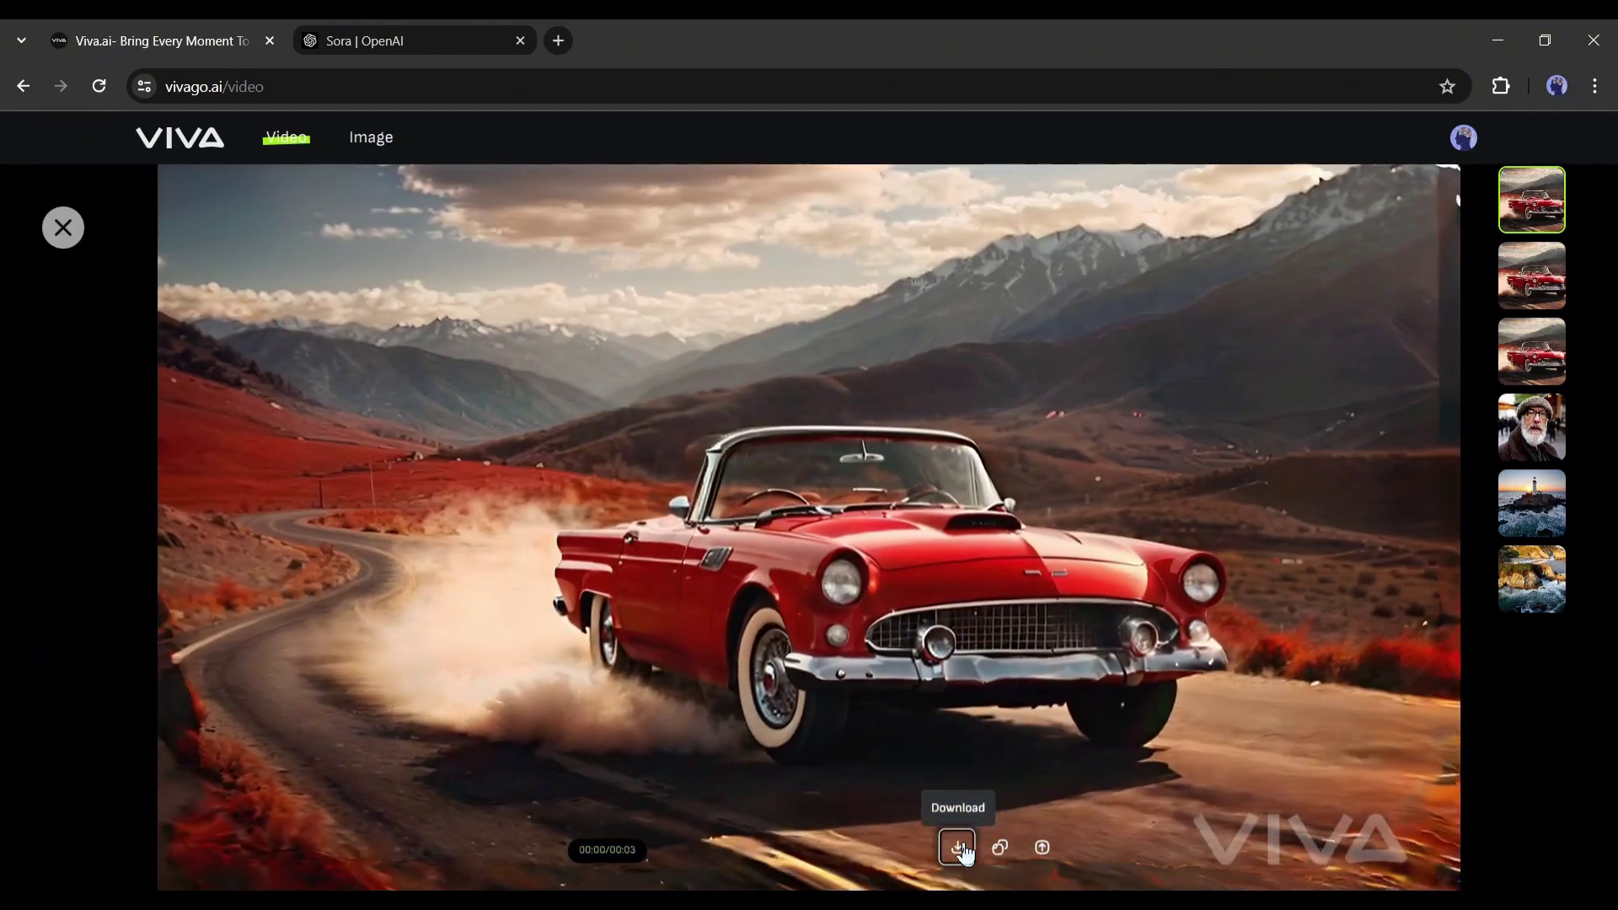
left_click(960, 847)
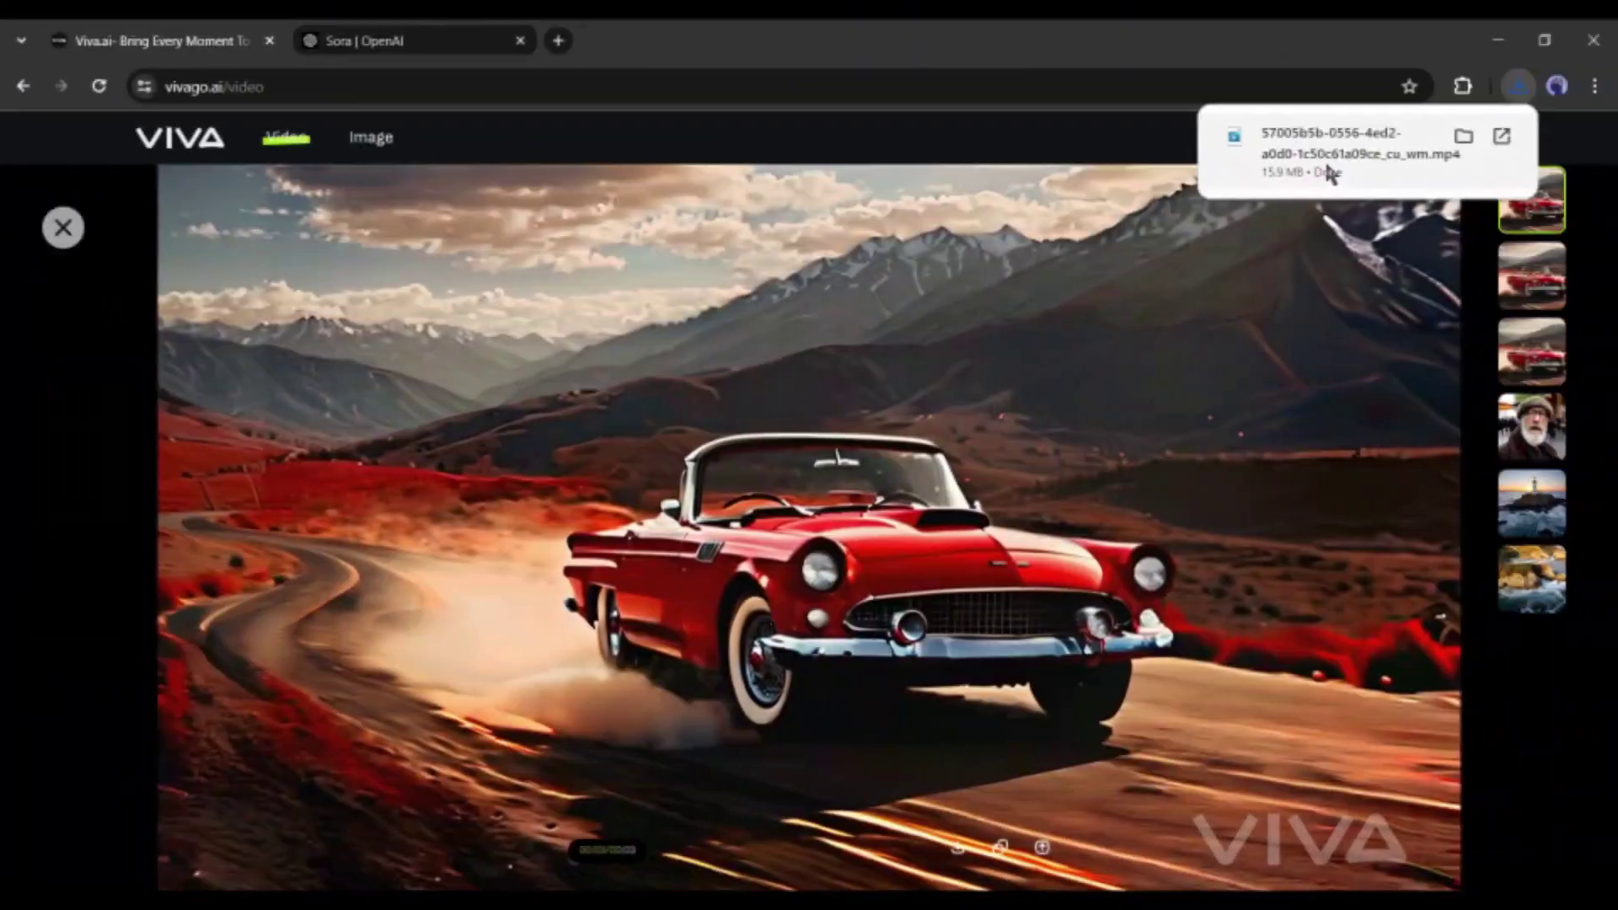
left_click(1327, 169)
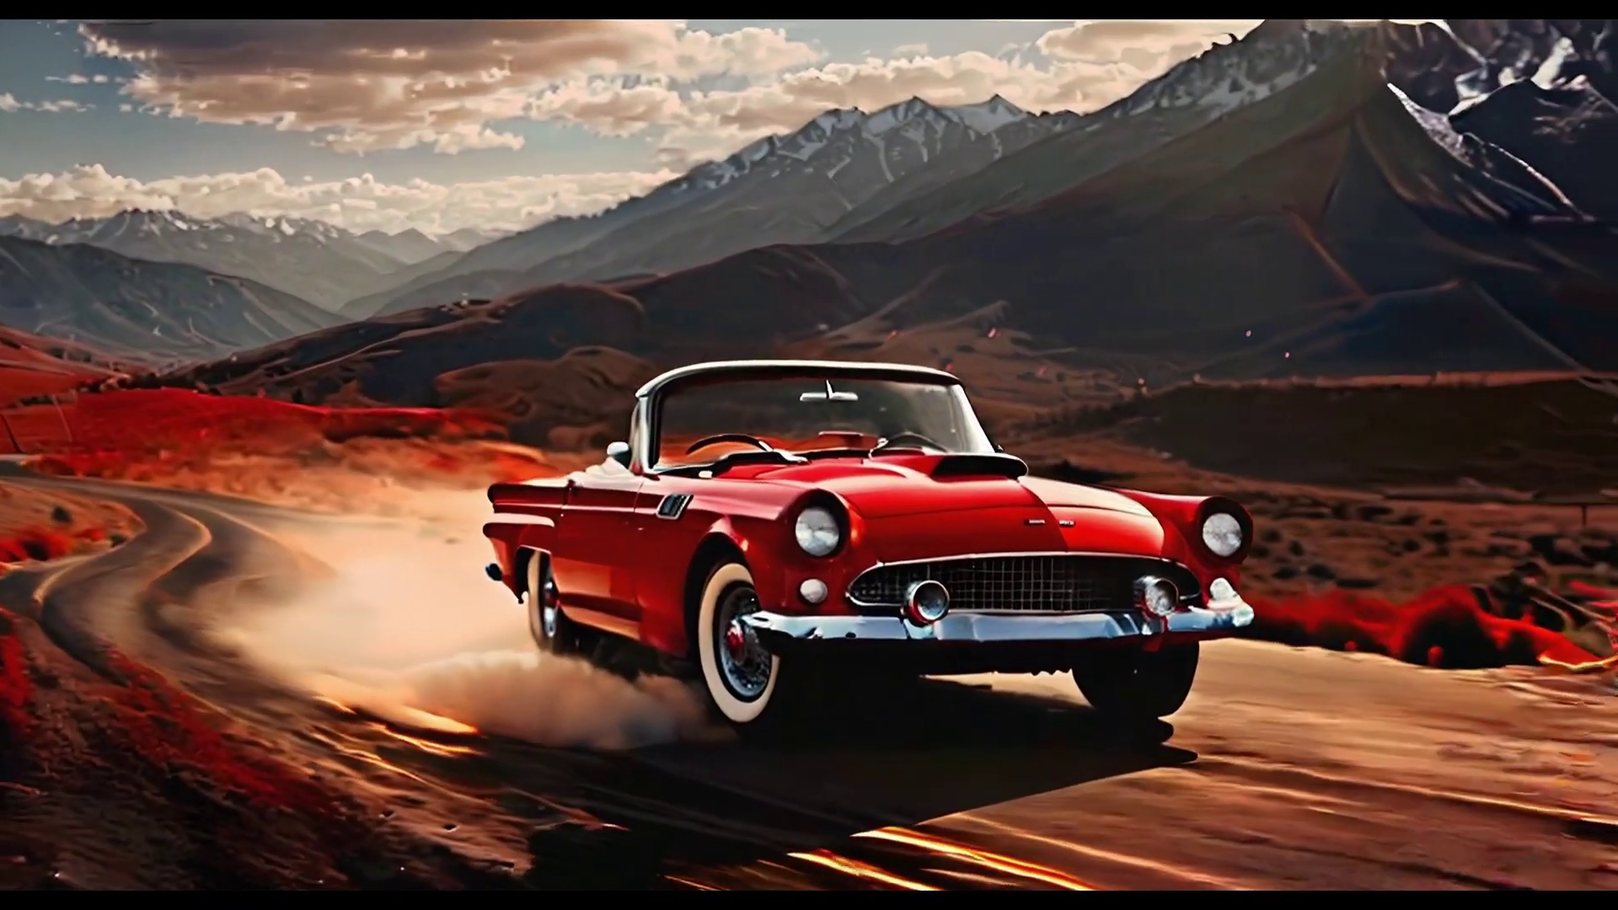
key("Escape")
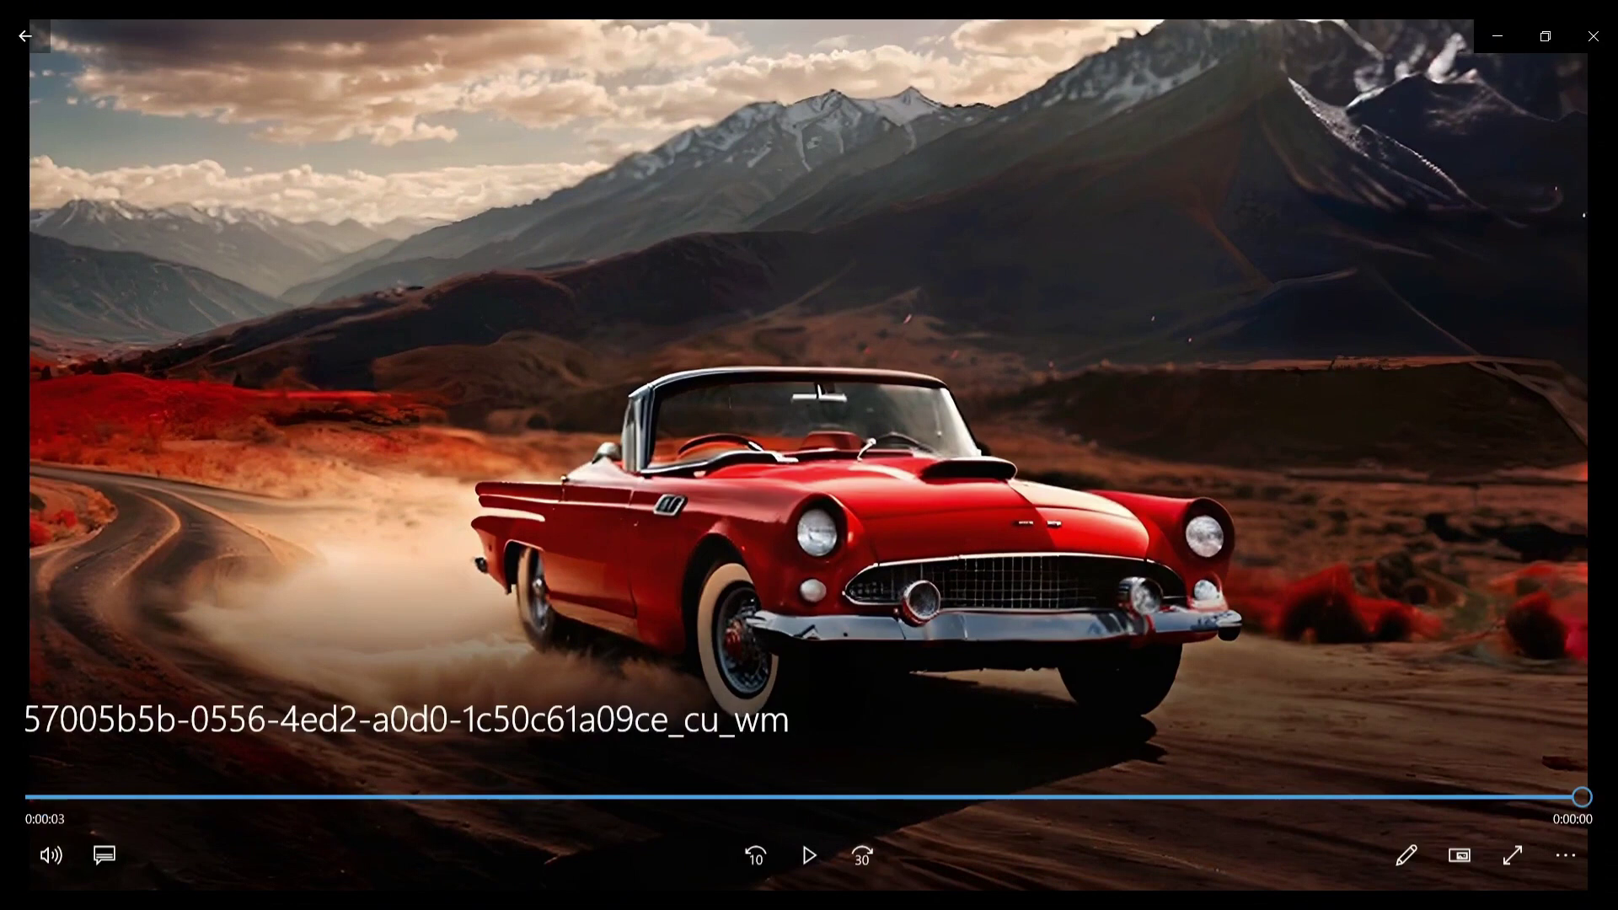
left_click(1611, 36)
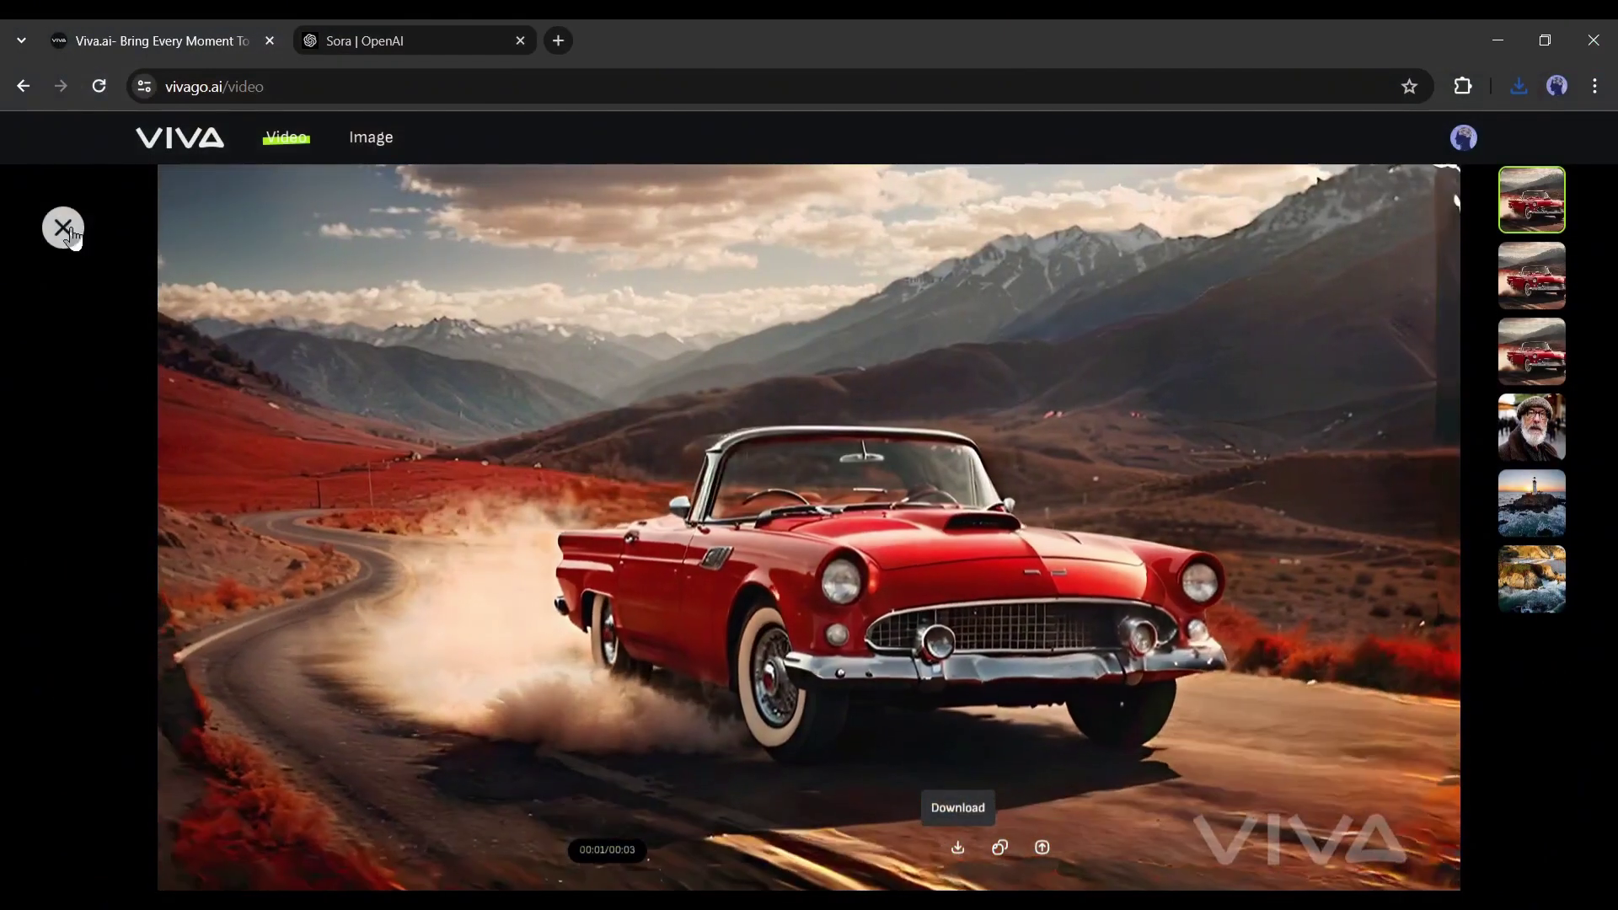
Close the video viewer and go to VIVA's Image page with its Explore gallery
left_click(64, 228)
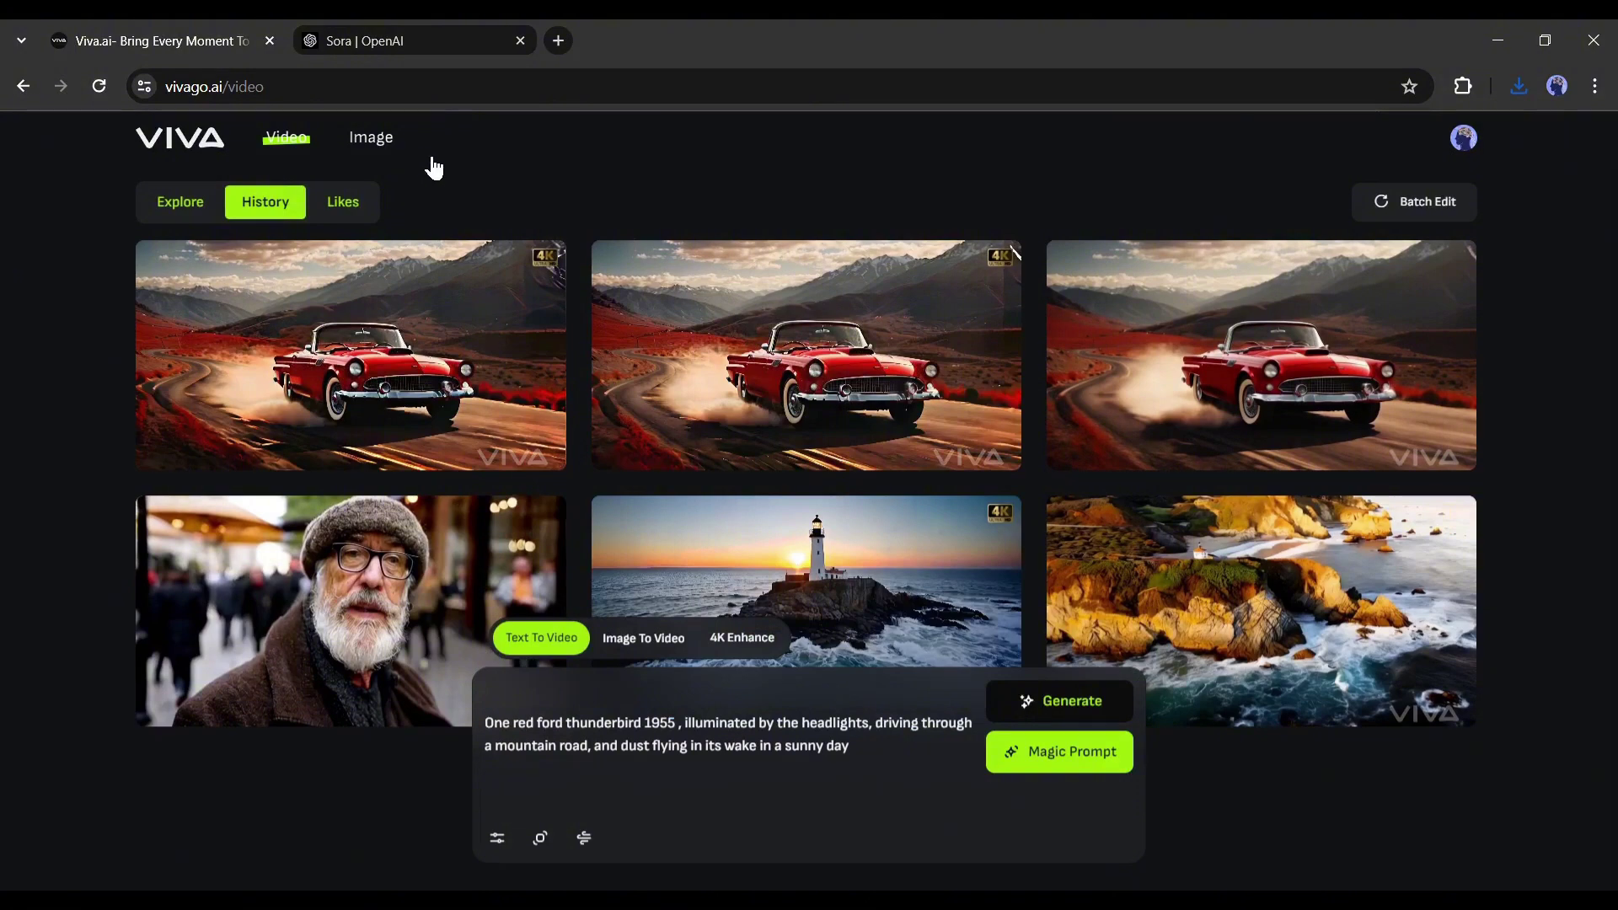
left_click(368, 140)
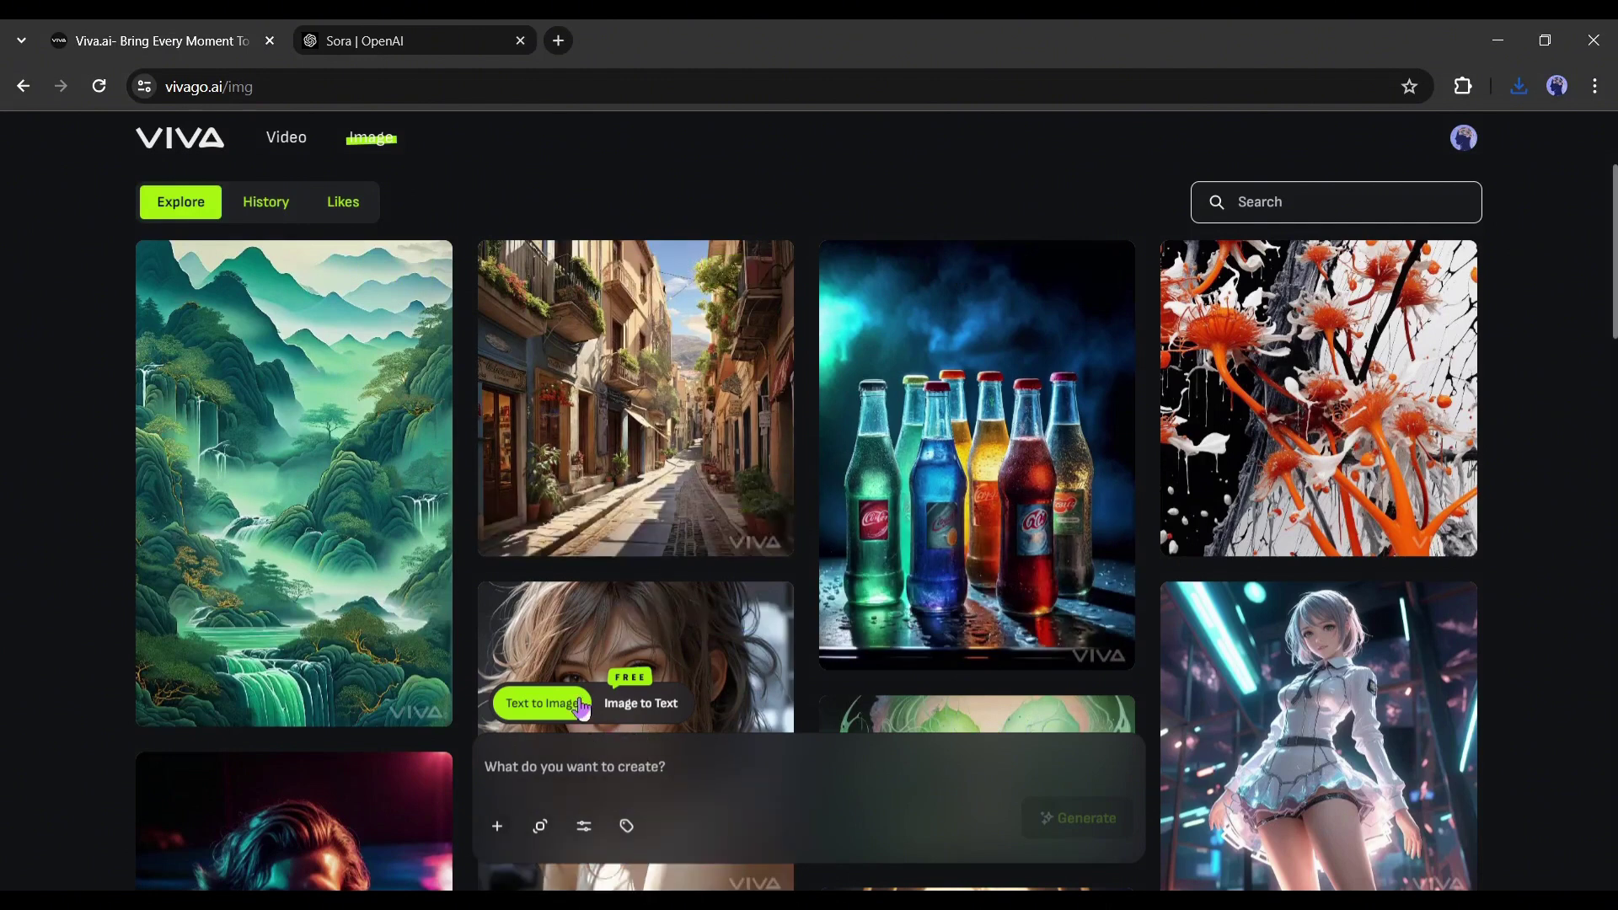
Choose Text to Image and paste the New York werewolves-and-vampires blood-red-moon prompt
left_click(668, 710)
left_click(544, 712)
left_click(538, 768)
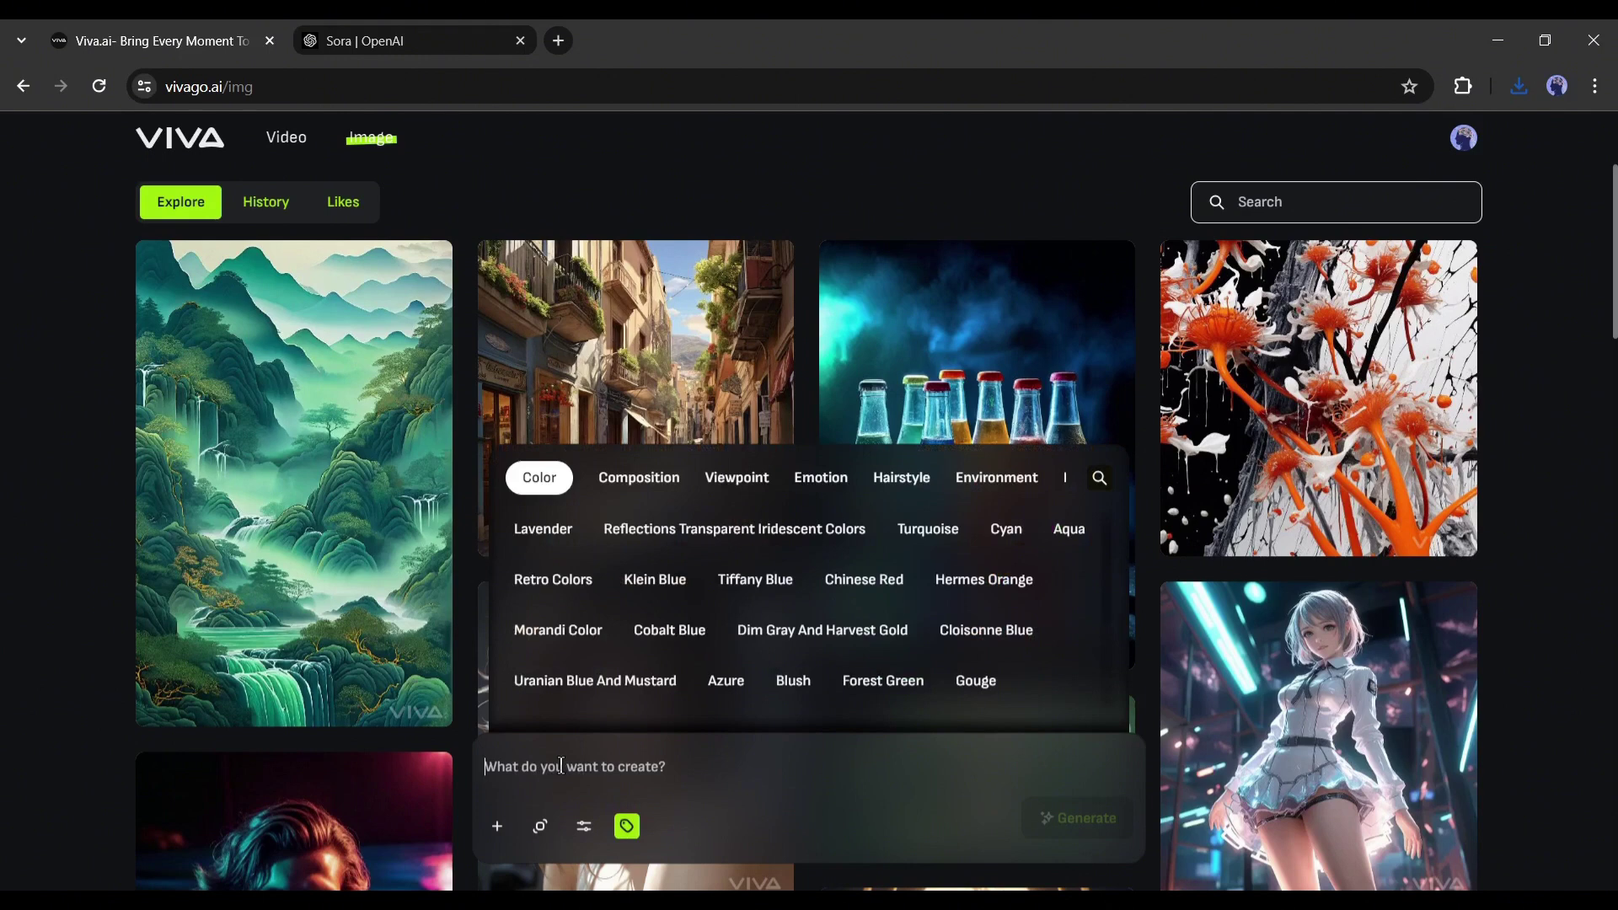
type("In the dark, shadowy streets of New York City under a blood-red moon, a pack of menacing werewolves prowls through the alleys, their eyes glowing with a sinister light. Above, vampires with bat-like wings soar silently between the skyscrapers, their pale faces barely visible against the inky darkness. The buildings loom tall and foreboding, their windows like empty eyes. A thick fog rolls through the streets, and the distant howls of the werewolves echo between the buildings, creating an atmosphere of dread and terror. Shadows move mysteriously in the corners, hinting at unseen creatures lurking in the darkness. The entire scene is bathed in an ominous, crimson glow, adding to the foreboding and menacing mood")
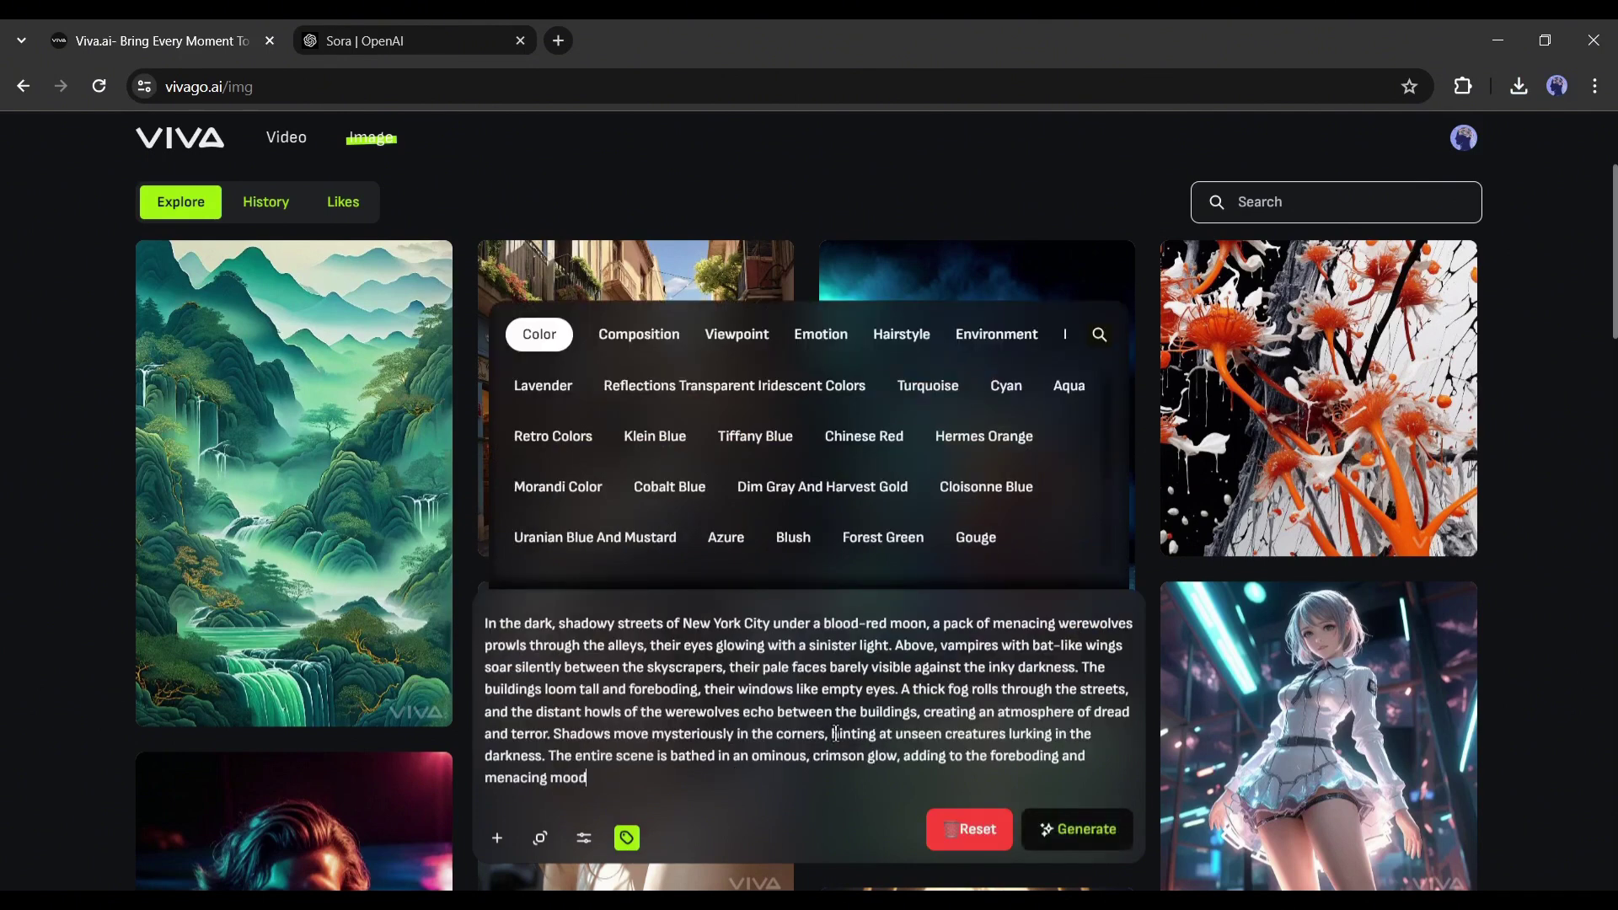
left_click(539, 839)
Confirm 16:9 aspect ratio and 4 images, then generate the werewolf images
left_click(538, 839)
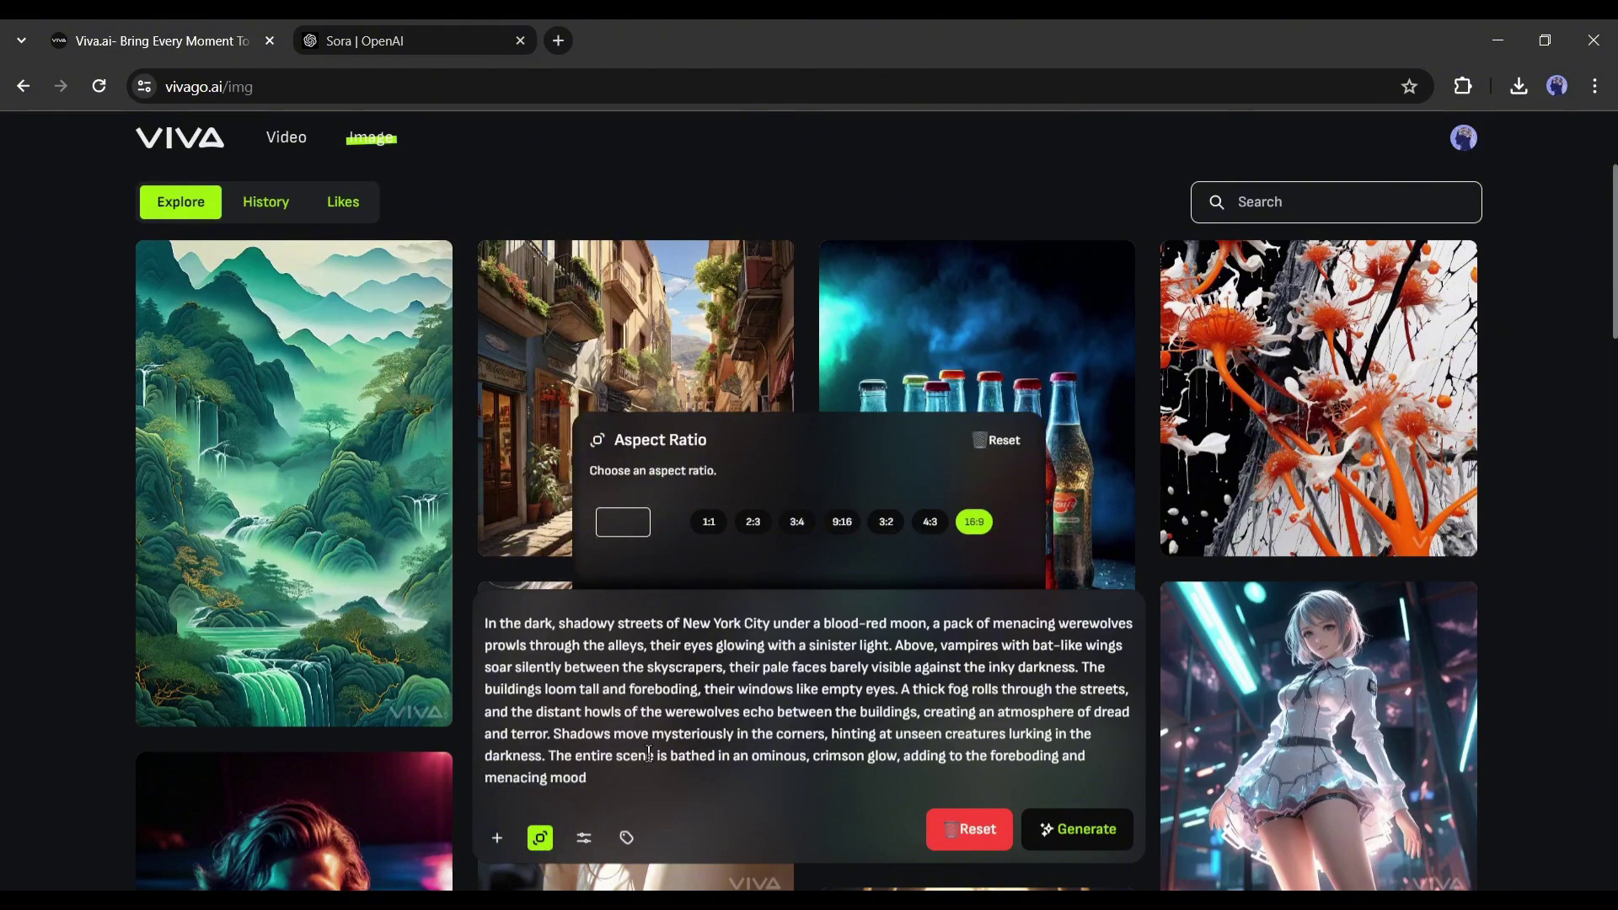
left_click(584, 839)
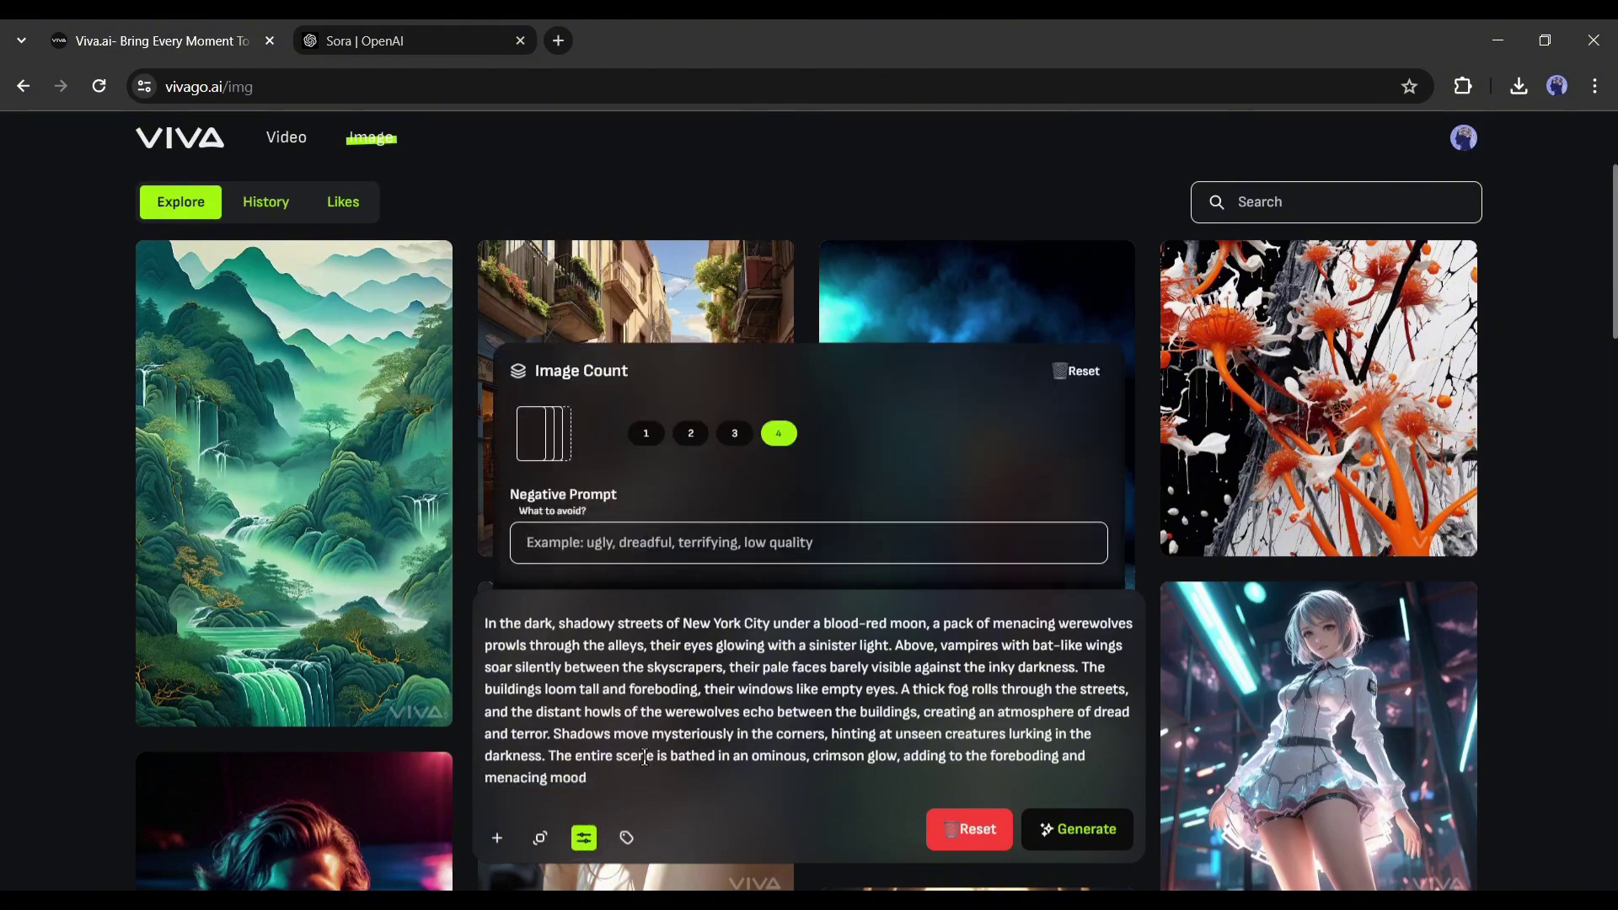
left_click(498, 839)
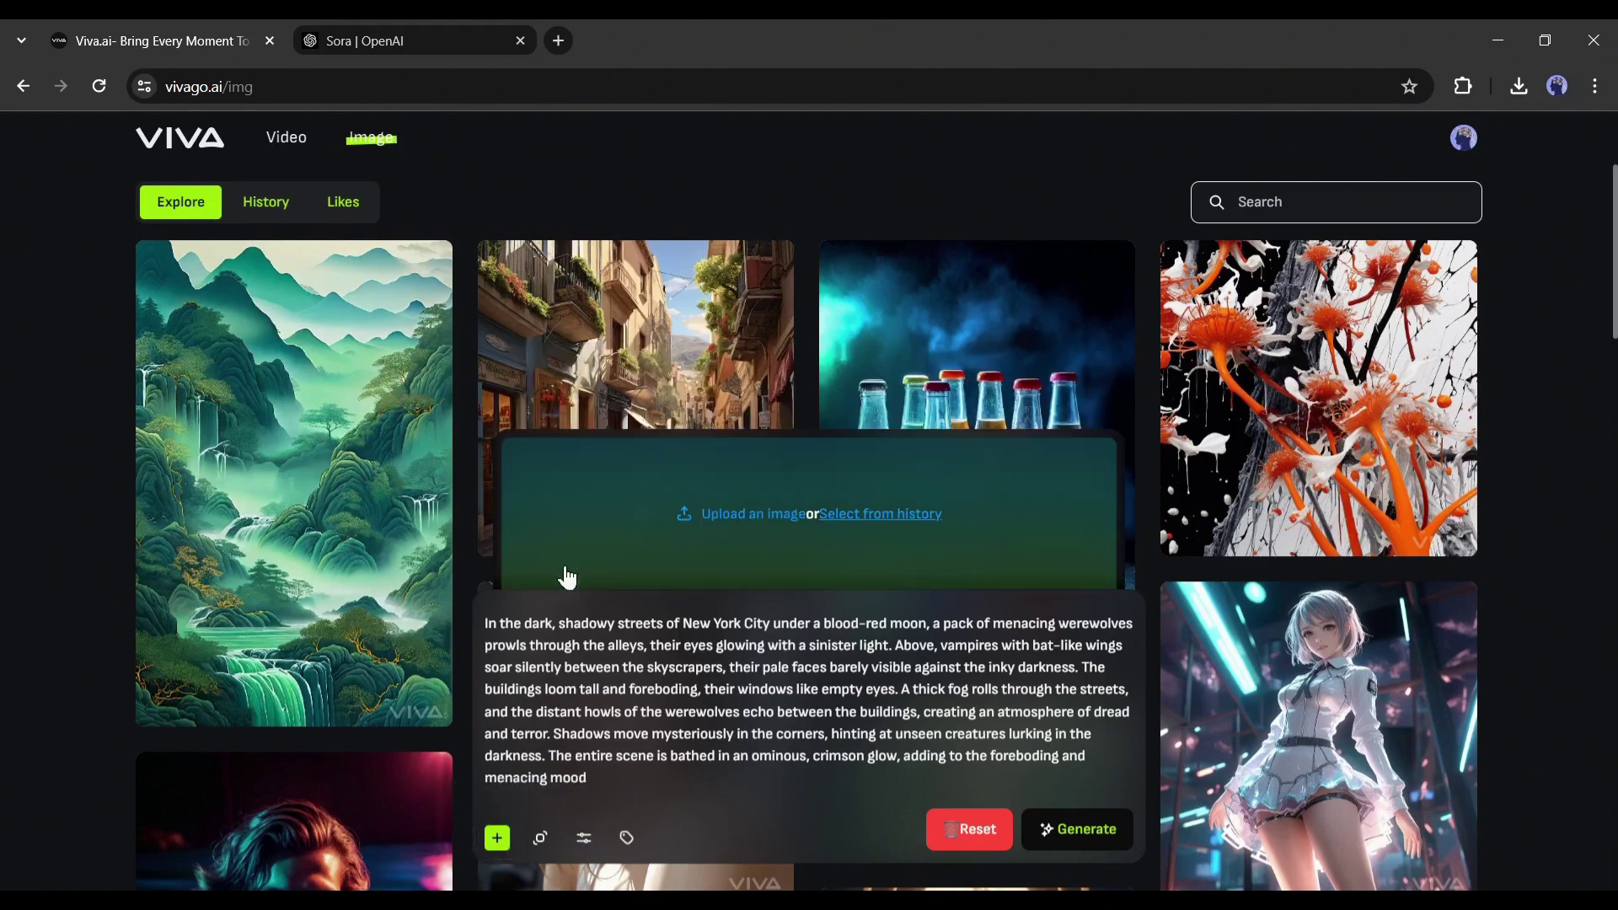
left_click(497, 838)
left_click(1086, 832)
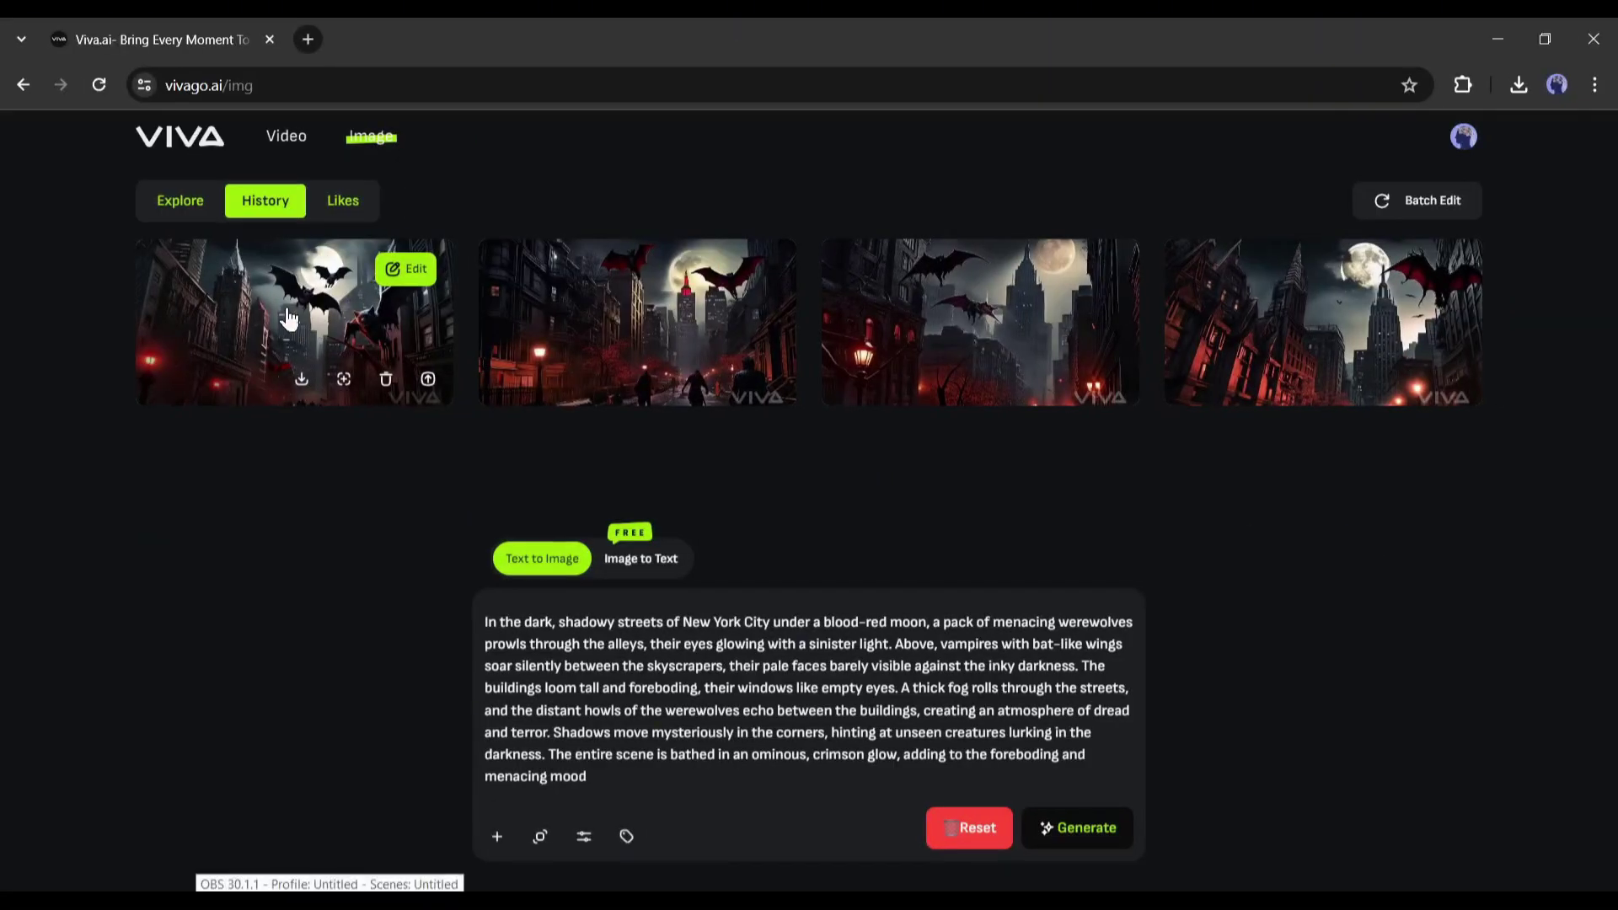
Open the werewolf-and-vampire images full size and browse the bat-winged creatures over moonlit New York
left_click(284, 316)
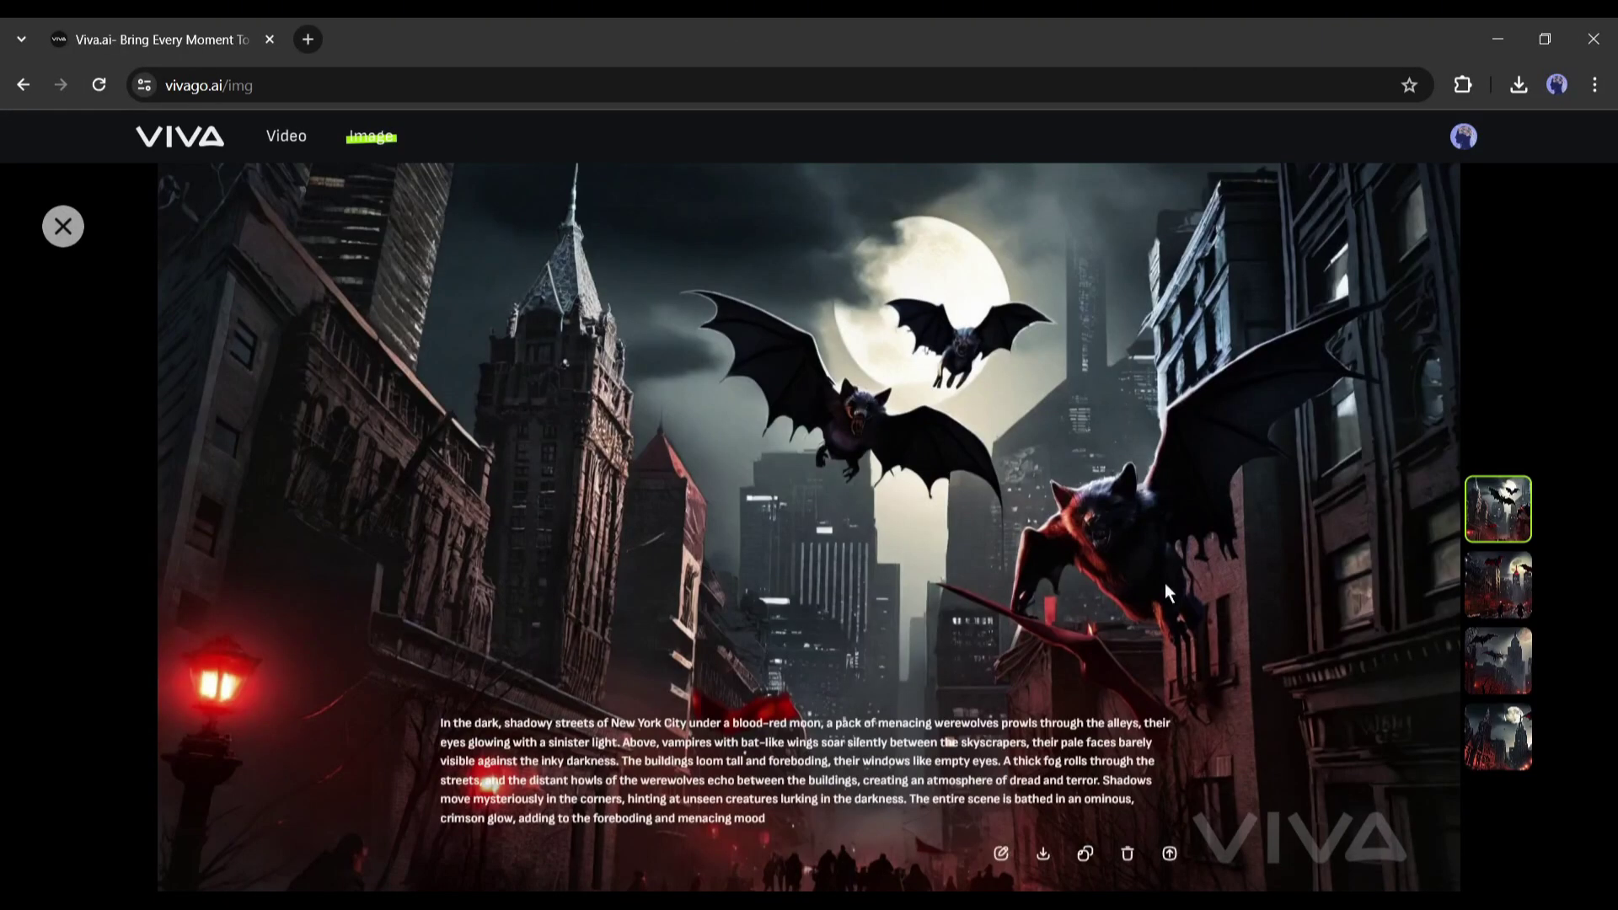
left_click(1498, 660)
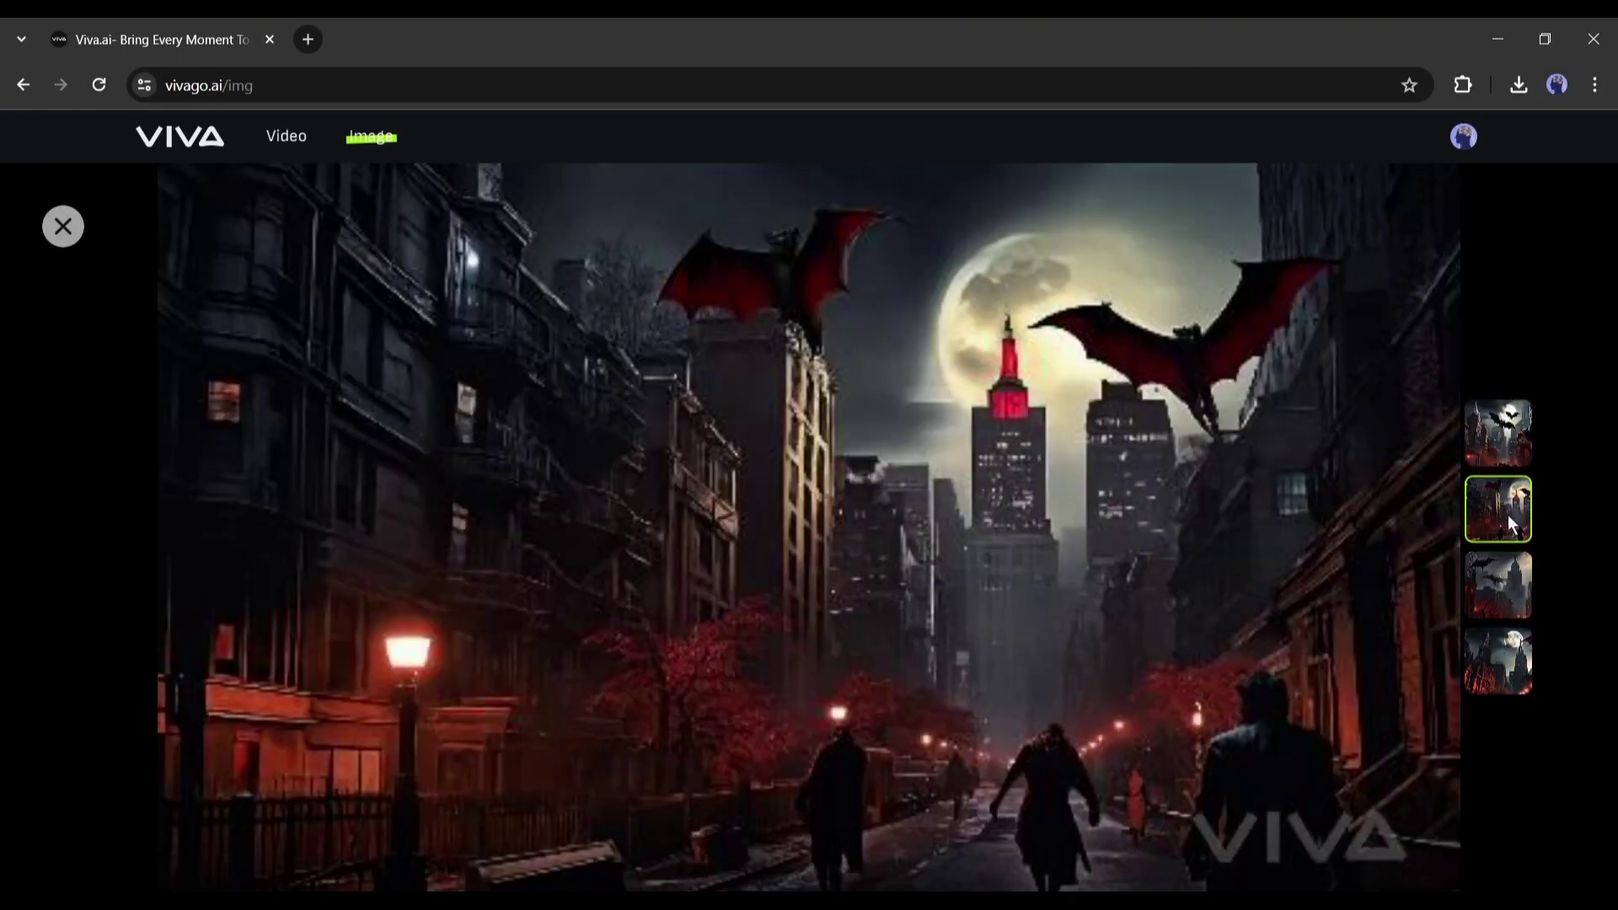
scroll(1509, 596, "down", 1)
scroll(1514, 603, "up", 2)
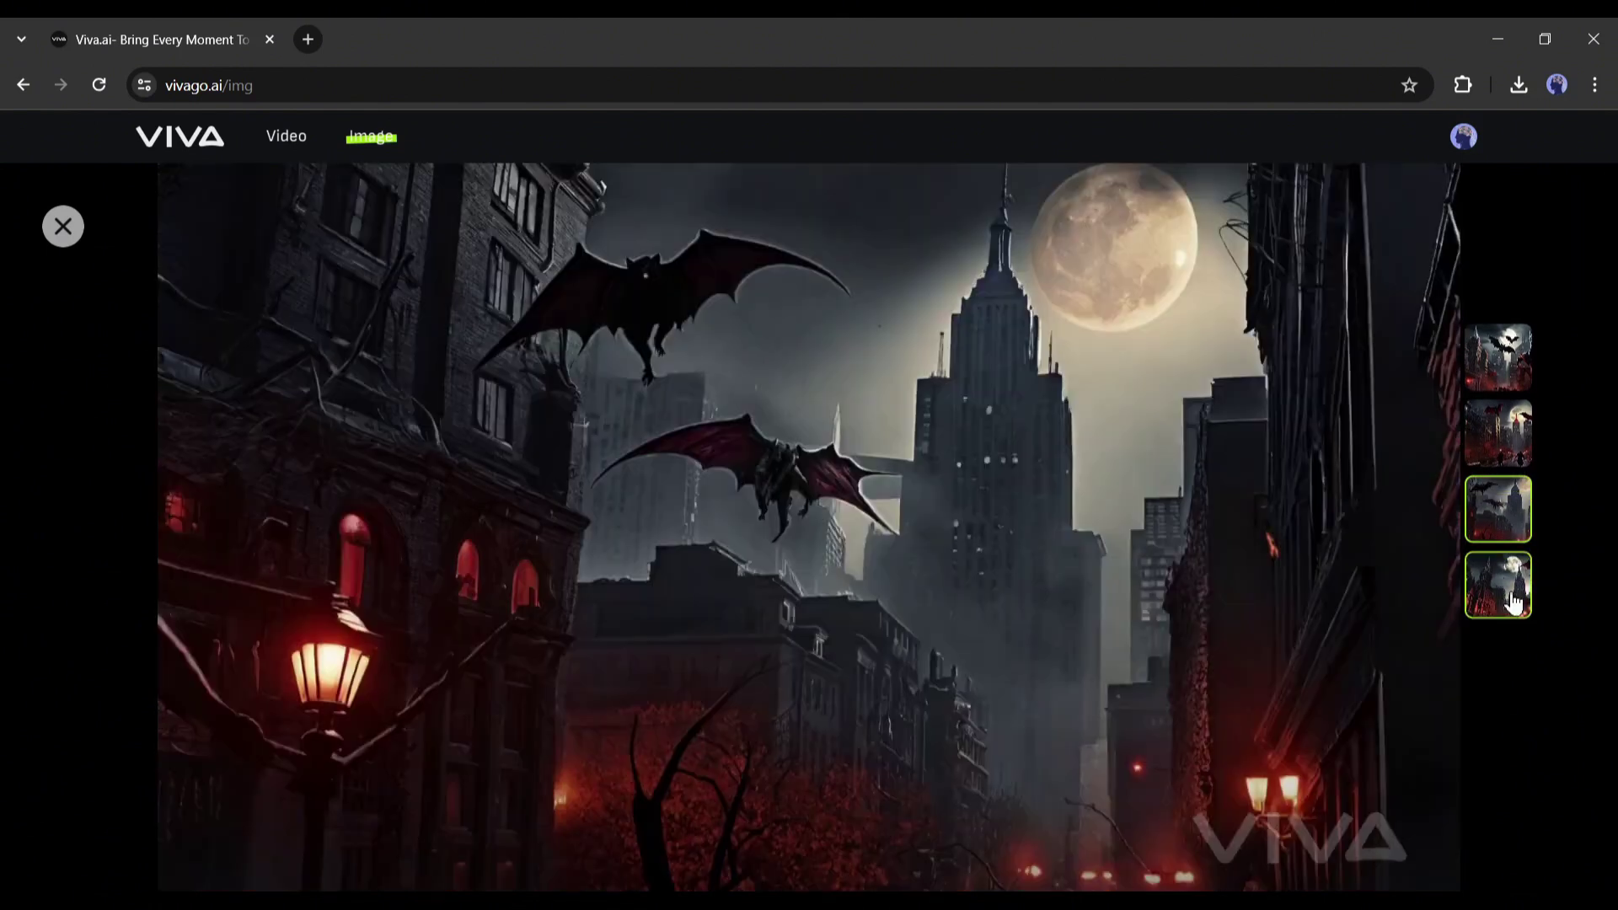
scroll(1514, 604, "up", 1)
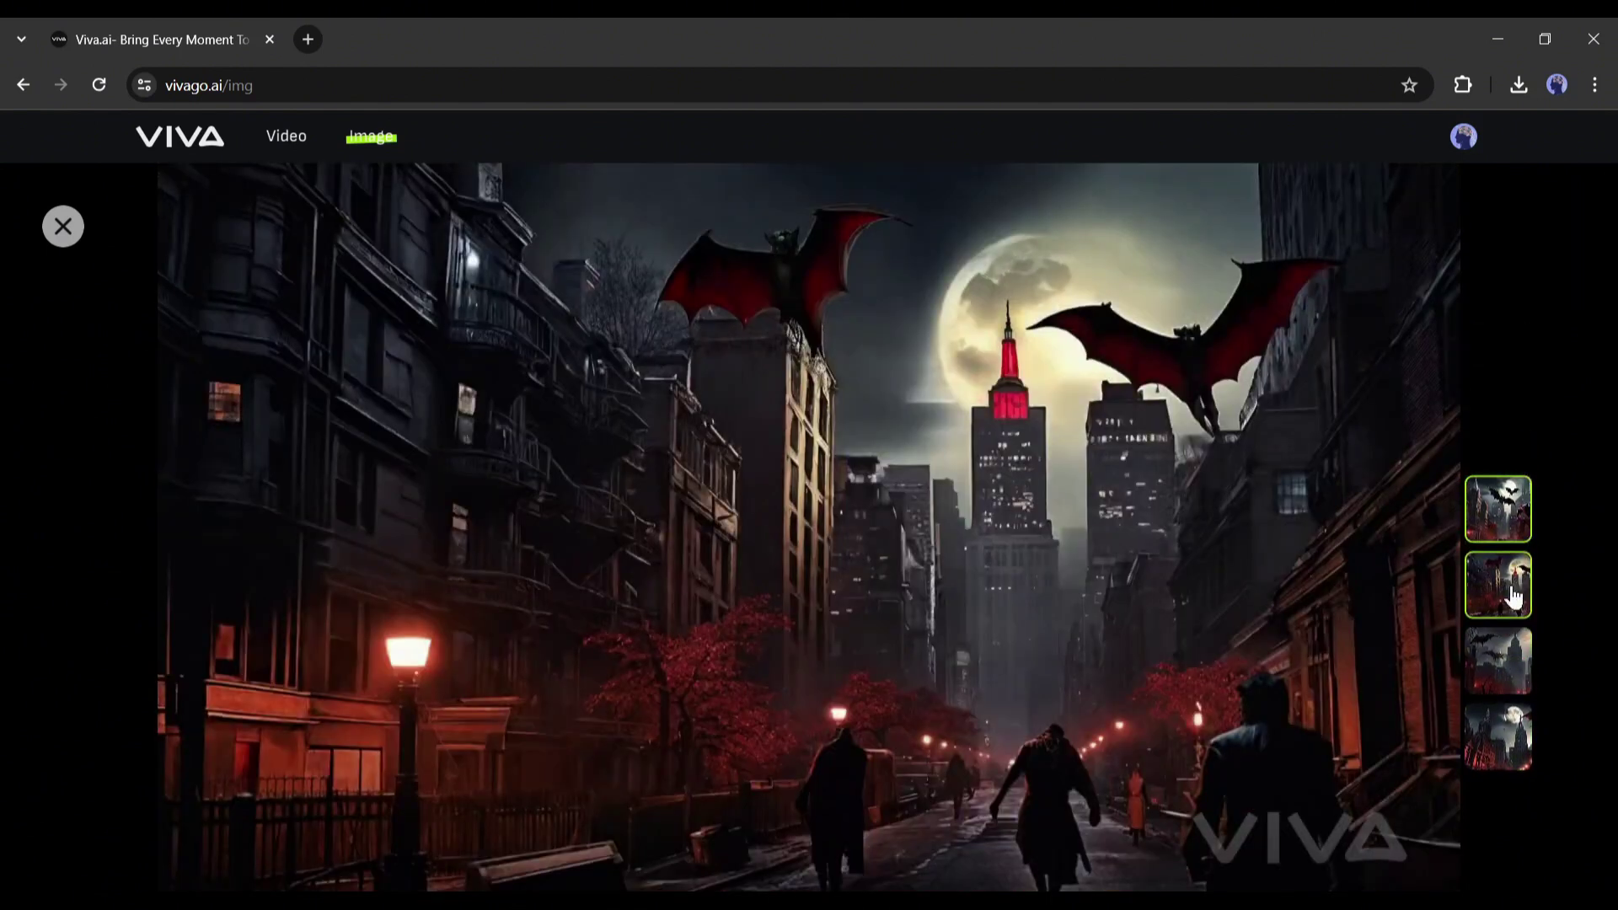